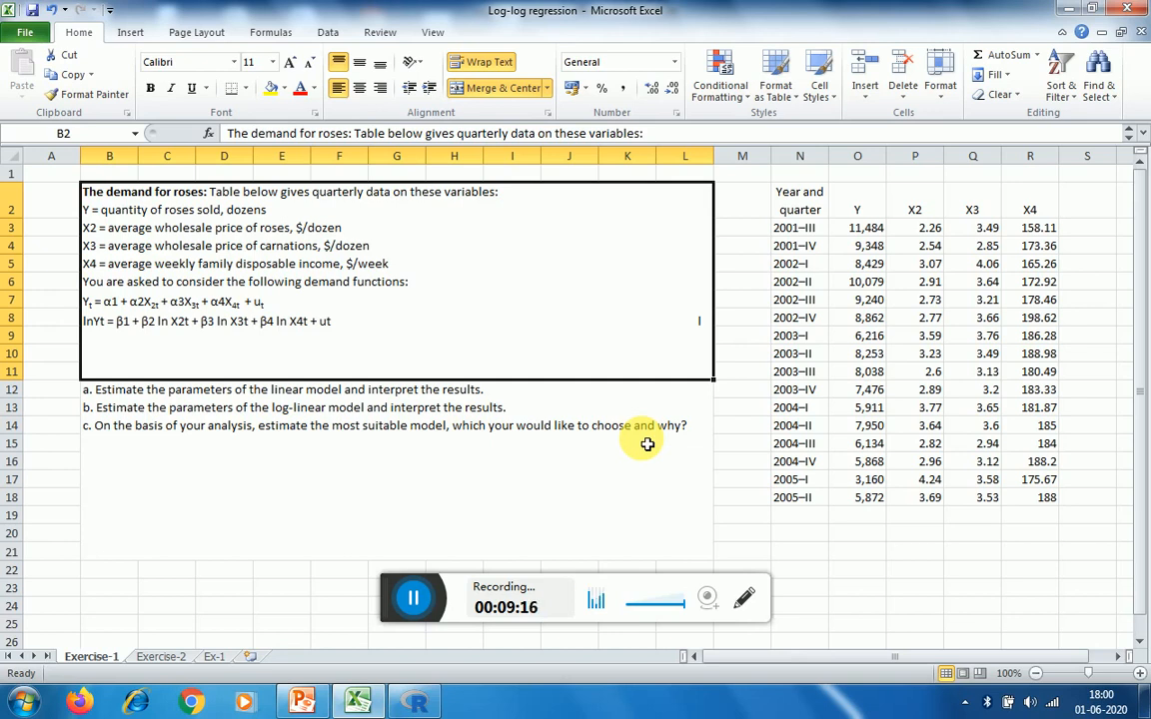
Display the Ex-1 sheet, then switch to RGui and load R Commander with library(Rcmdr).
click(214, 656)
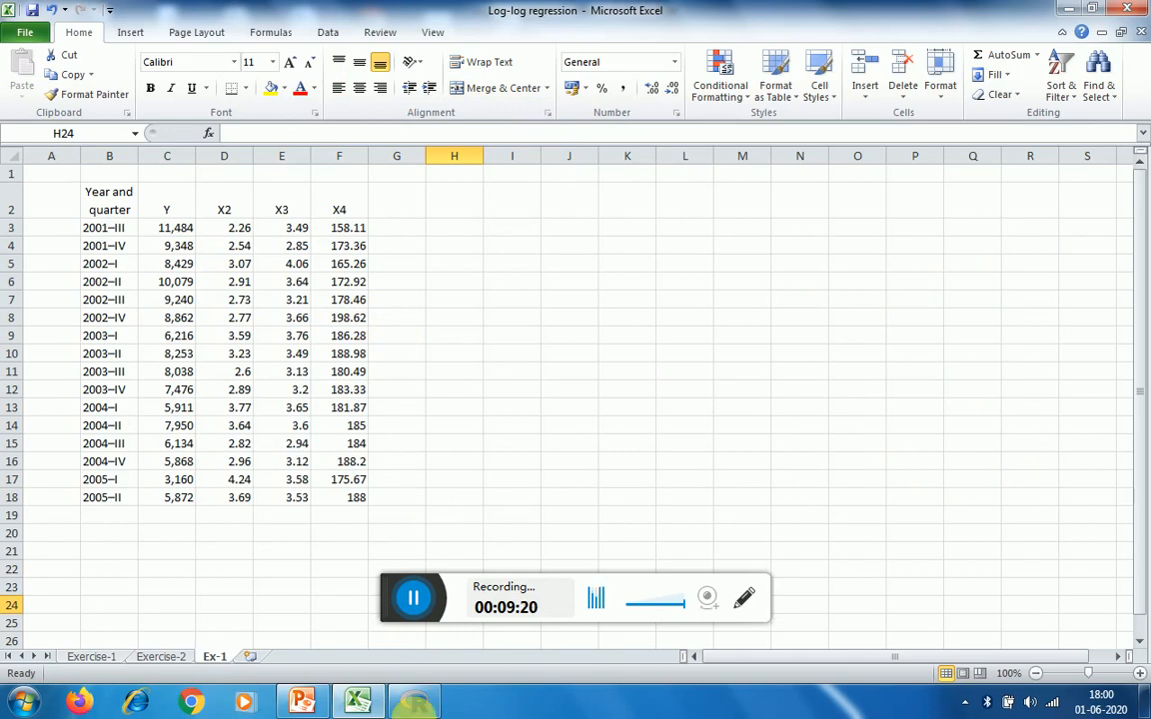
click(415, 703)
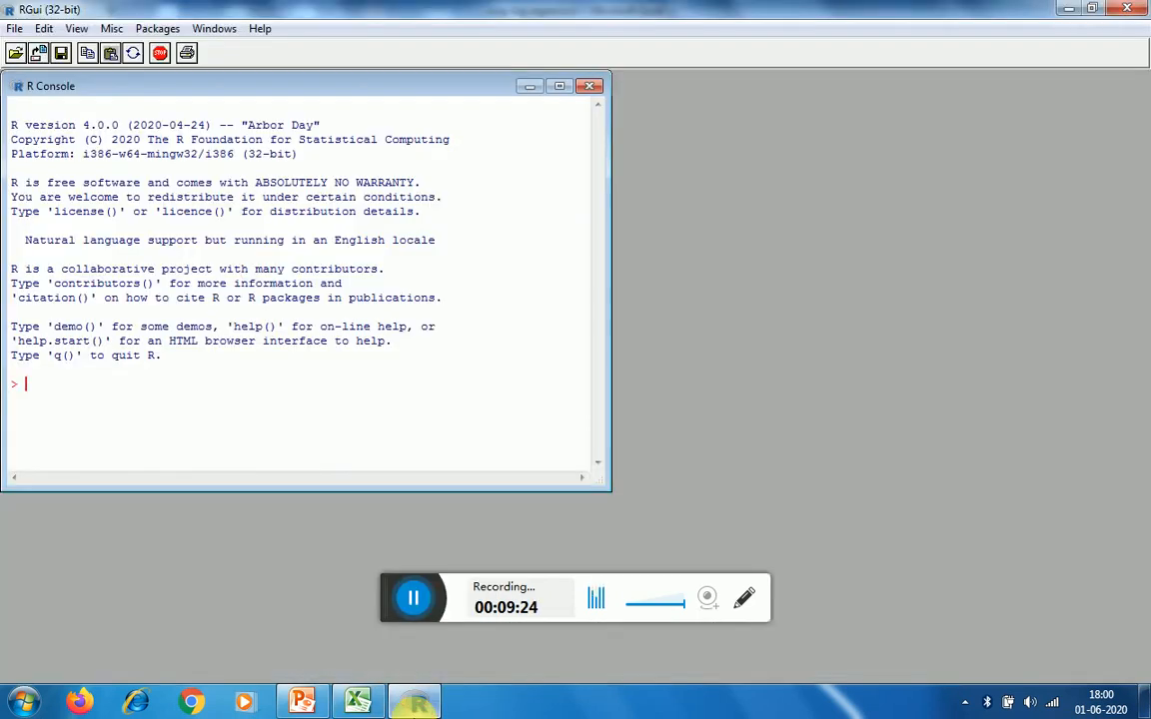
text(library(Rcmdr))
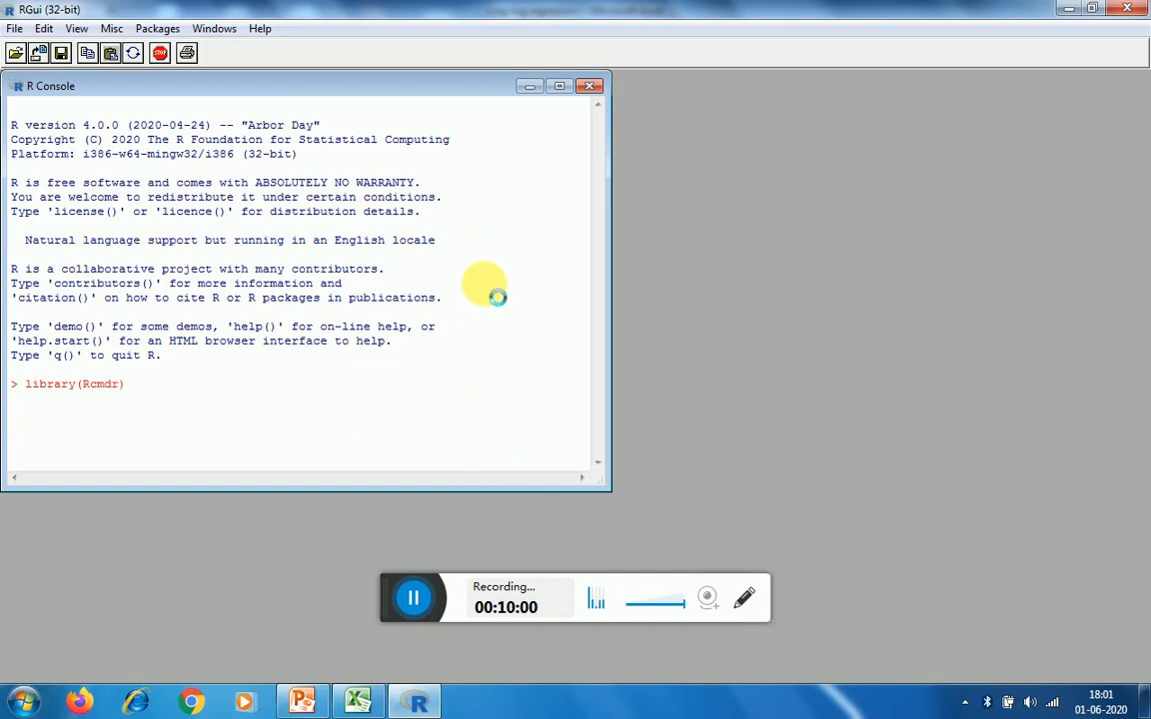
click(418, 704)
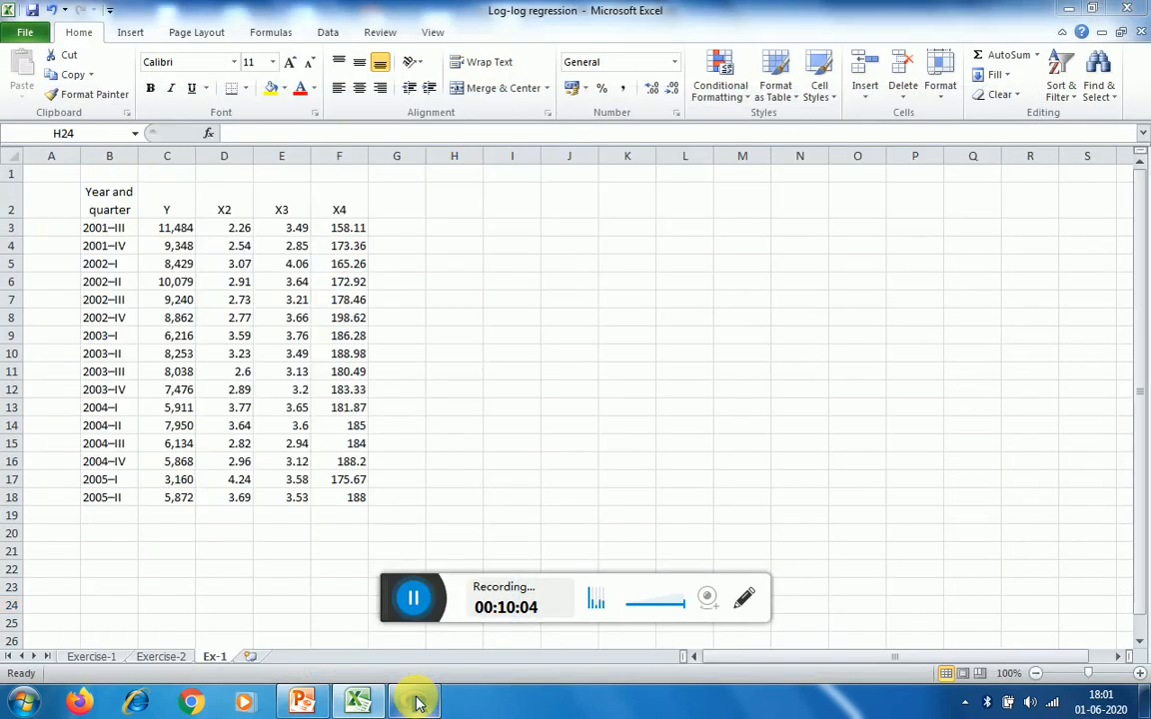
click(418, 704)
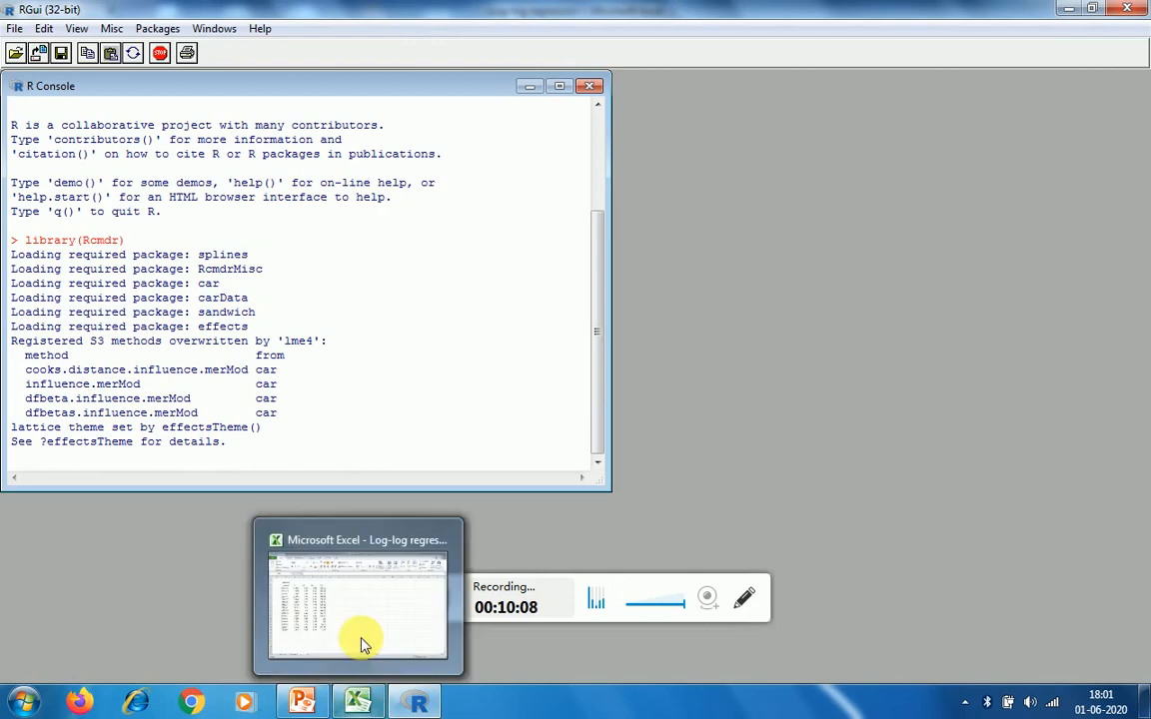
click(360, 704)
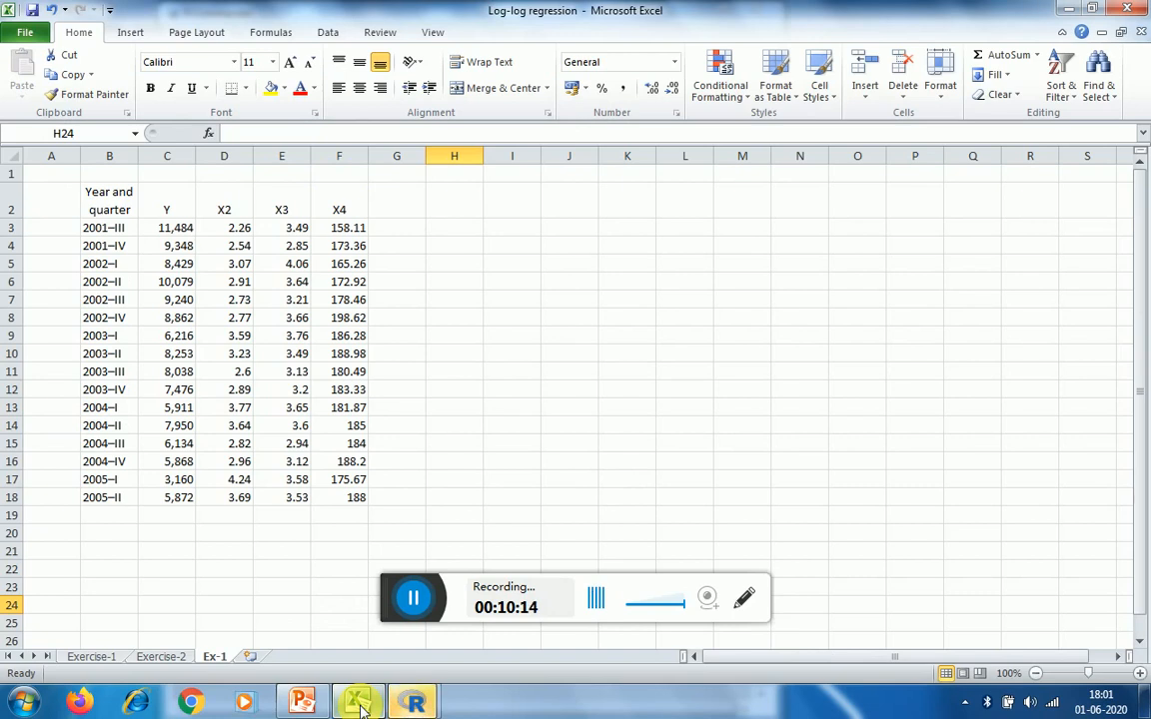
click(360, 705)
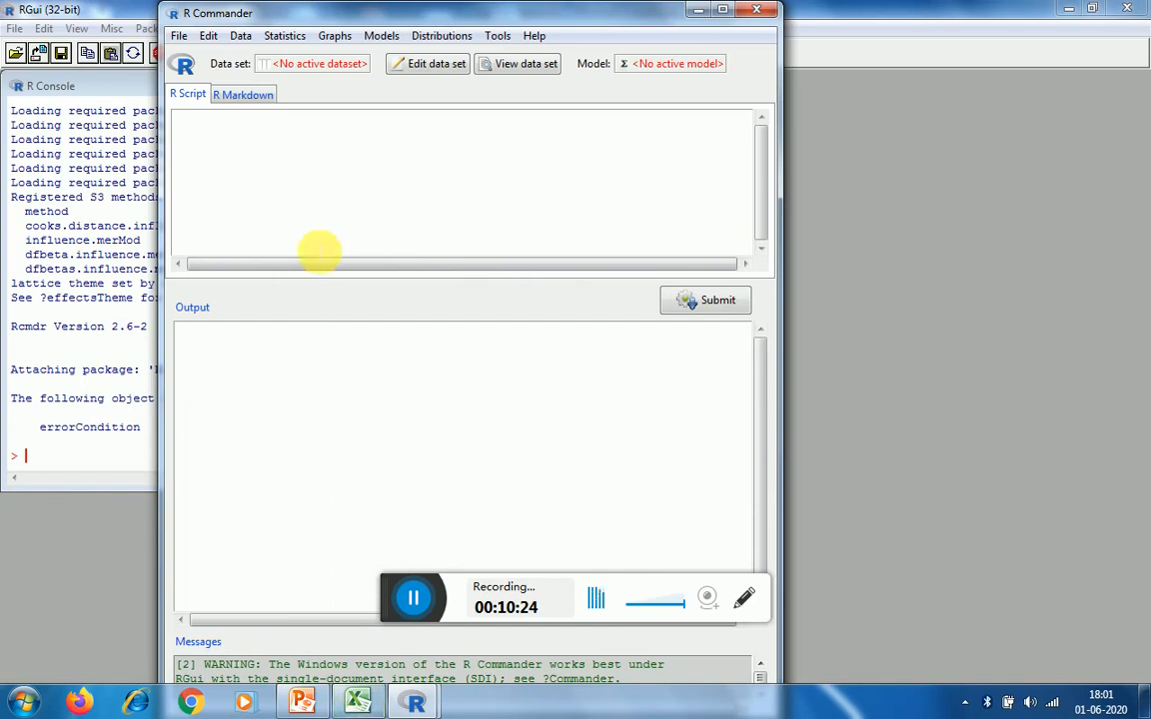
Import the Ex-1 sheet of the Log-log regression Excel workbook as a data set named Dataset1.
click(241, 36)
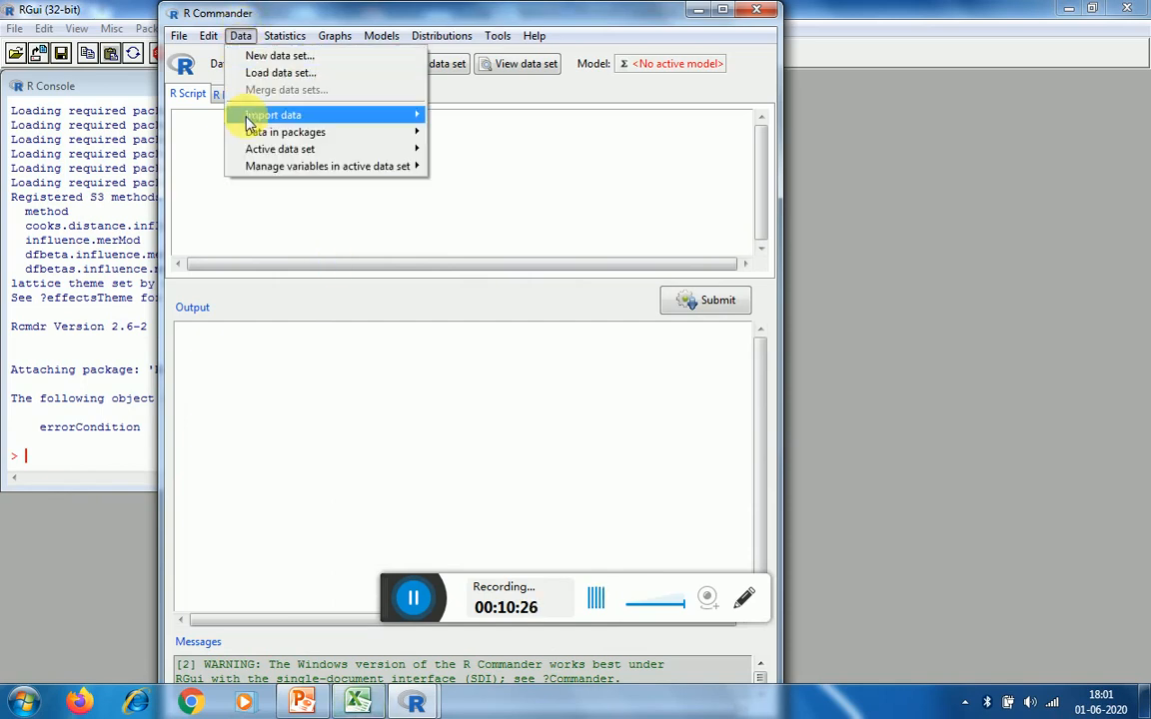
mouse_move(384, 116)
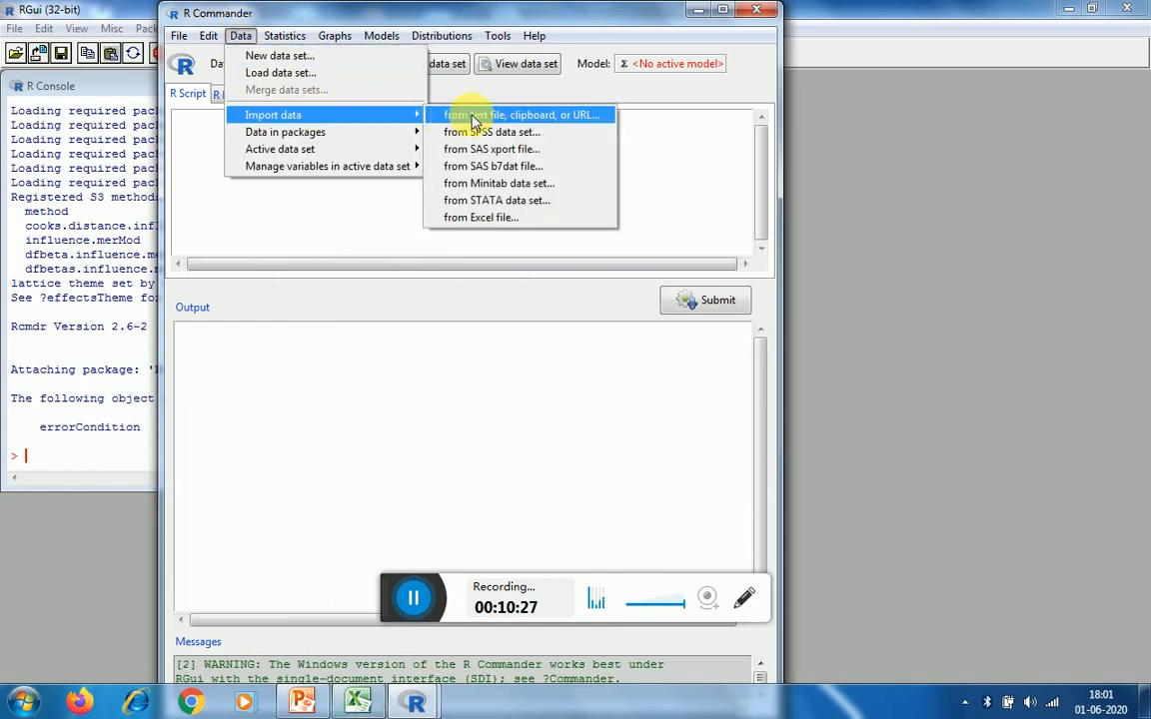
click(474, 216)
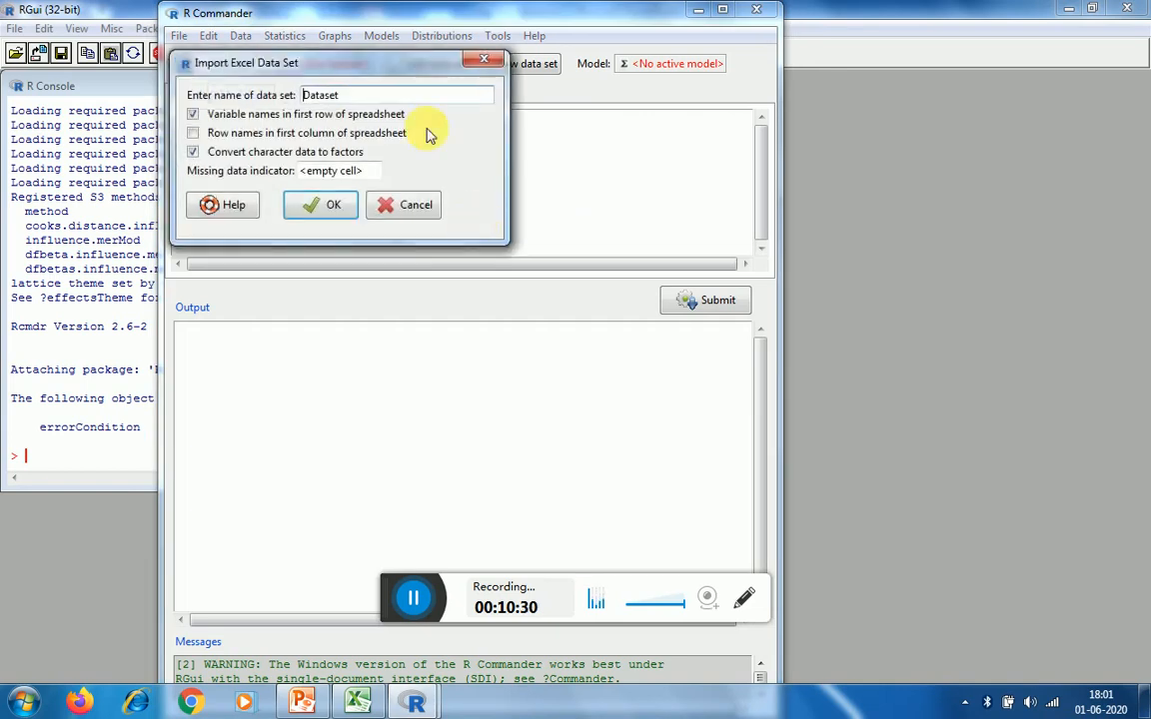
click(381, 100)
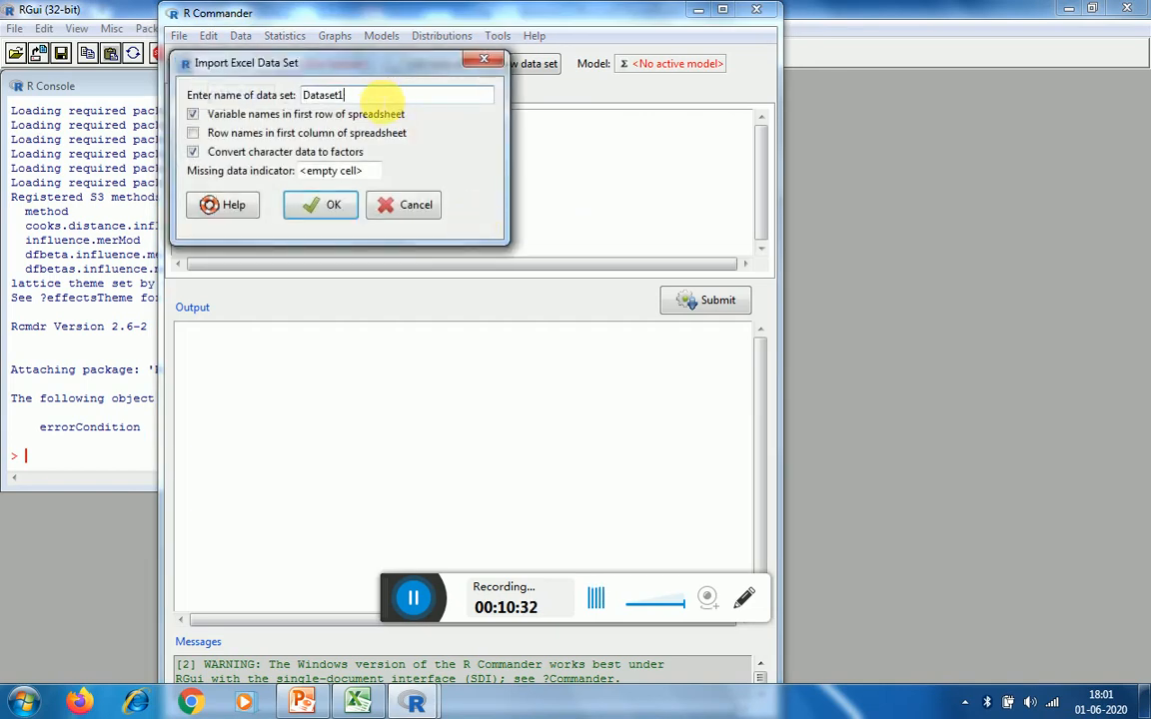
click(330, 207)
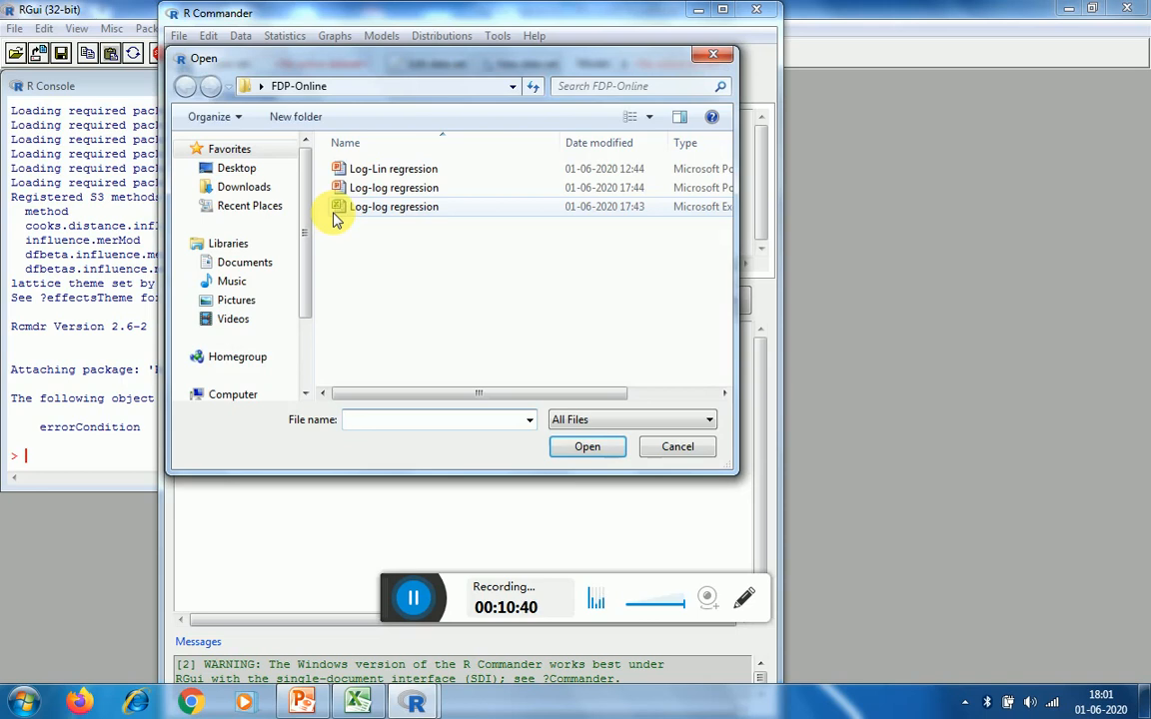
double_click(361, 210)
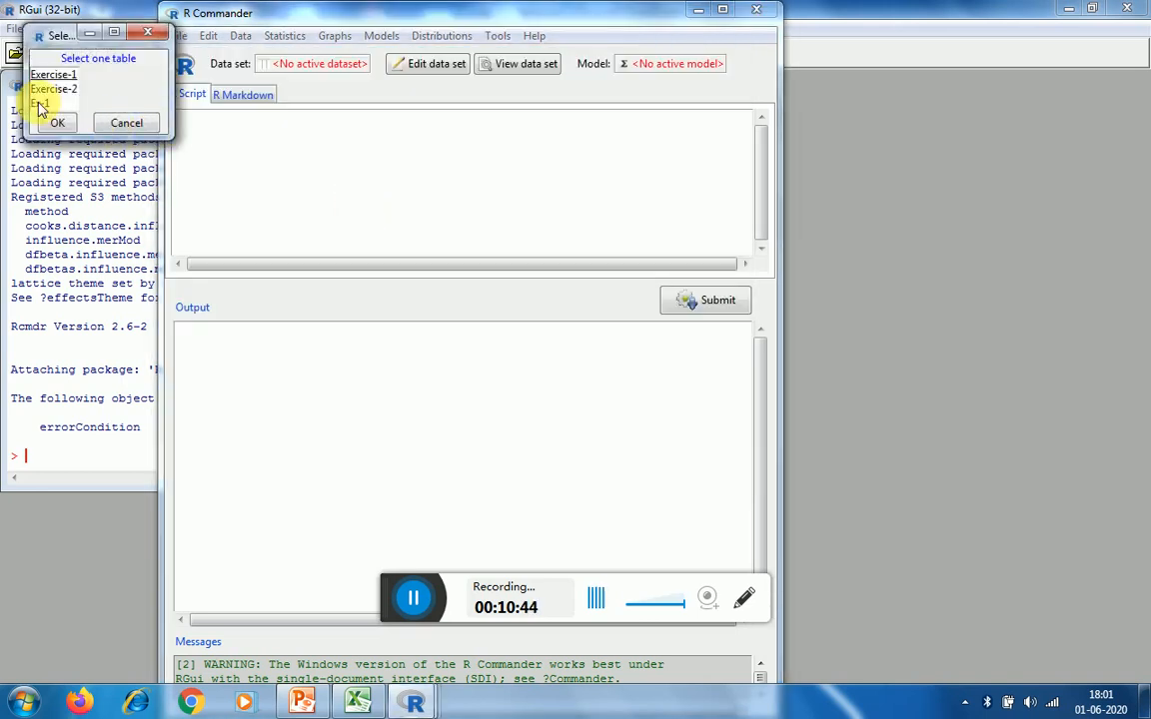
click(39, 105)
click(52, 120)
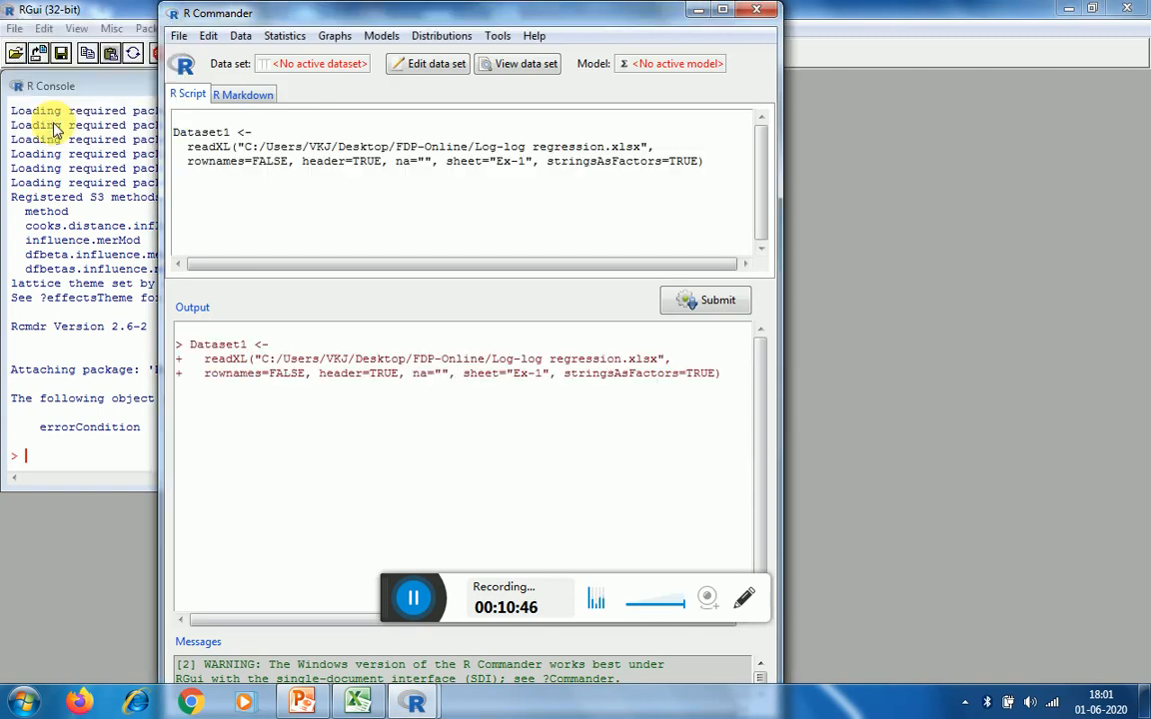
View the imported Dataset1 to check its columns and values, and close the viewer.
click(297, 66)
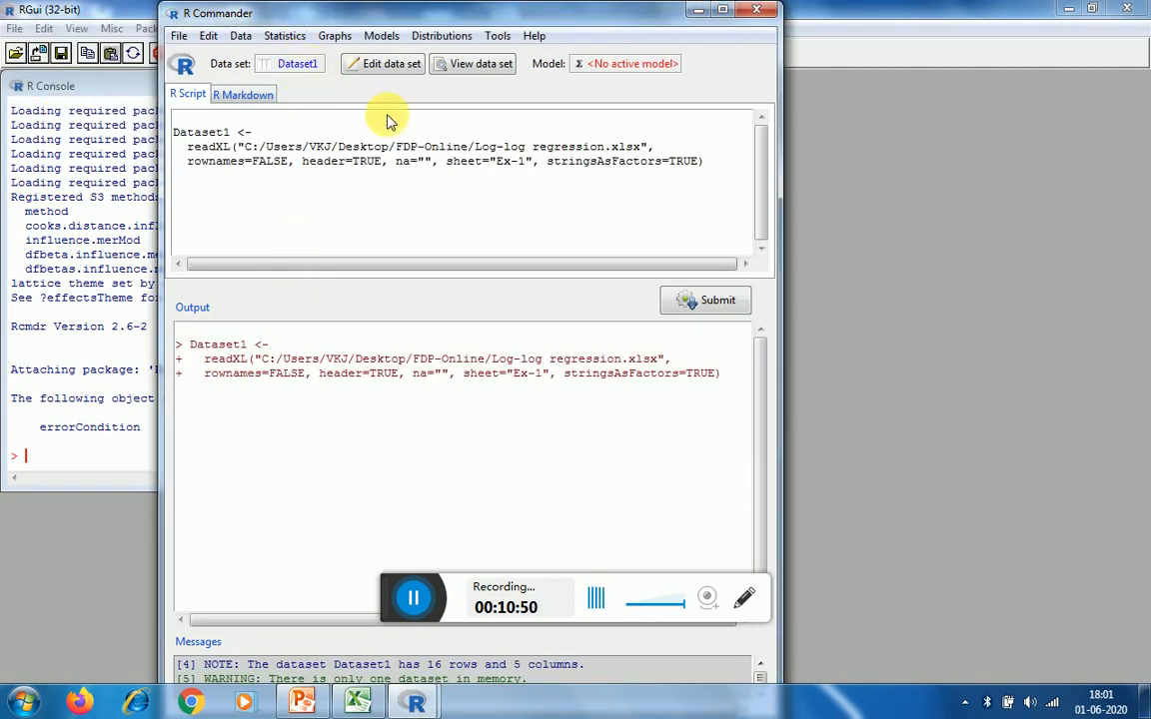
click(489, 65)
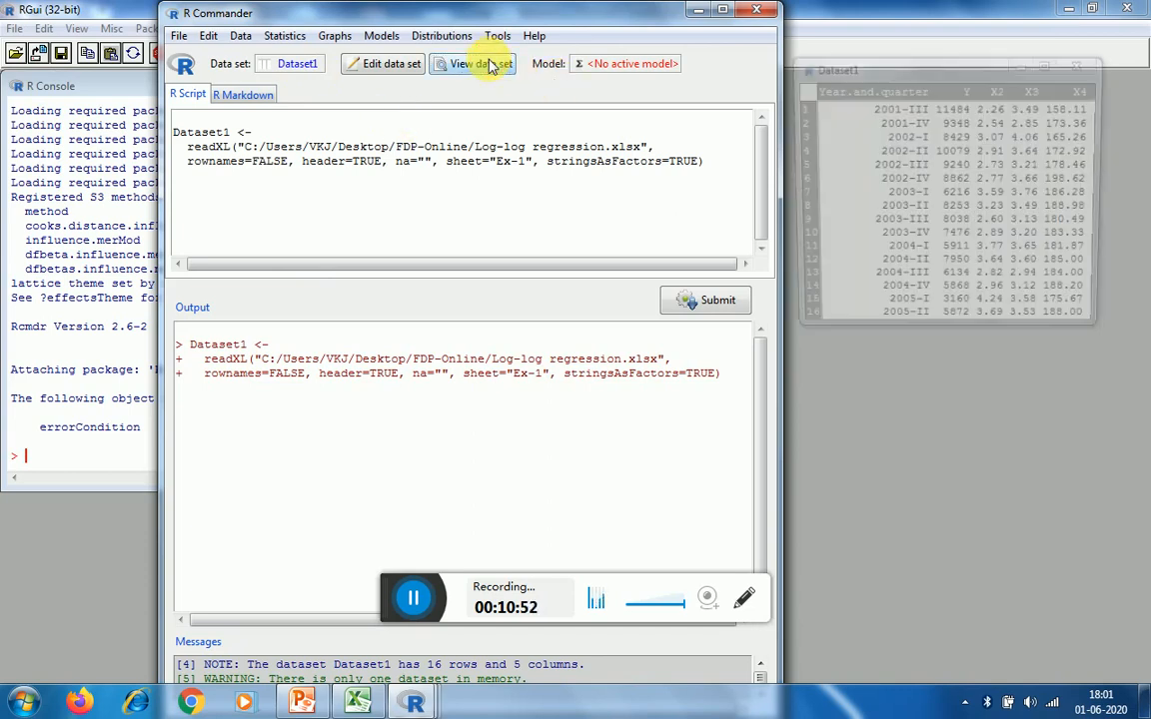
drag(881, 64, 707, 103)
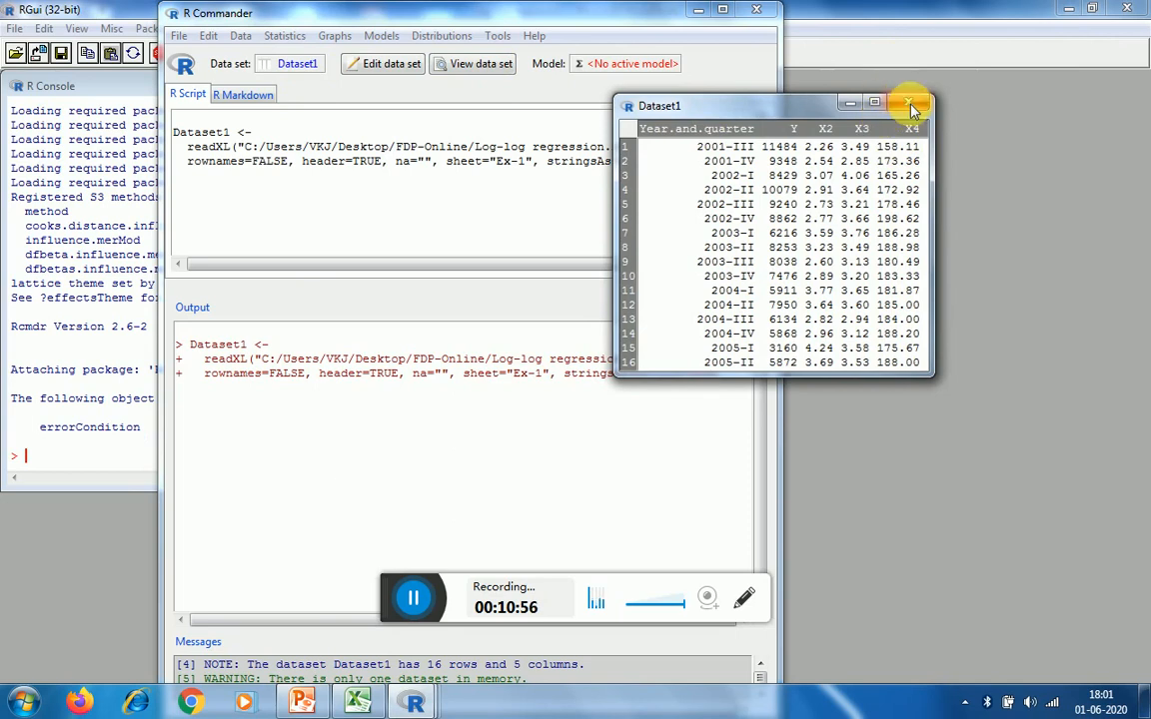
click(909, 103)
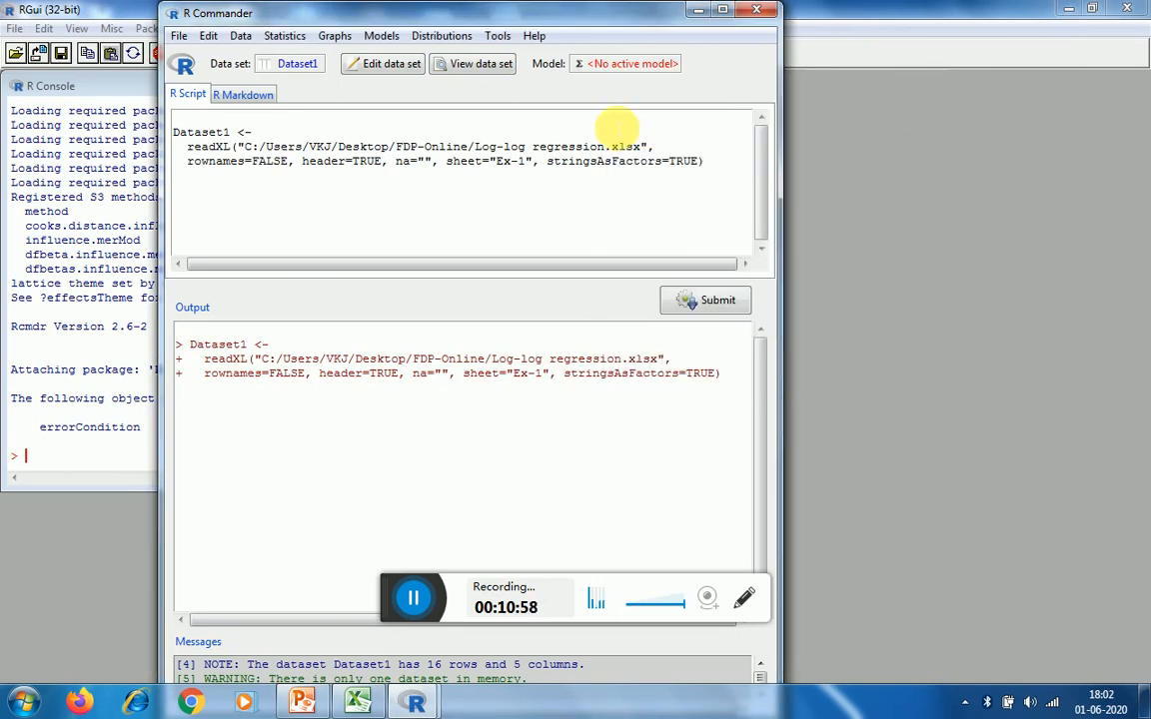
click(467, 66)
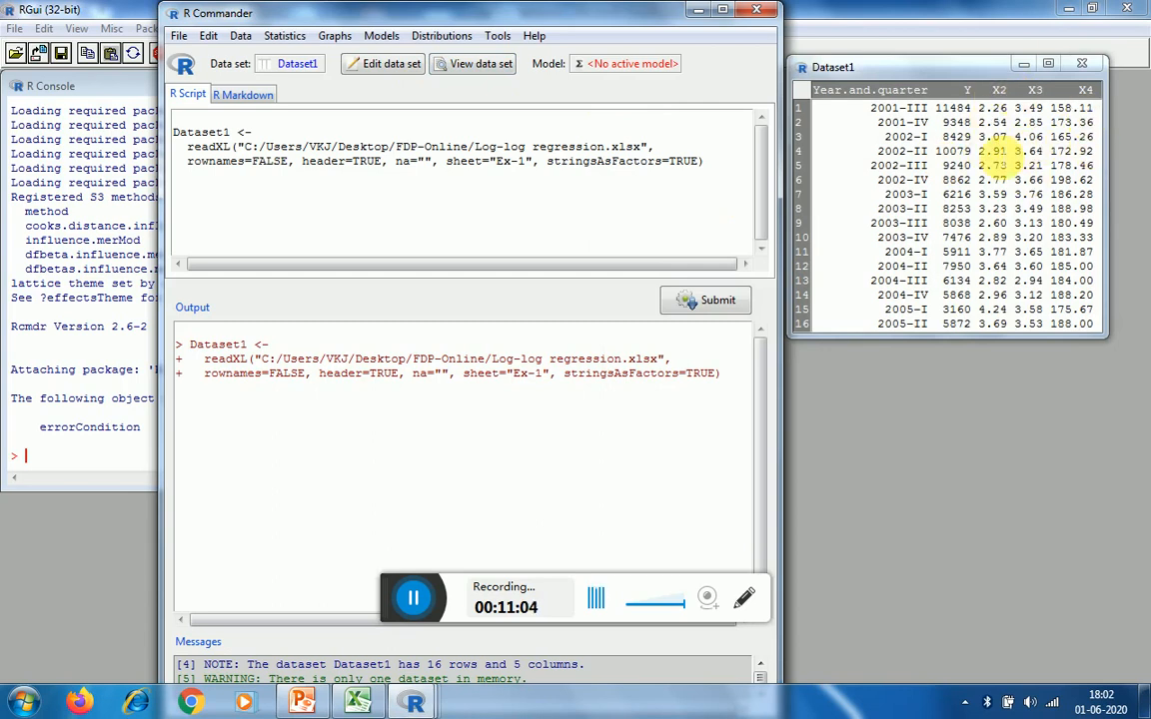
click(1081, 63)
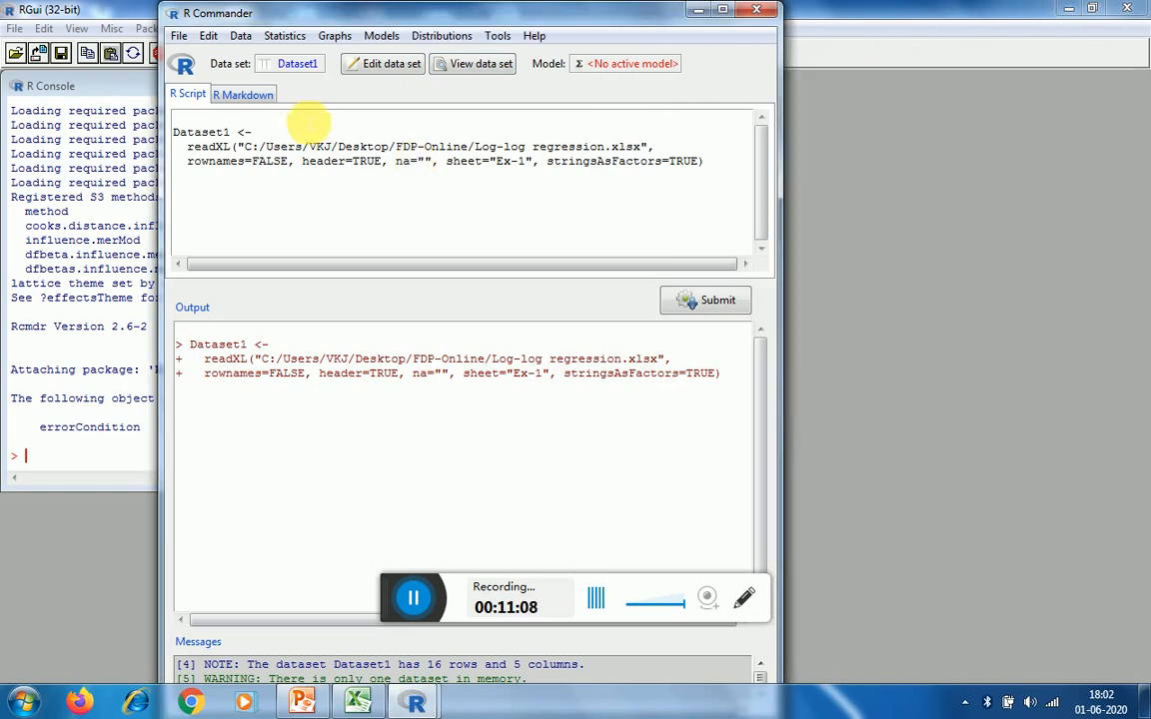
Compute a new variable lnX2 with the expression log(X2) and view its column in Dataset1.
click(241, 36)
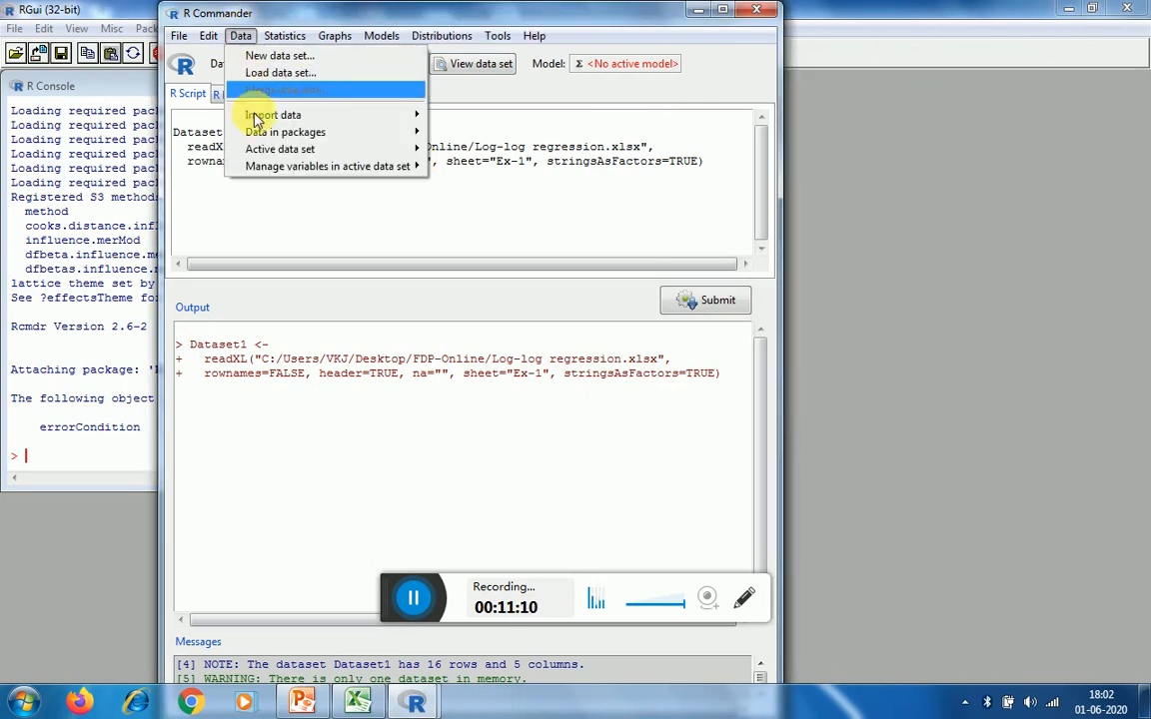
mouse_move(263, 150)
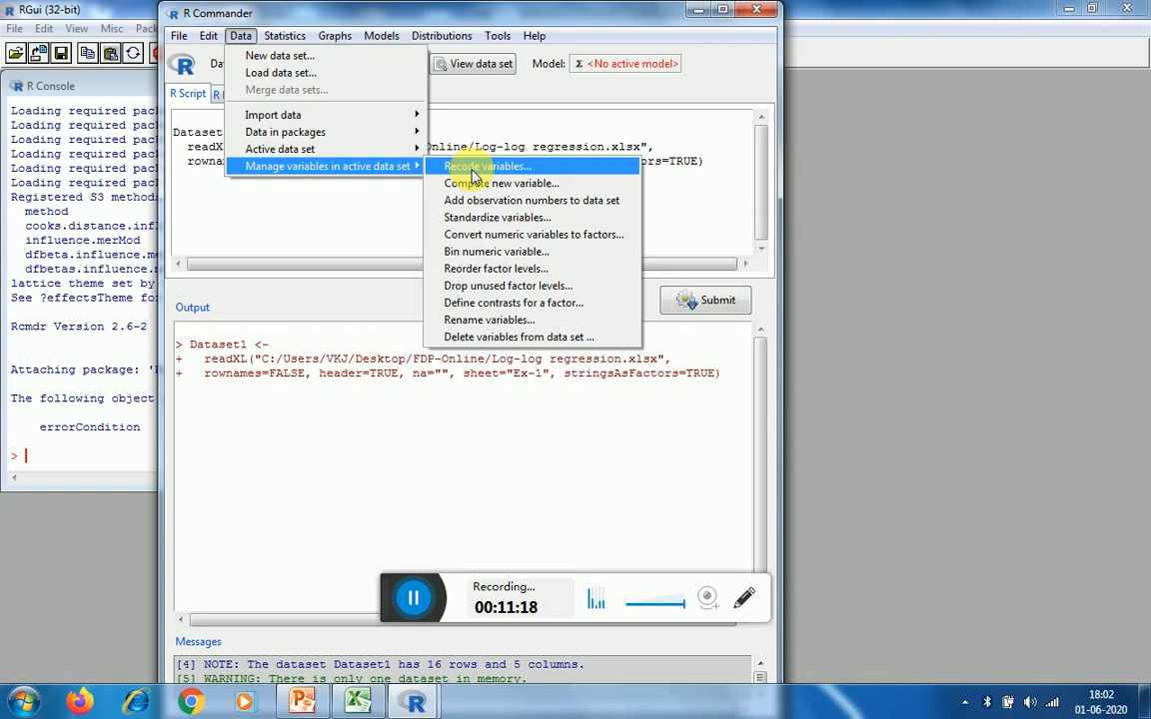
click(547, 183)
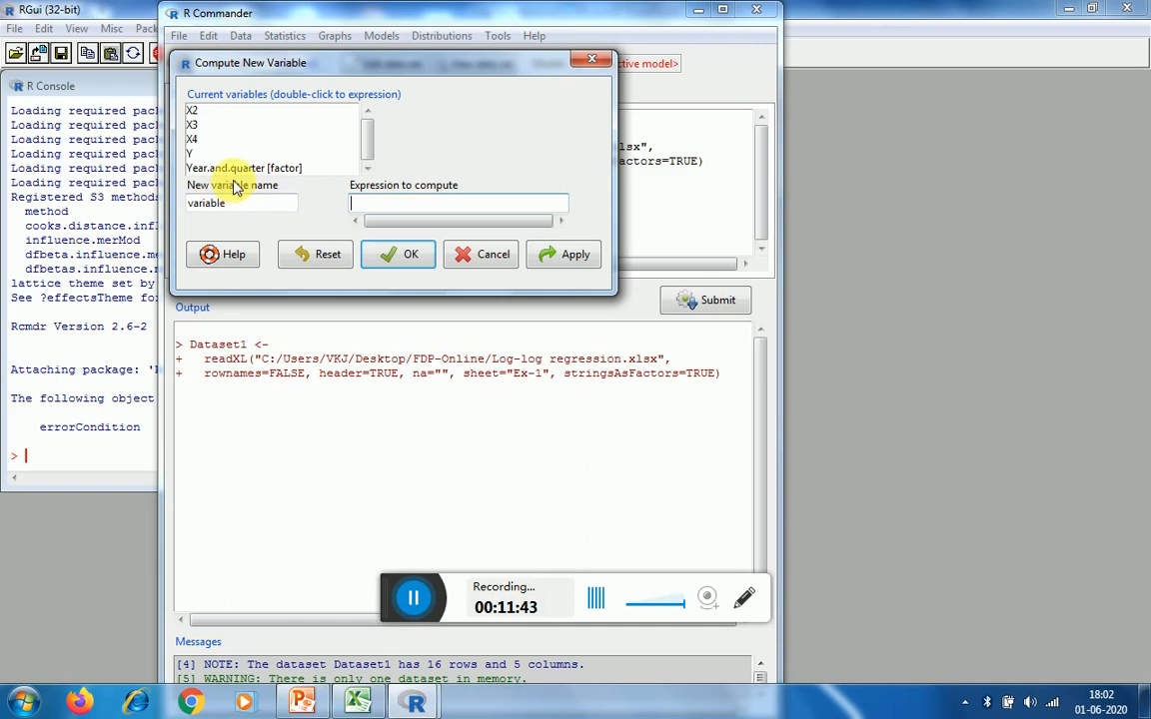
click(196, 112)
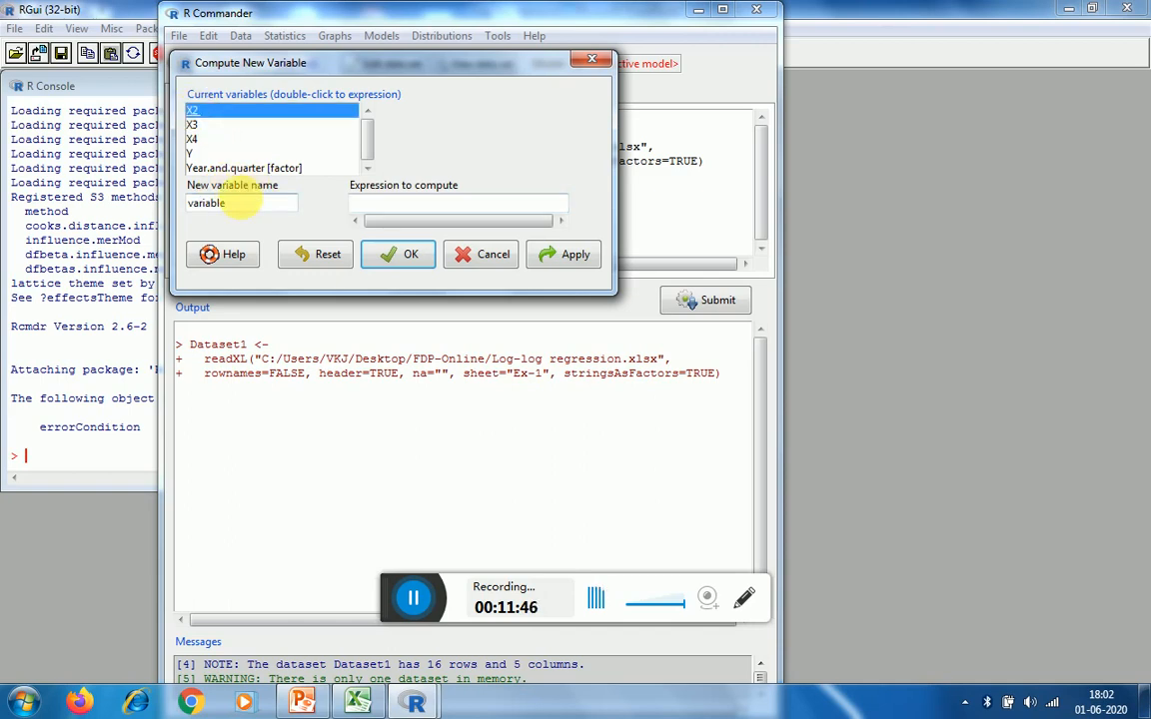
drag(244, 205, 132, 207)
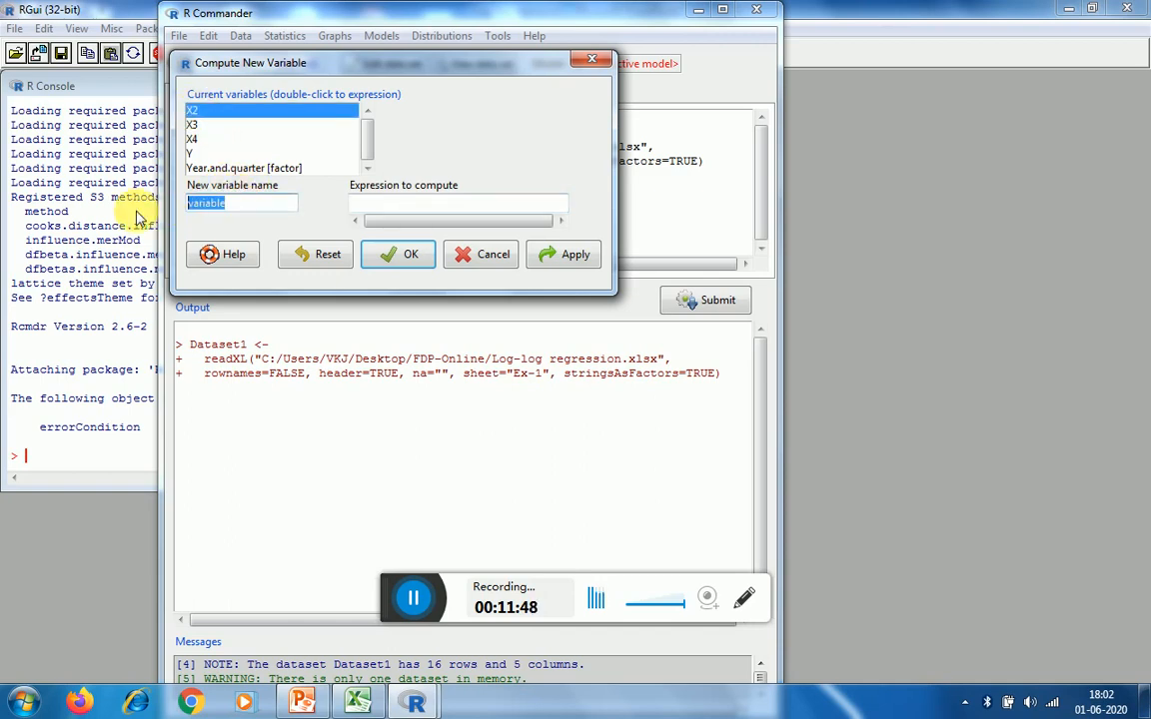
text(lnX2)
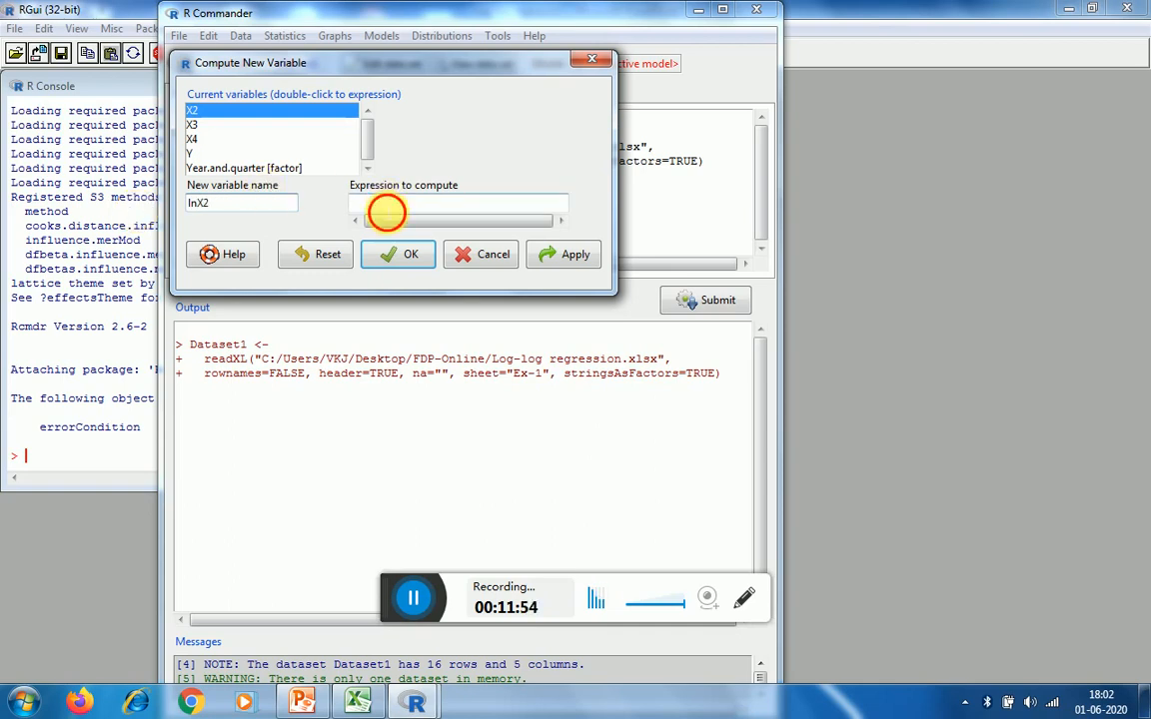
click(387, 205)
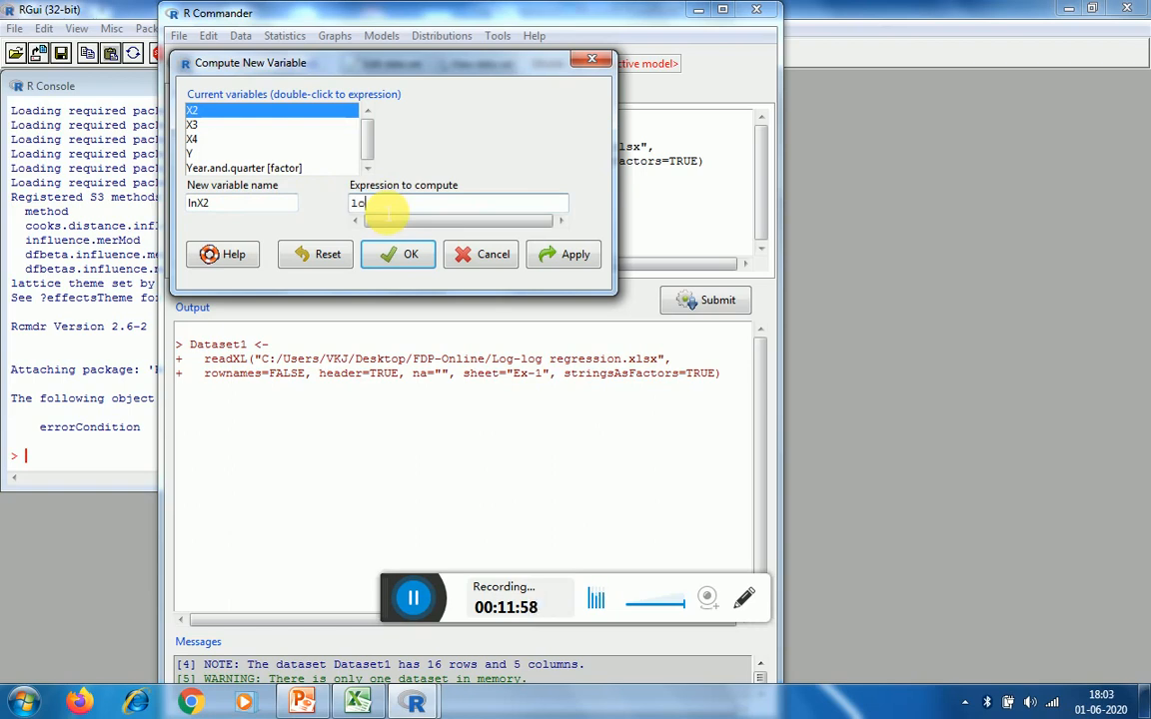
text(log(X2)
click(392, 252)
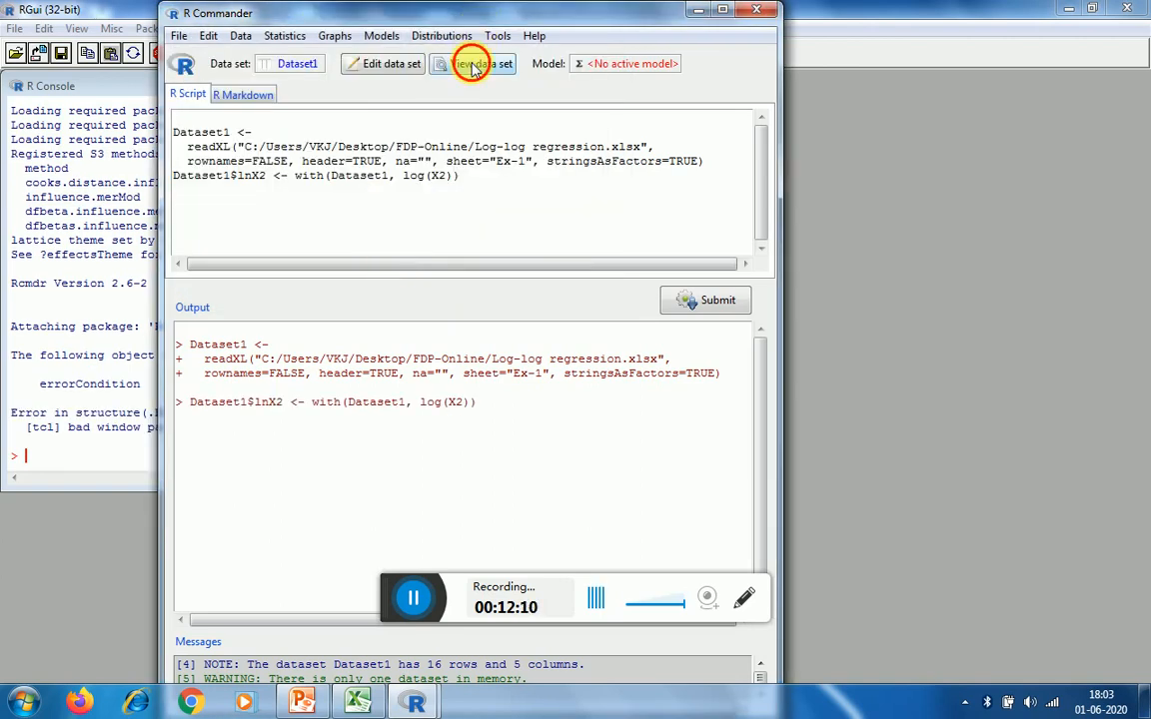
click(467, 64)
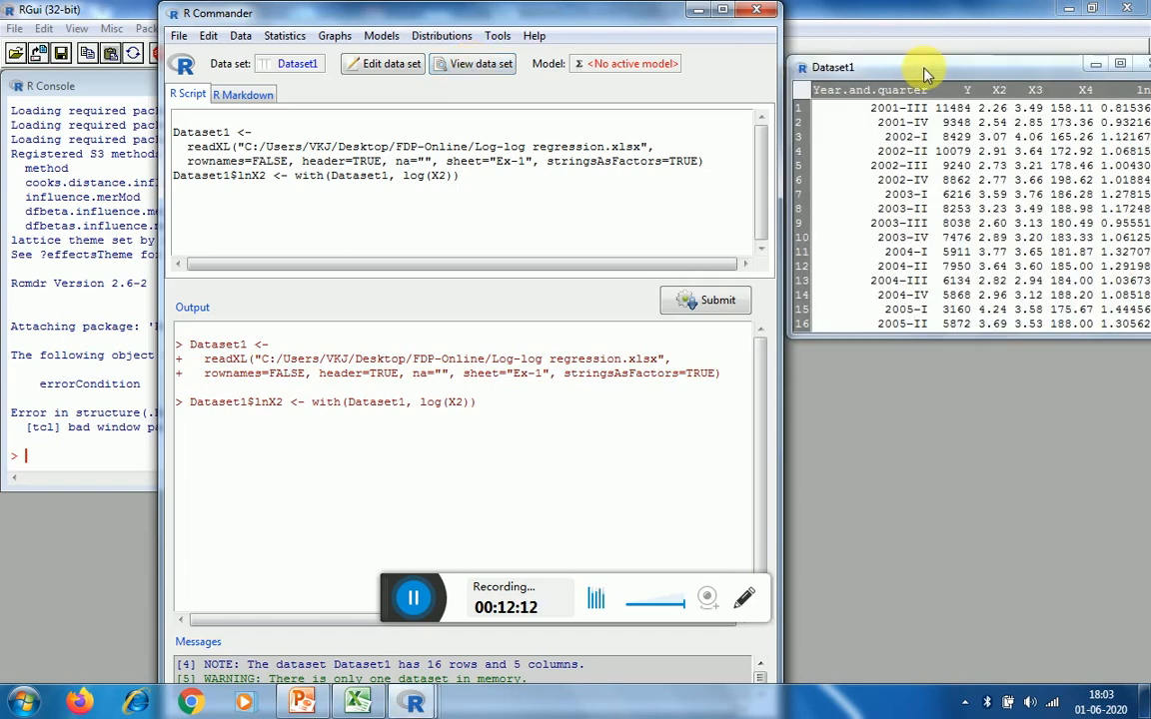
drag(984, 72, 605, 284)
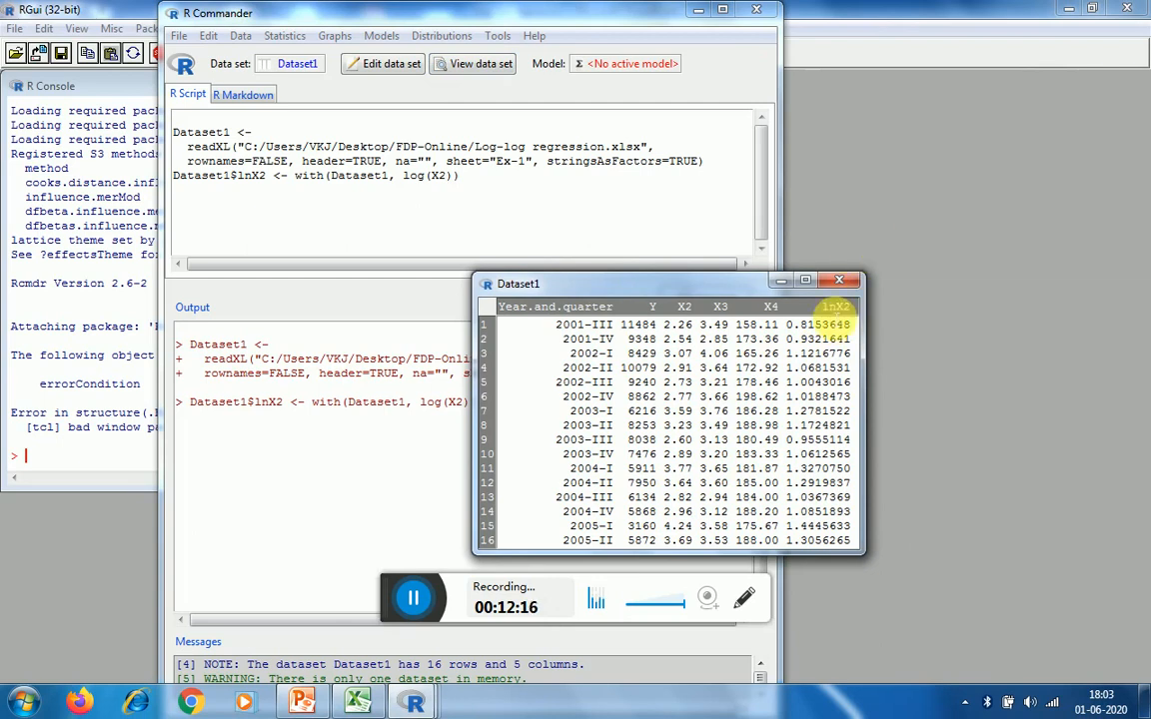
Compute a new variable lnY in Dataset1 with the expression log(Y).
click(242, 37)
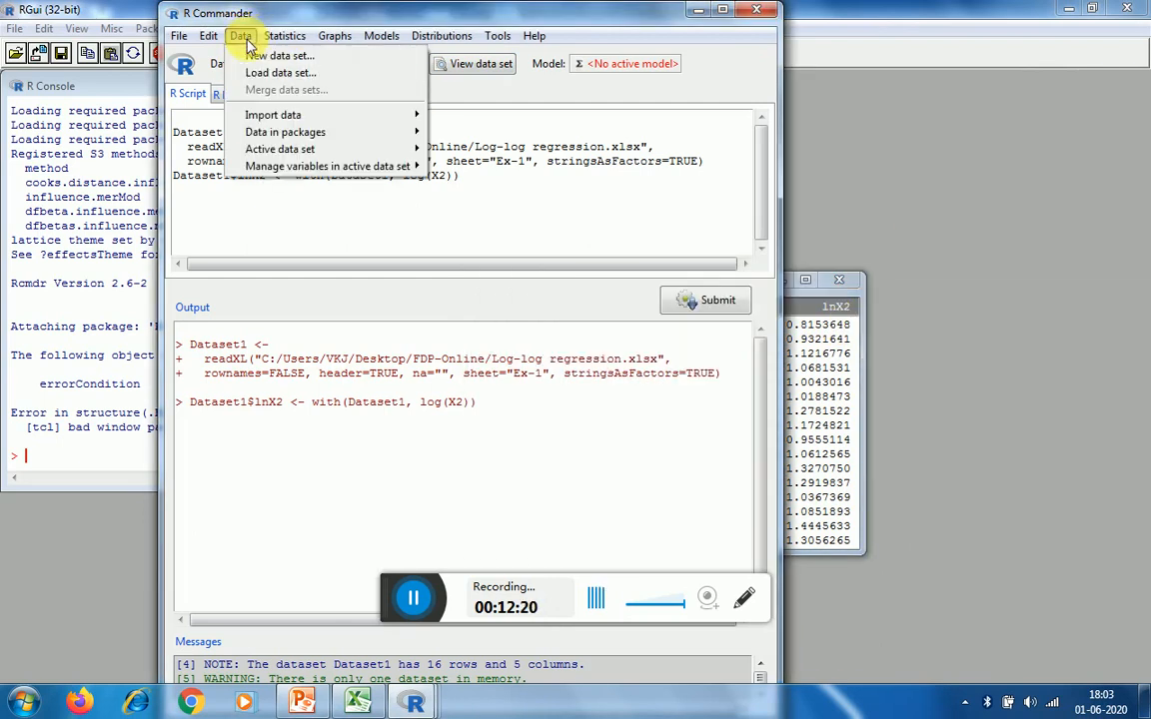
mouse_move(263, 166)
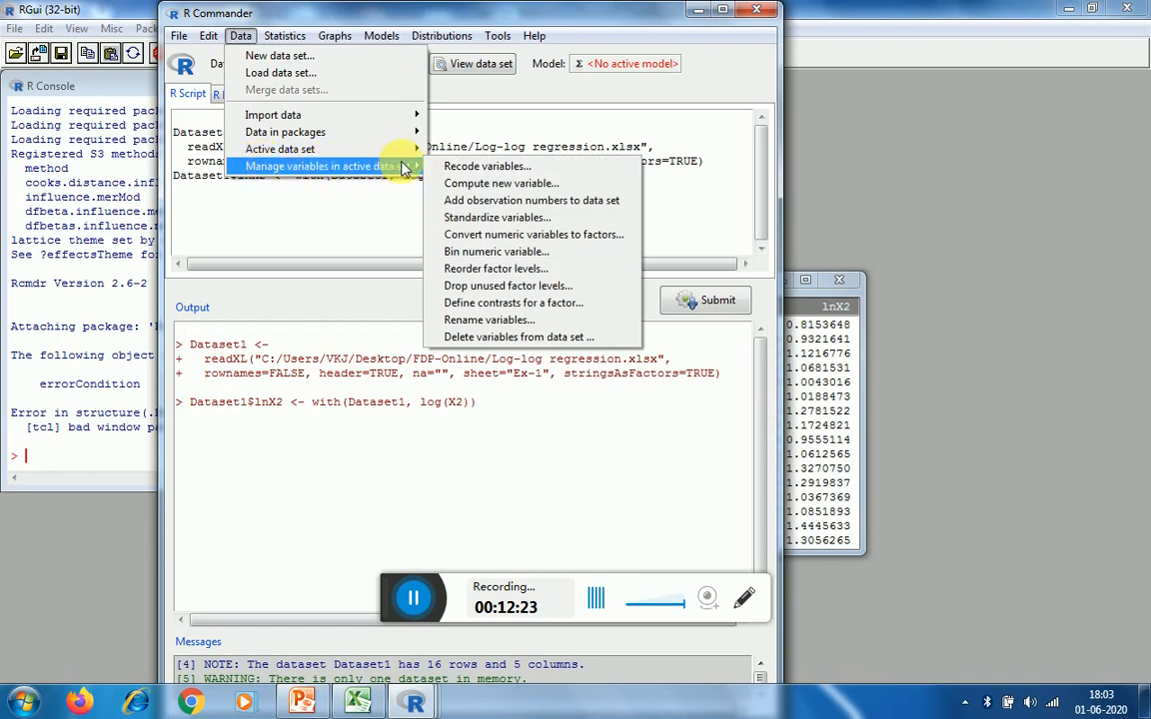
click(470, 183)
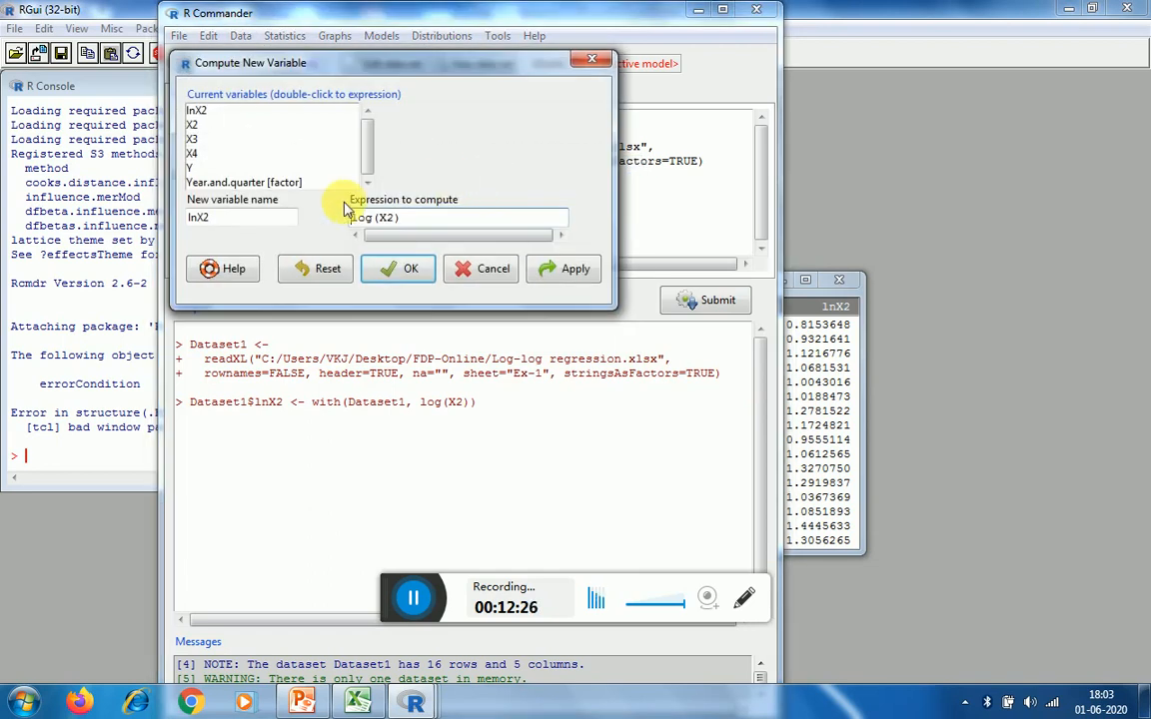
click(195, 168)
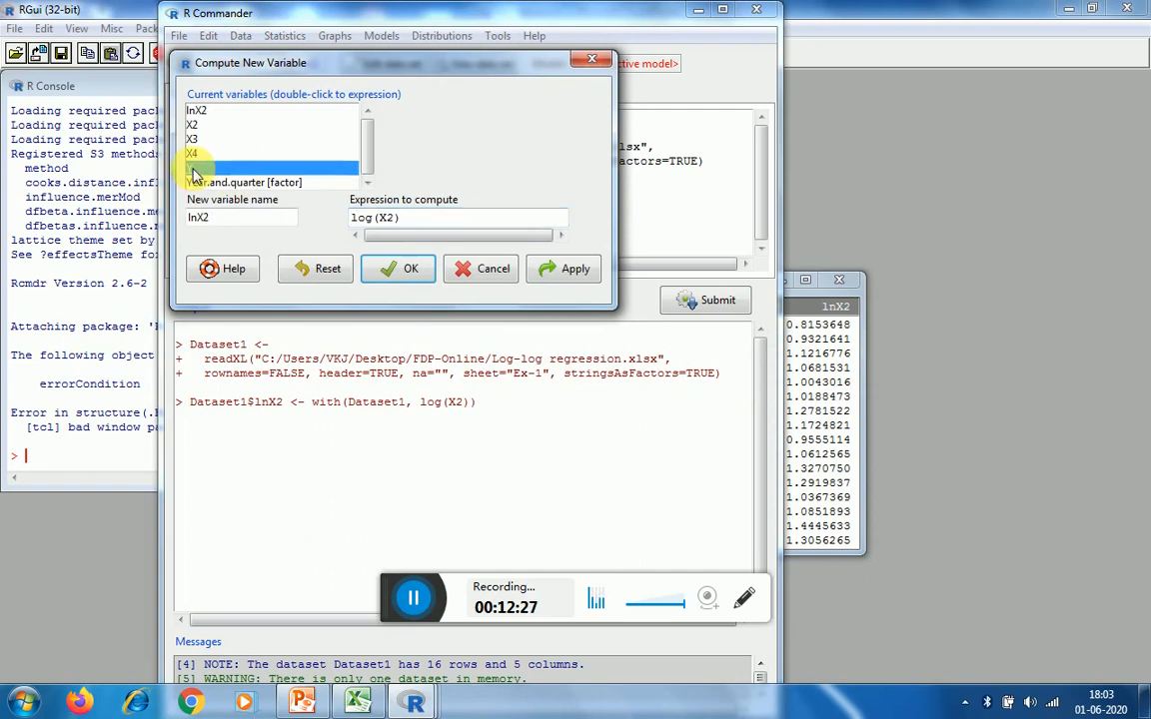
click(213, 218)
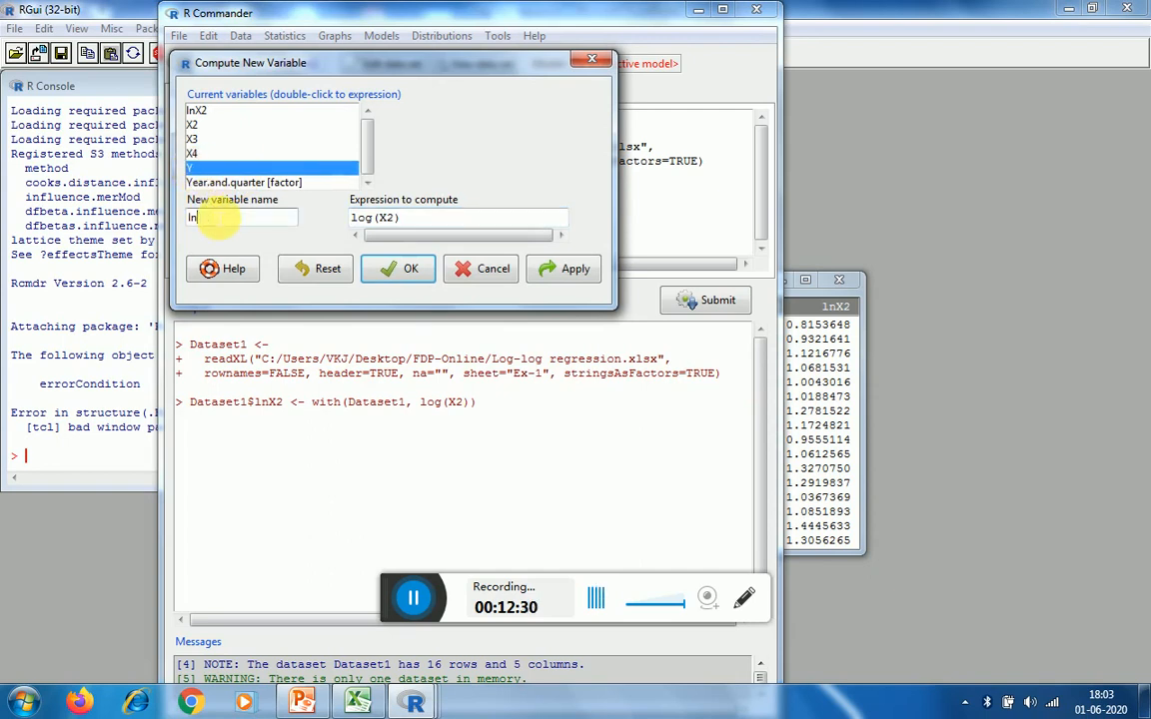
text(lnY)
click(391, 222)
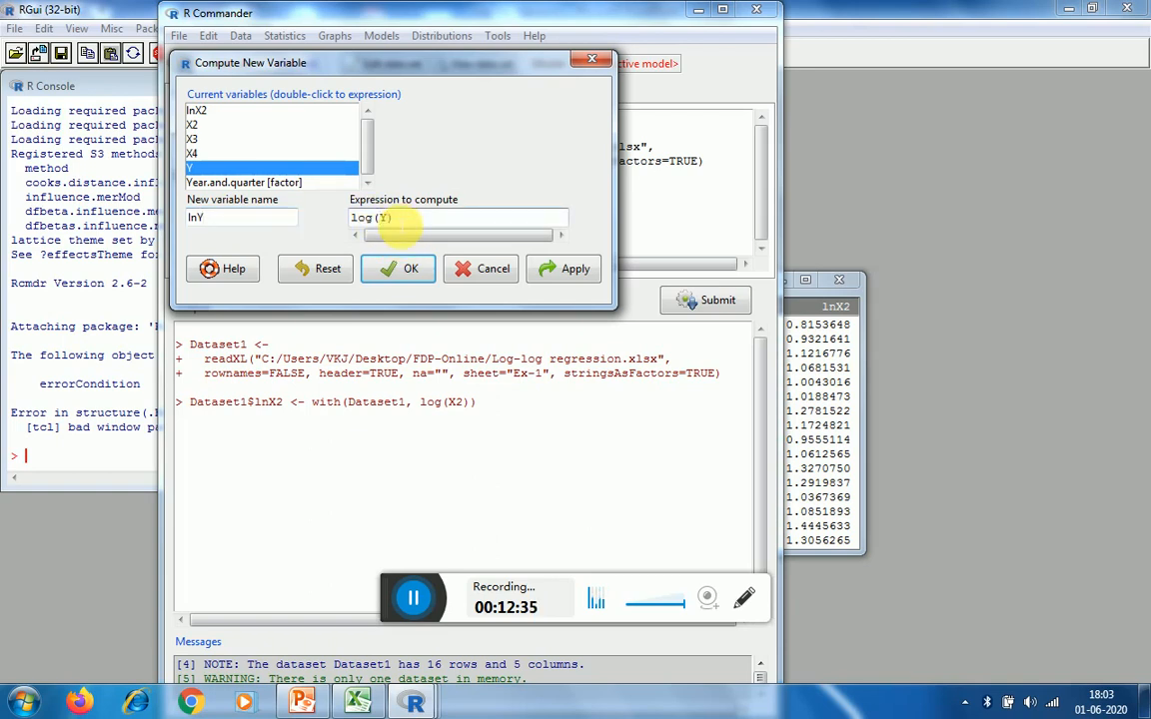
click(395, 268)
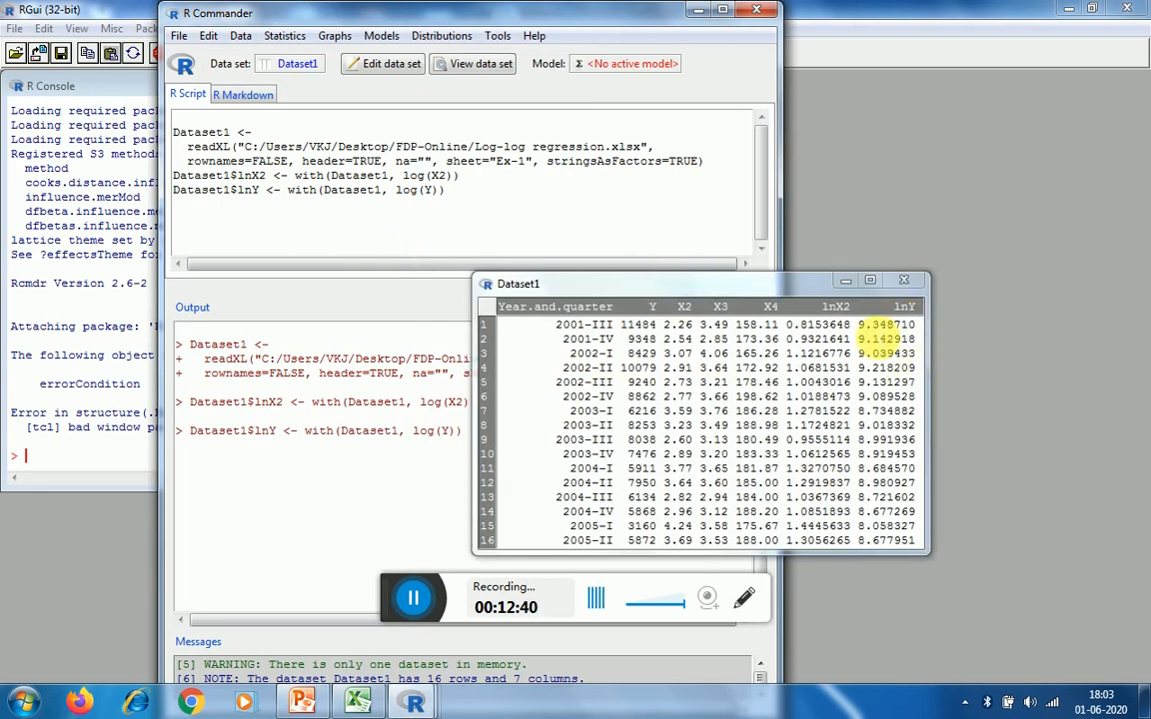
Compute a new variable lnX3 in Dataset1 with the expression log(X3).
click(239, 36)
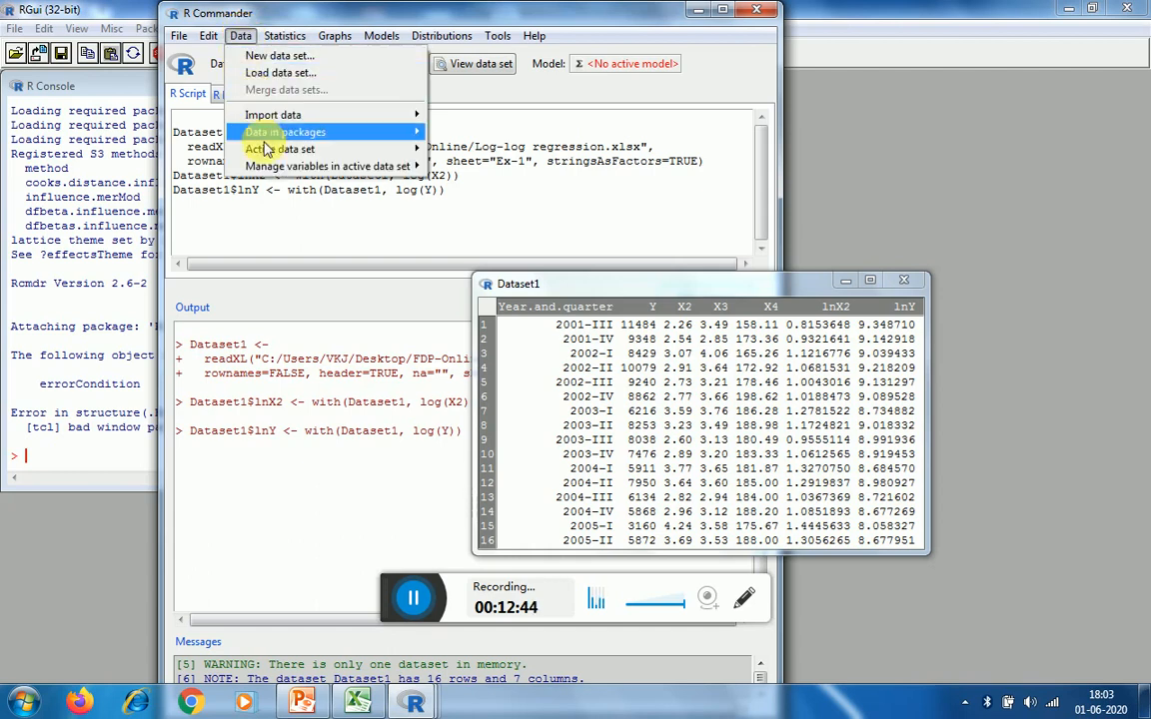
mouse_move(250, 165)
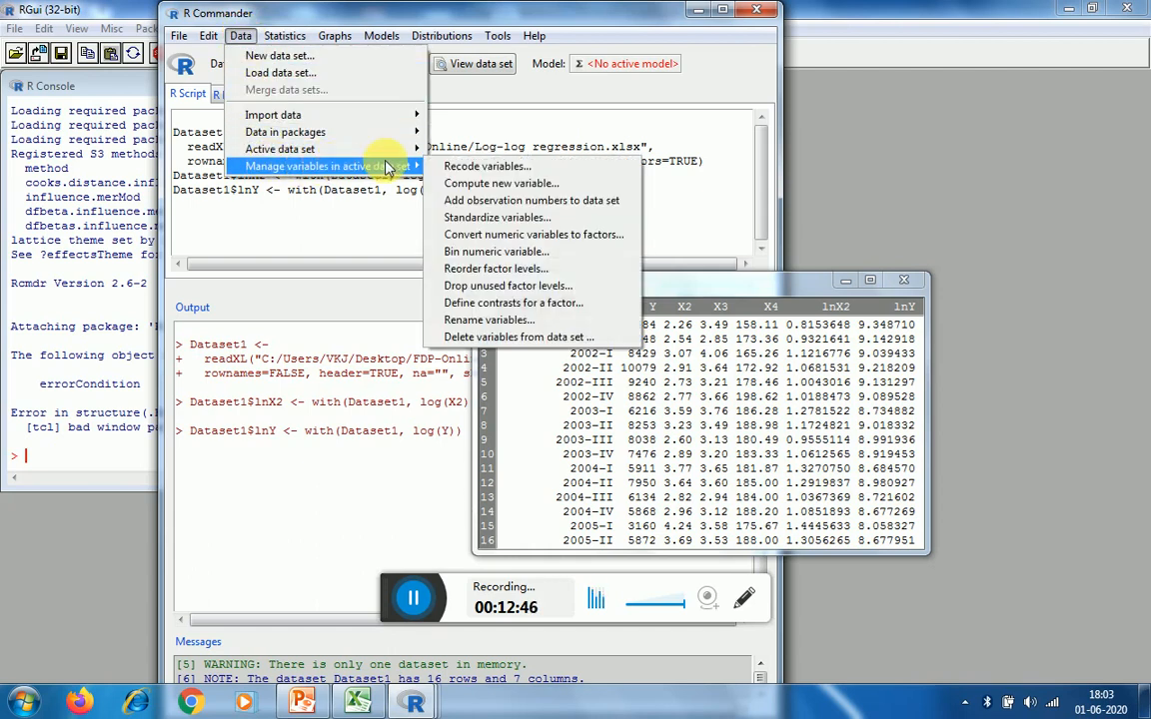
click(475, 183)
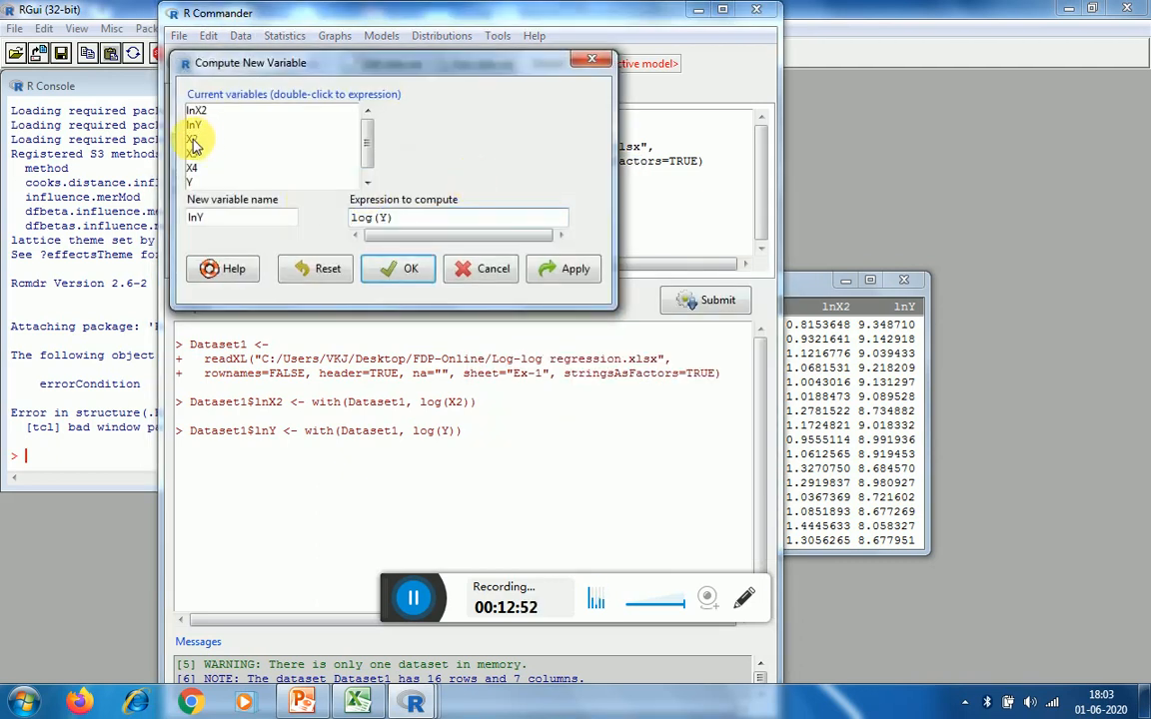
click(194, 152)
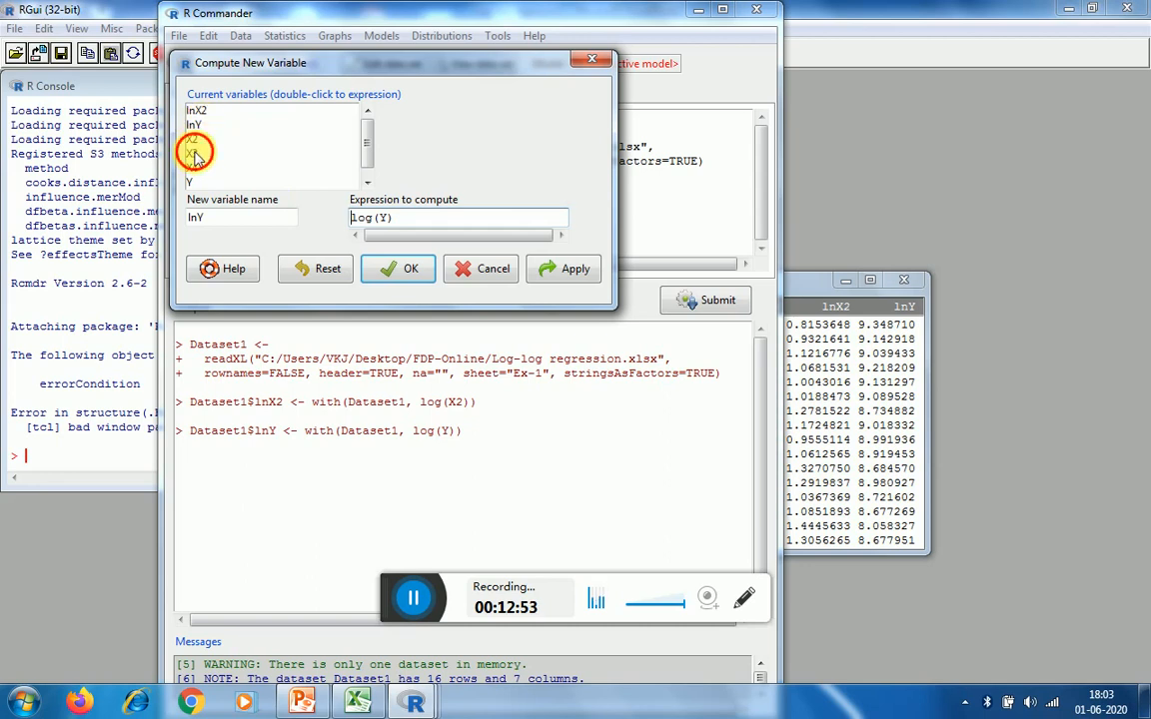
click(203, 218)
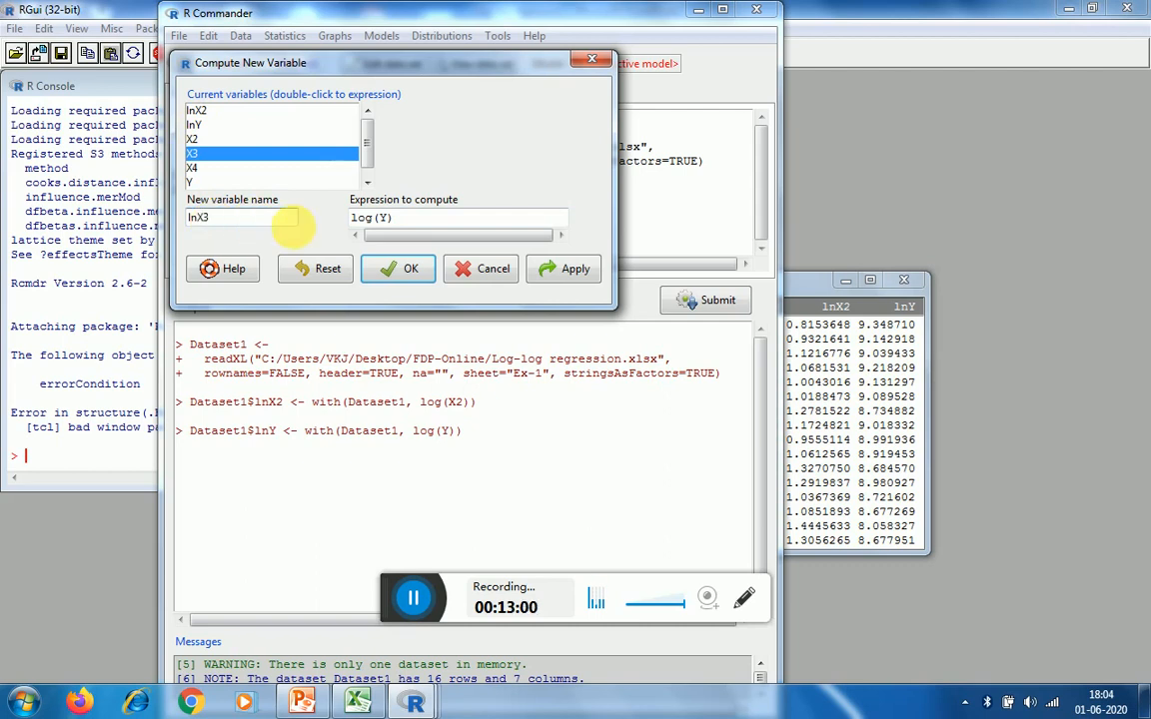
click(395, 227)
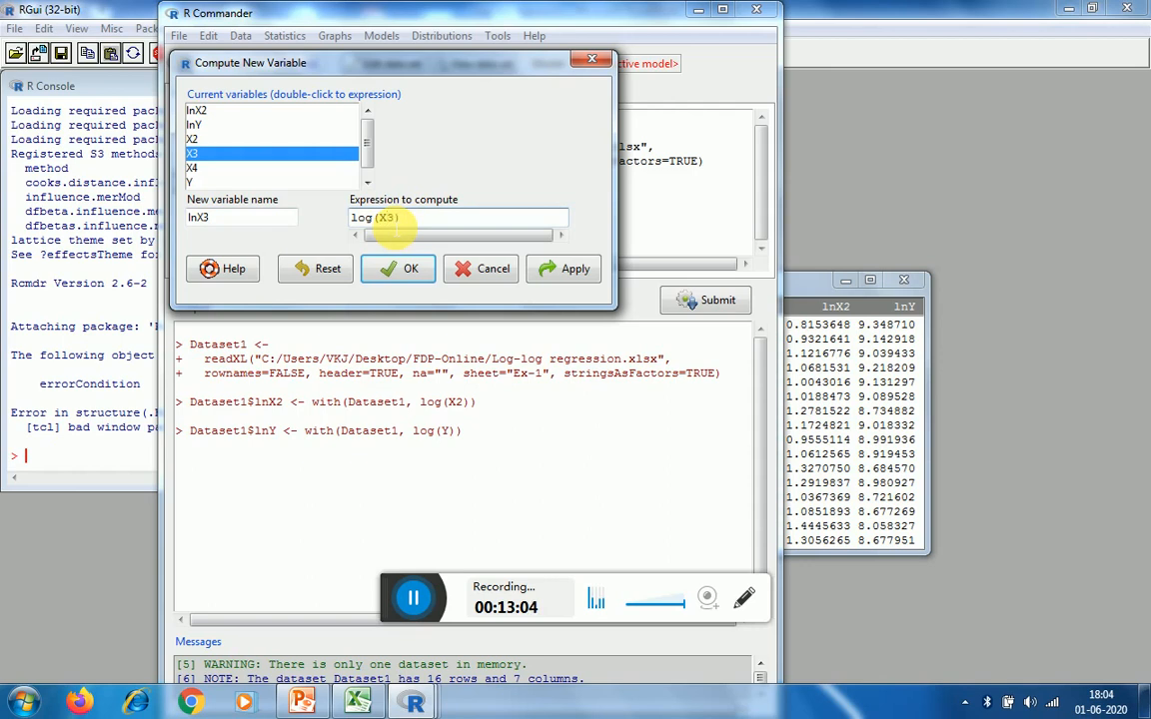
click(390, 268)
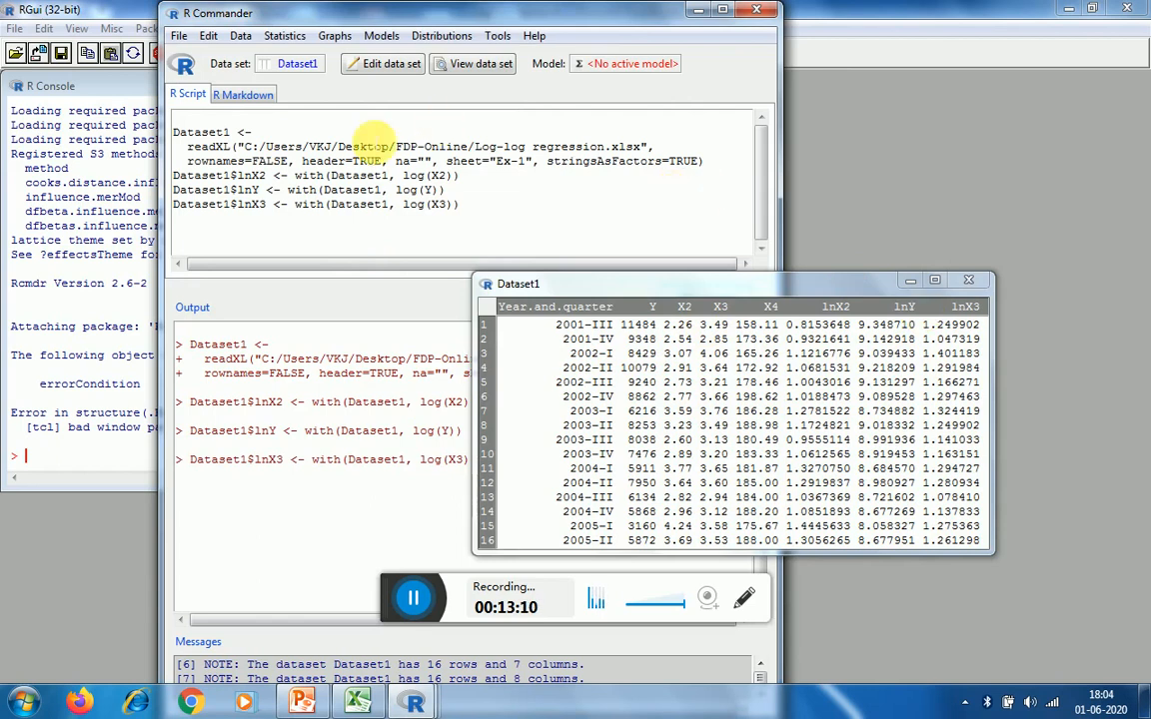
Compute a new variable lnX4 with the expression log(X4), and close the Dataset1 viewer to work in the maximized R Commander window.
click(241, 42)
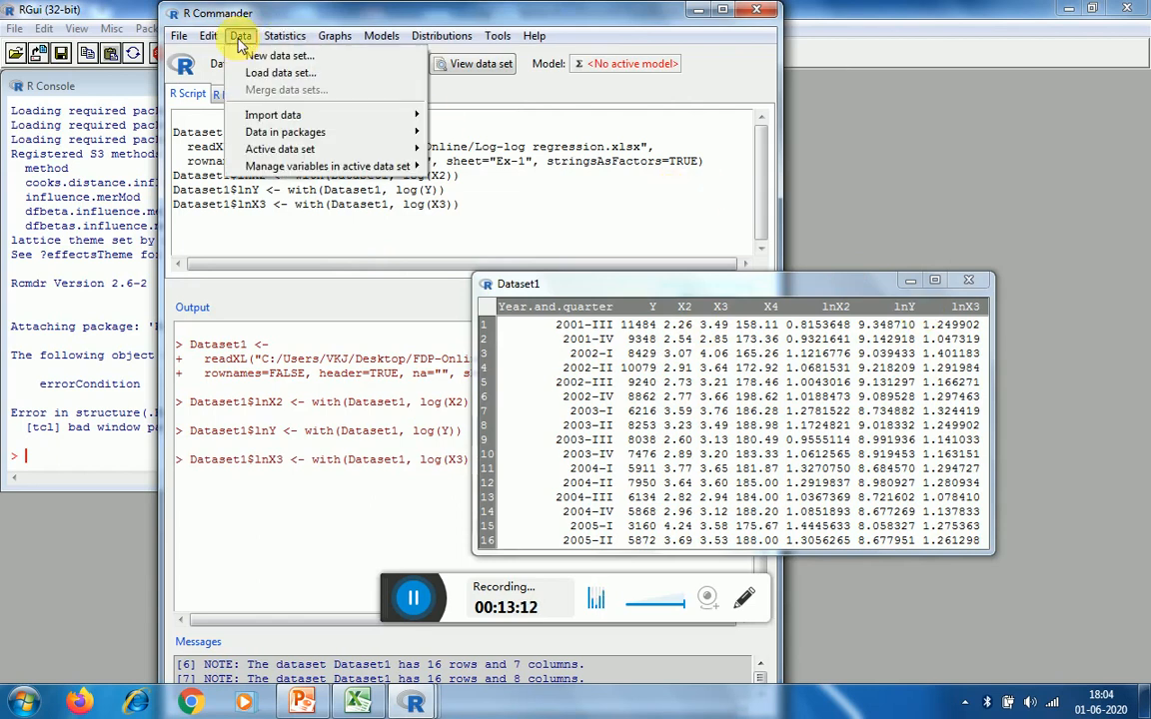
mouse_move(337, 166)
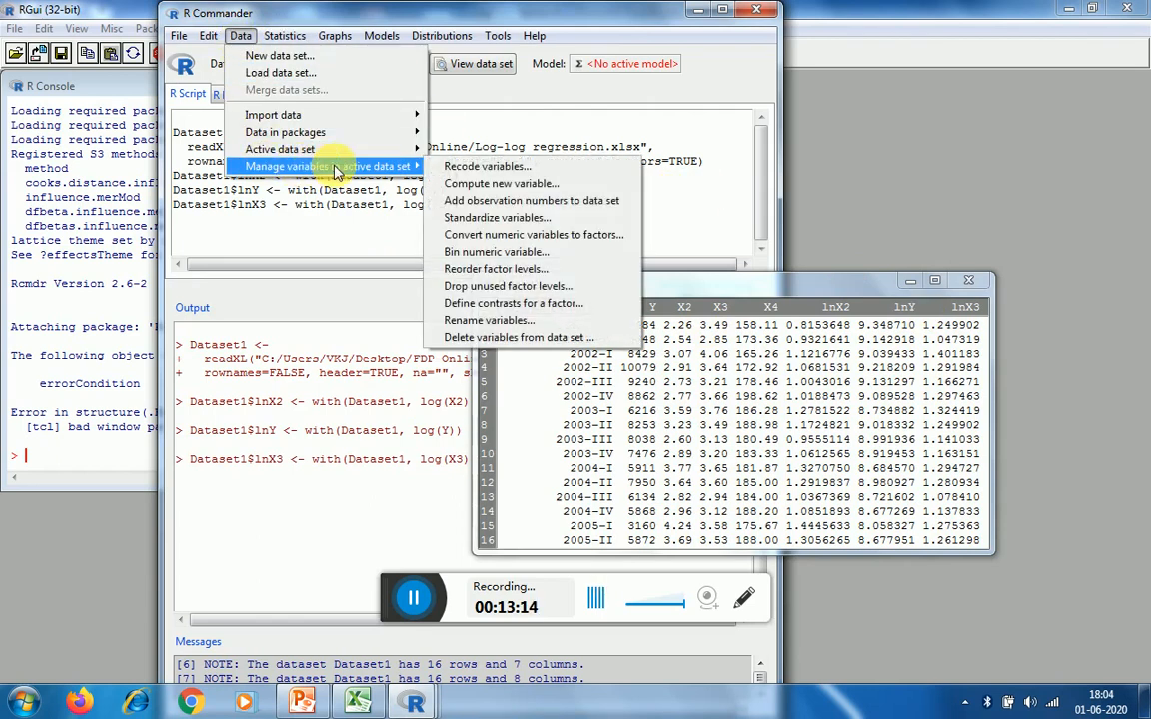
click(477, 186)
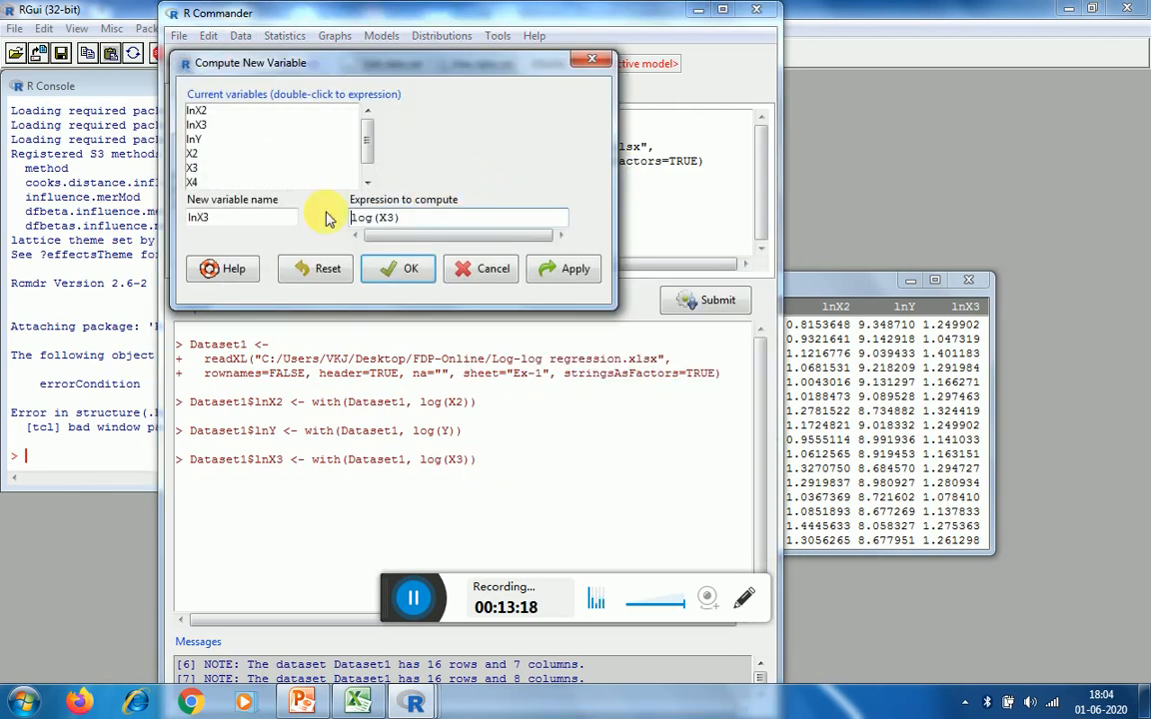
click(196, 183)
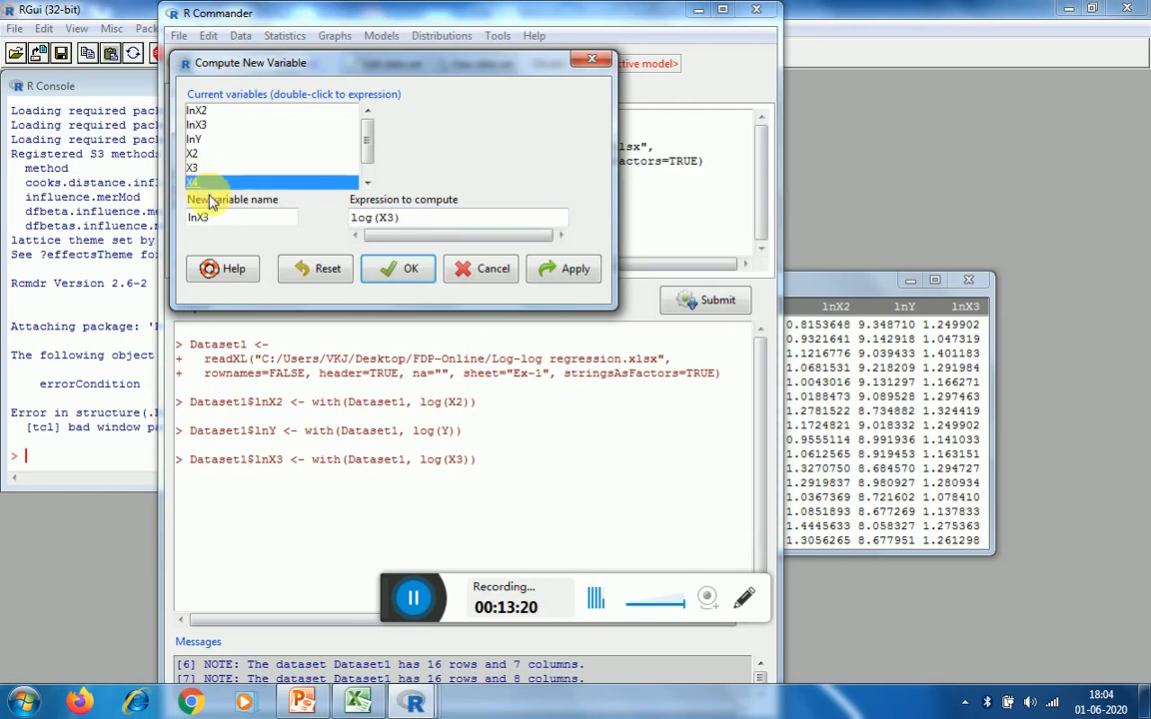
click(221, 221)
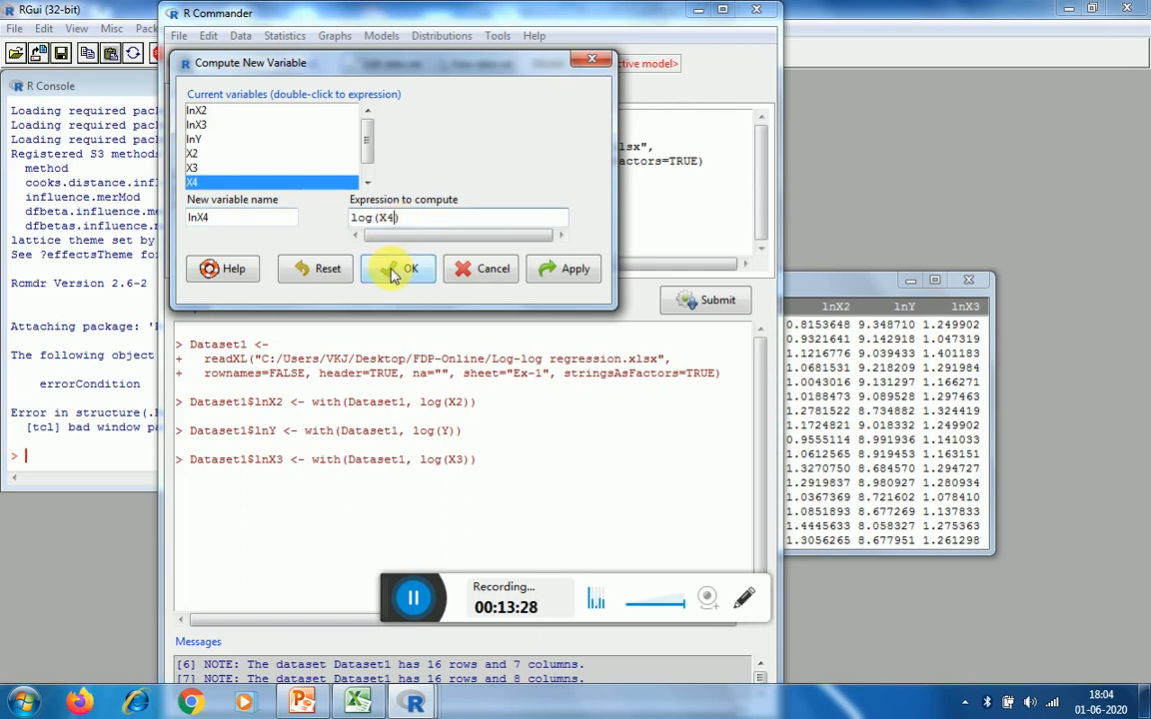
click(397, 267)
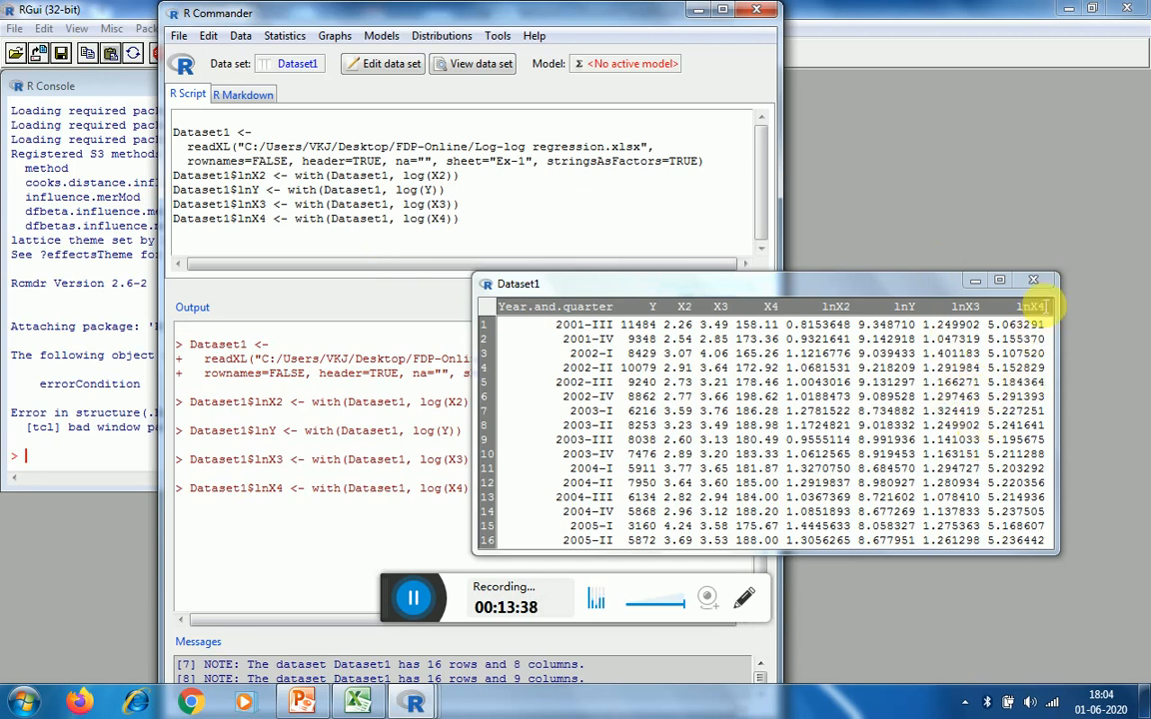
click(1035, 283)
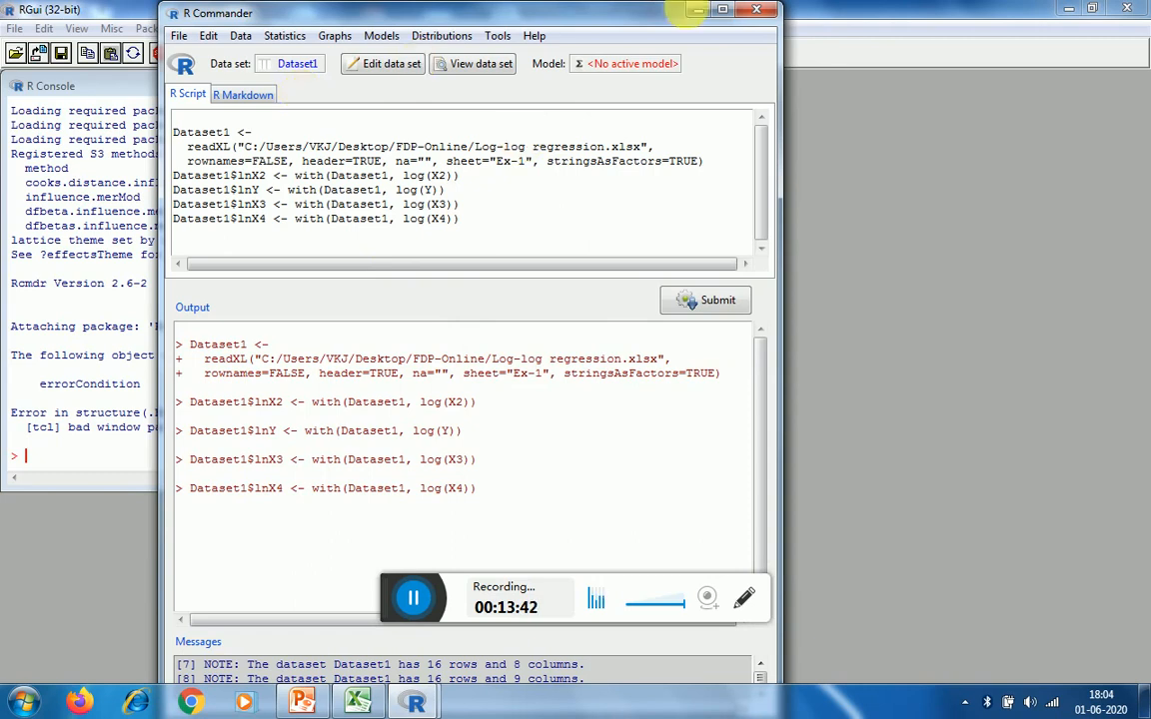
click(724, 13)
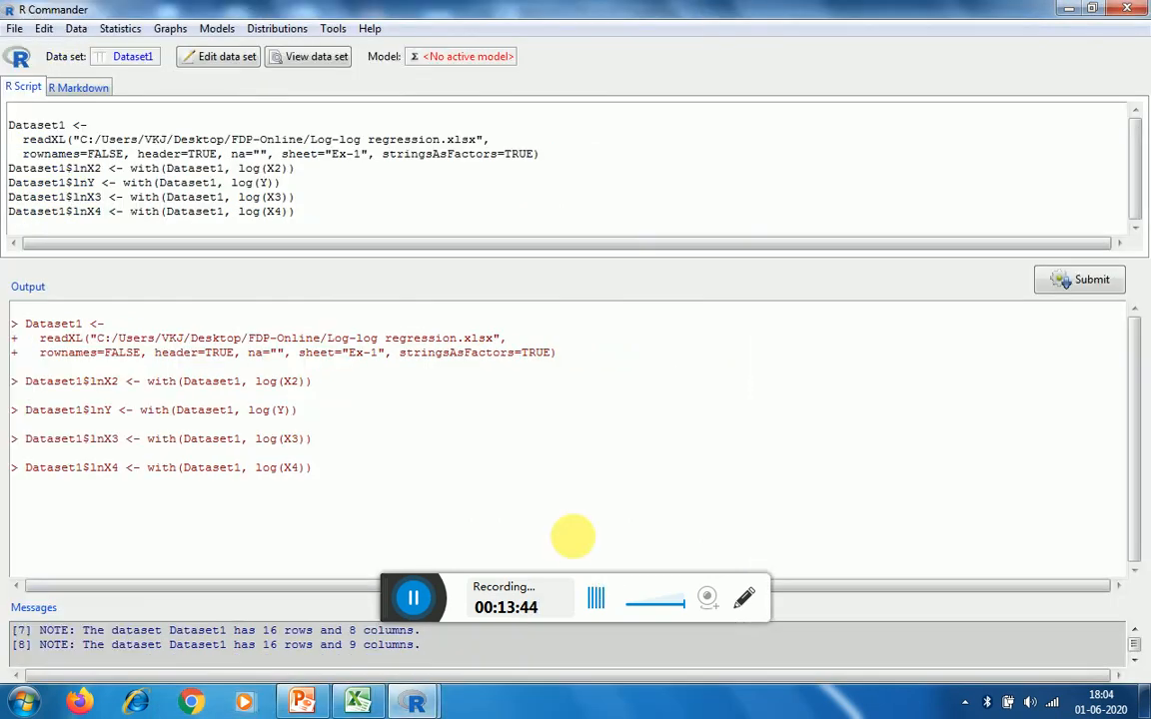
Switch to Excel to review the demand functions on the Exercise-1 sheet, and return to R Commander.
click(359, 704)
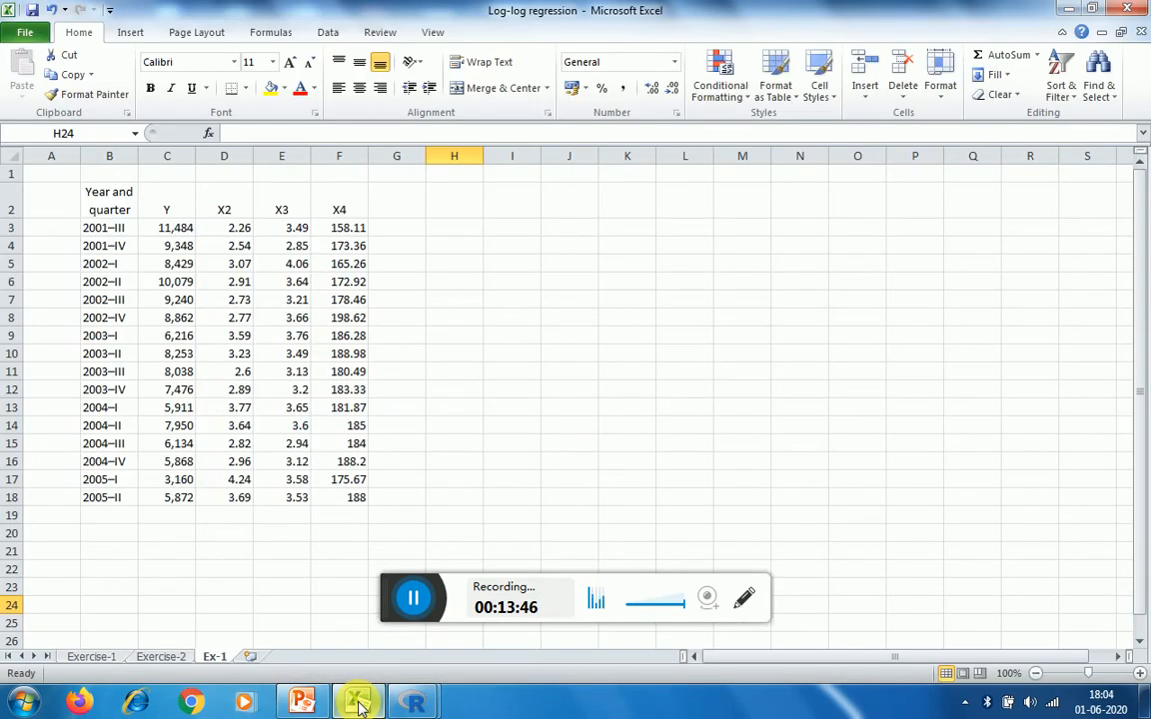
click(92, 656)
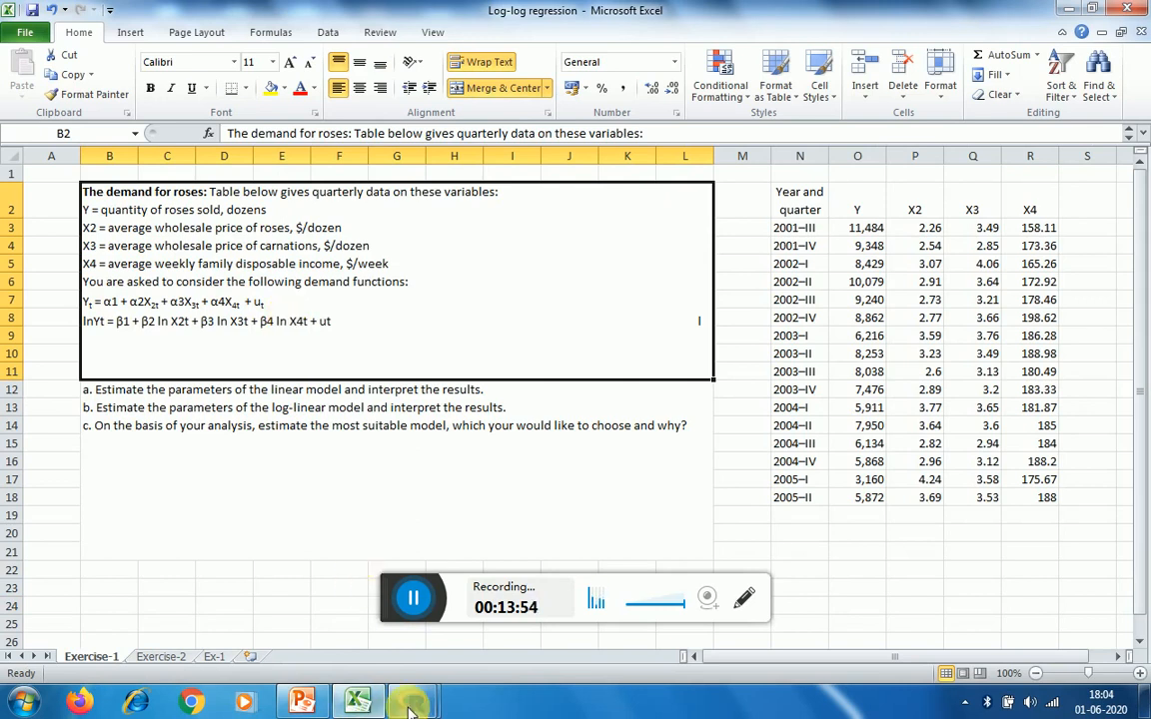
mouse_move(410, 704)
click(454, 639)
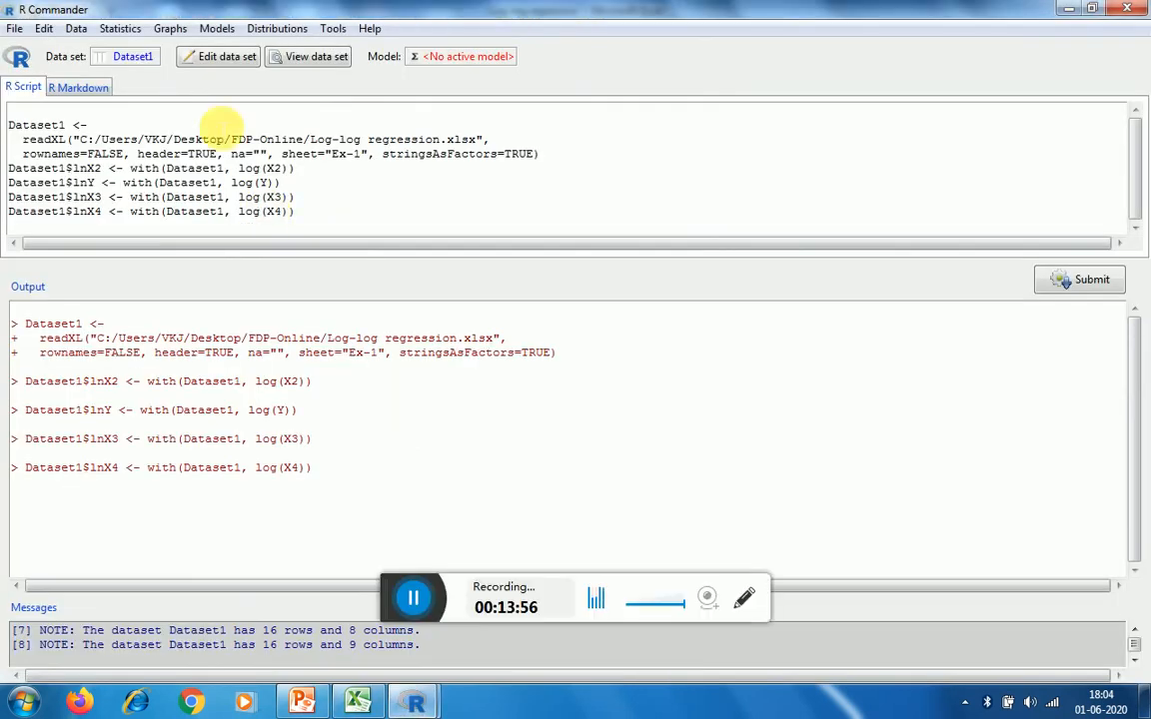
Fit the linear regression RegModel.1 with Y as the response and X2, X3 and X4 as explanatory variables.
click(122, 27)
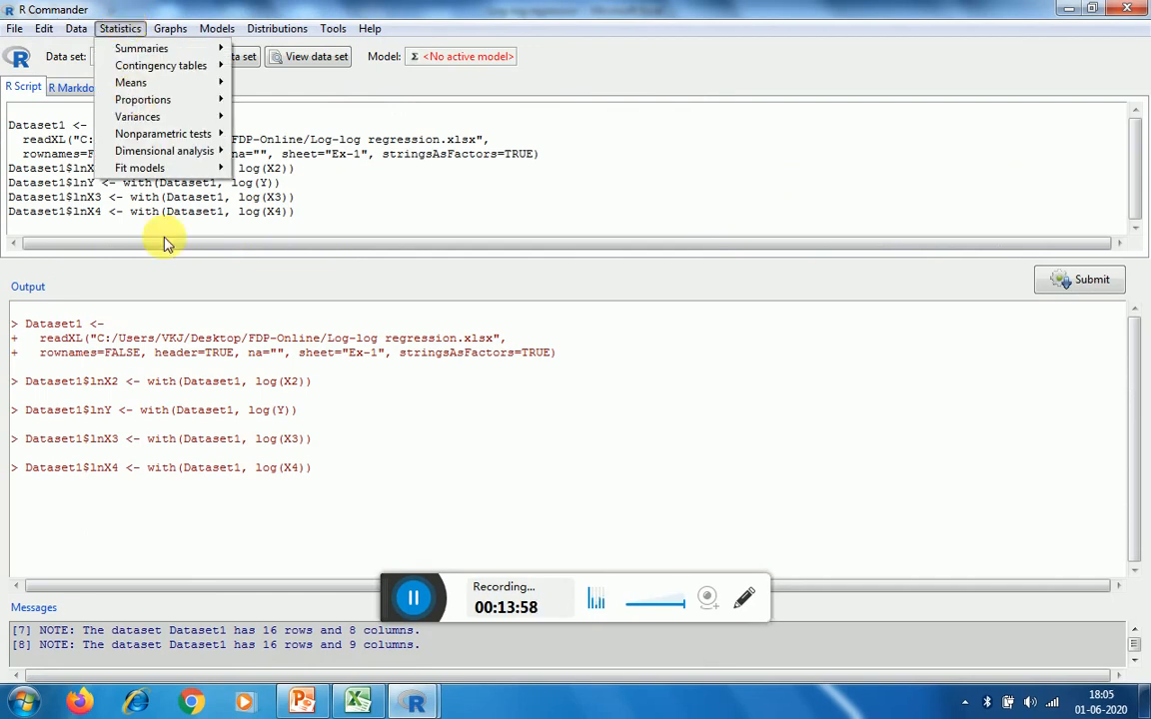
mouse_move(221, 168)
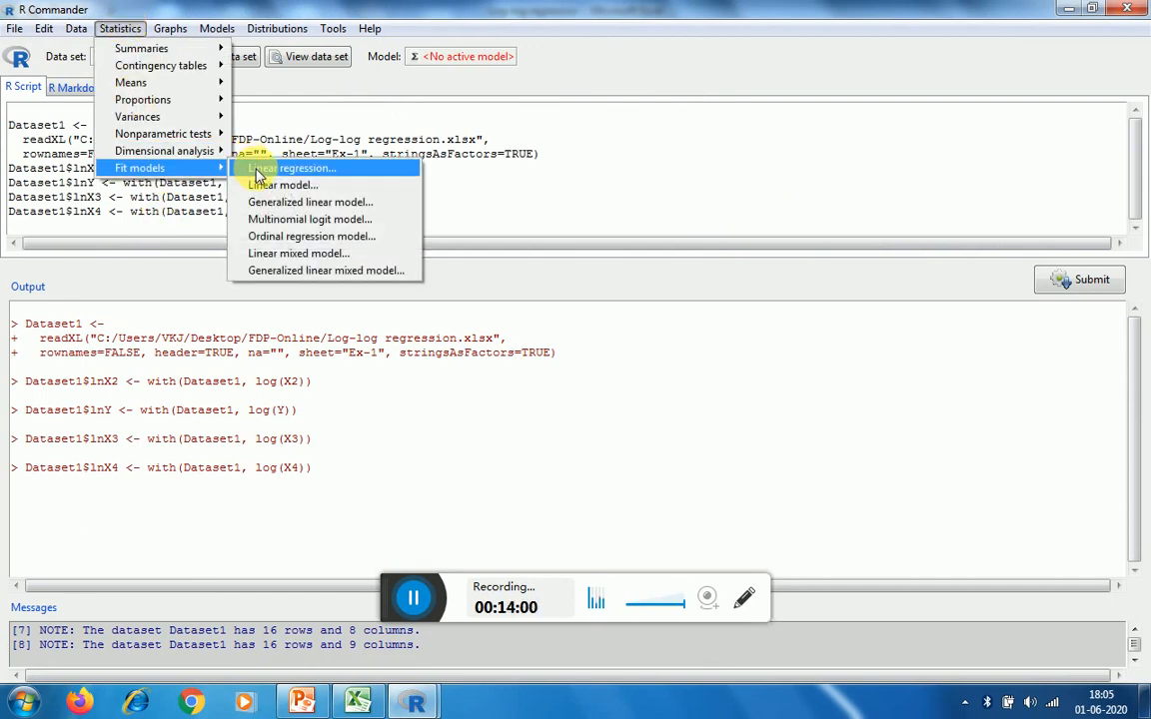
click(258, 172)
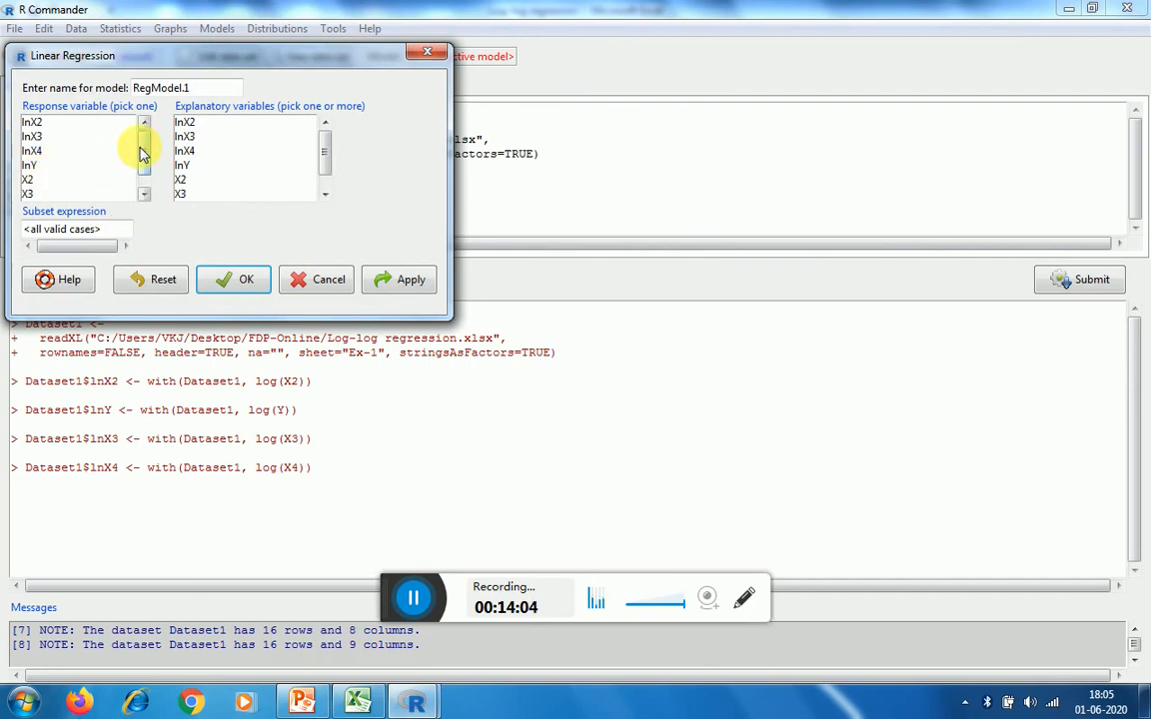
drag(141, 153, 143, 168)
click(36, 195)
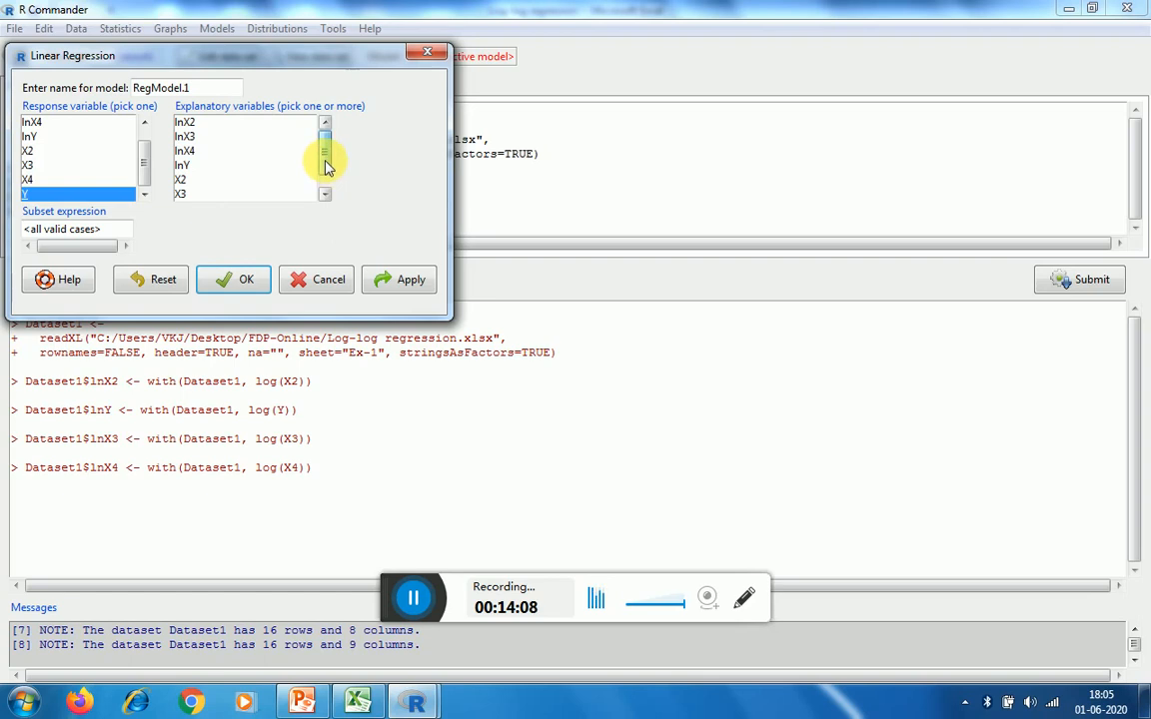
drag(326, 167, 321, 184)
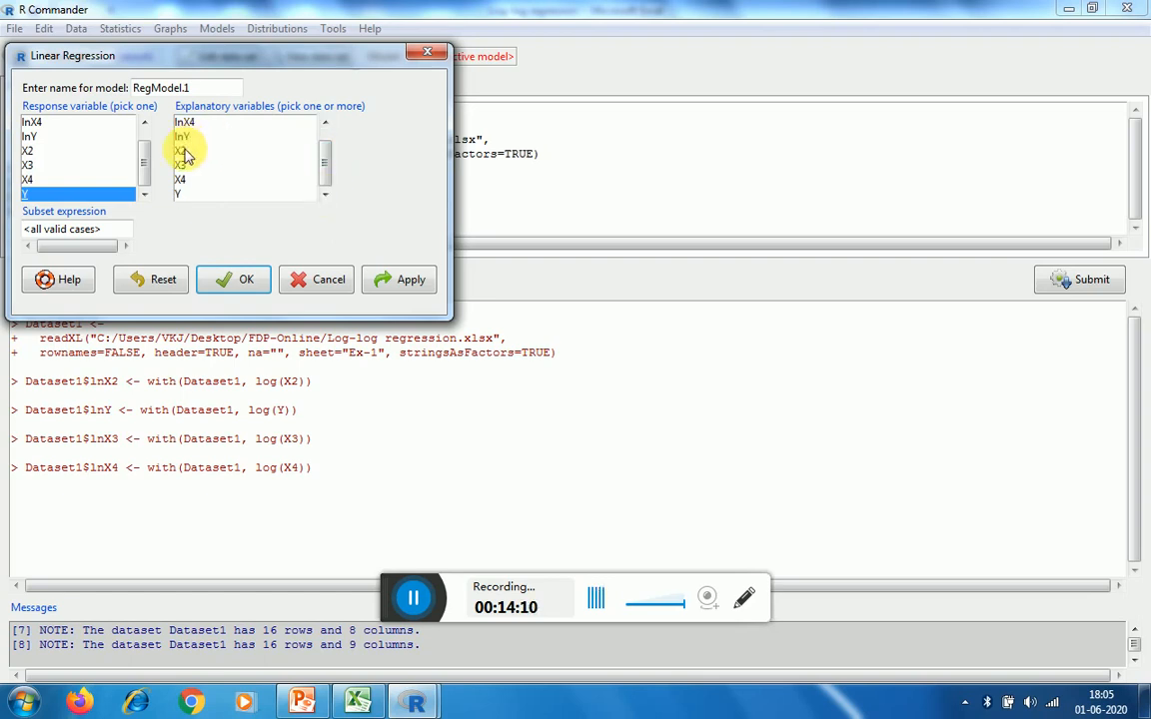
drag(185, 152, 186, 183)
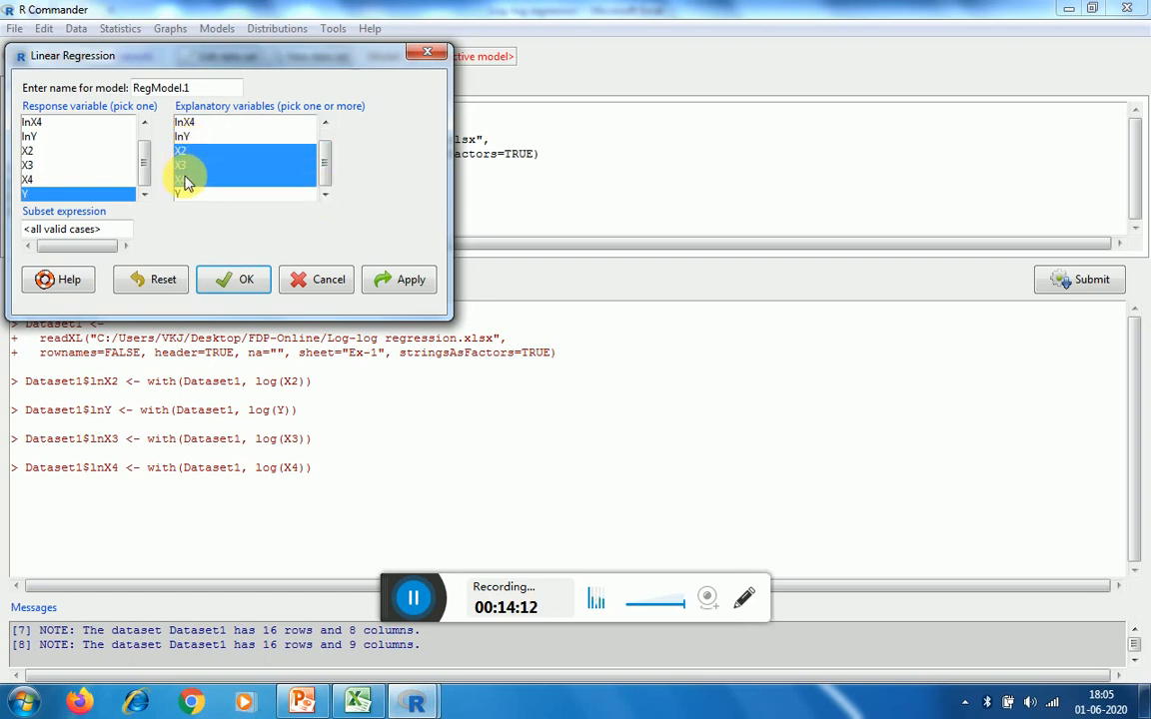
click(231, 277)
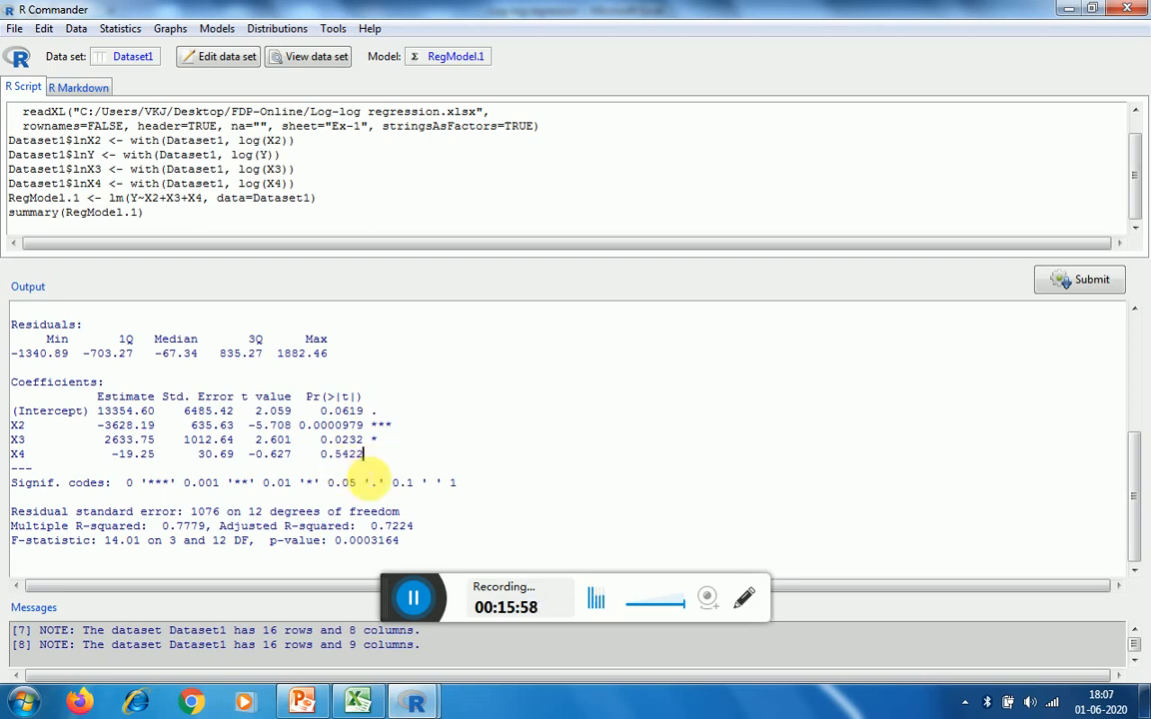
Fit the linear regression RegModel.2 with Y as the response and only X2 and X3 as explanatory variables.
click(120, 28)
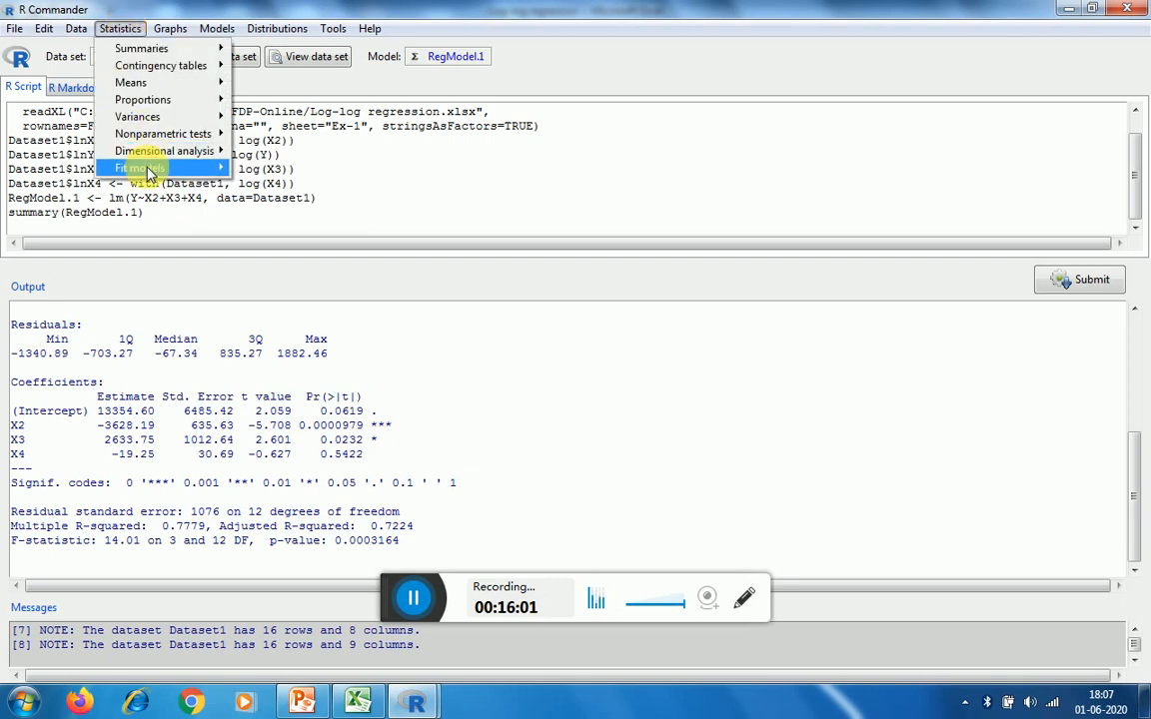
mouse_move(185, 168)
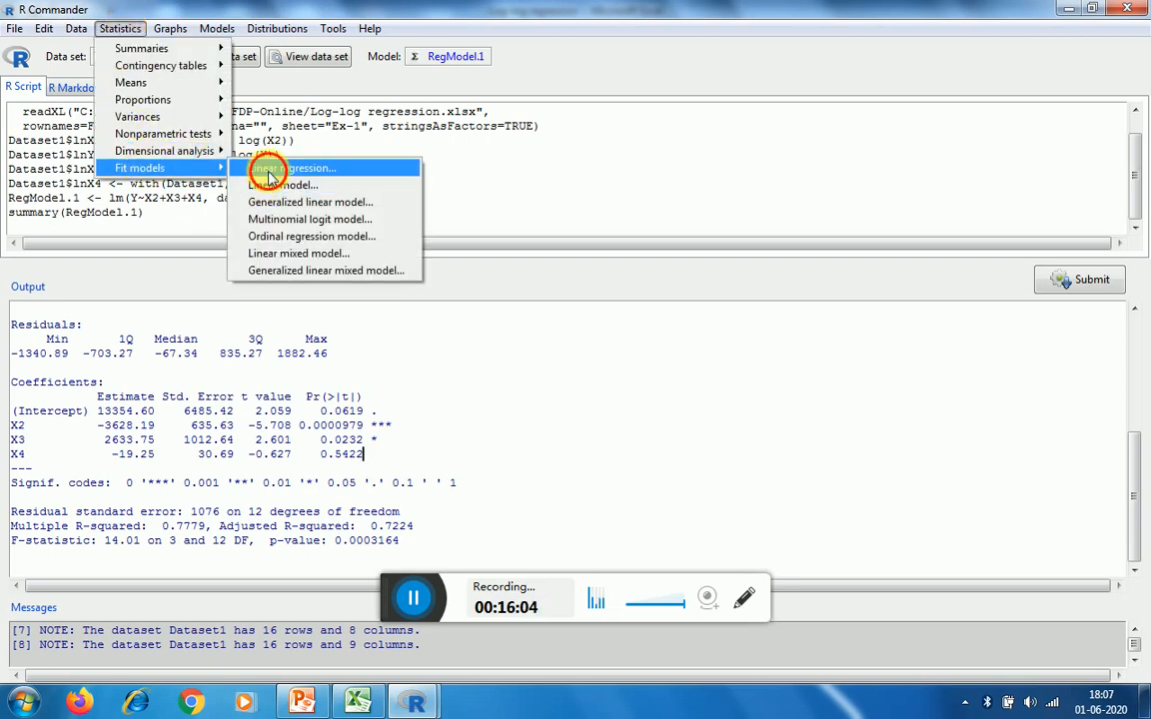
click(270, 177)
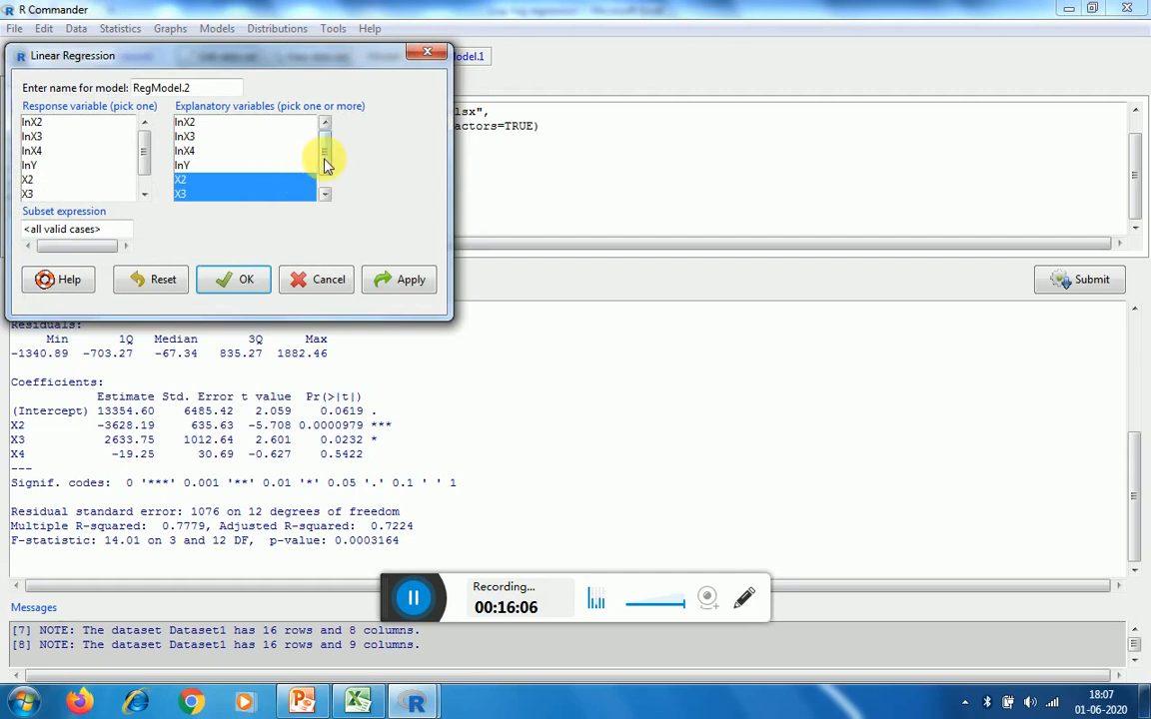
drag(324, 158, 324, 174)
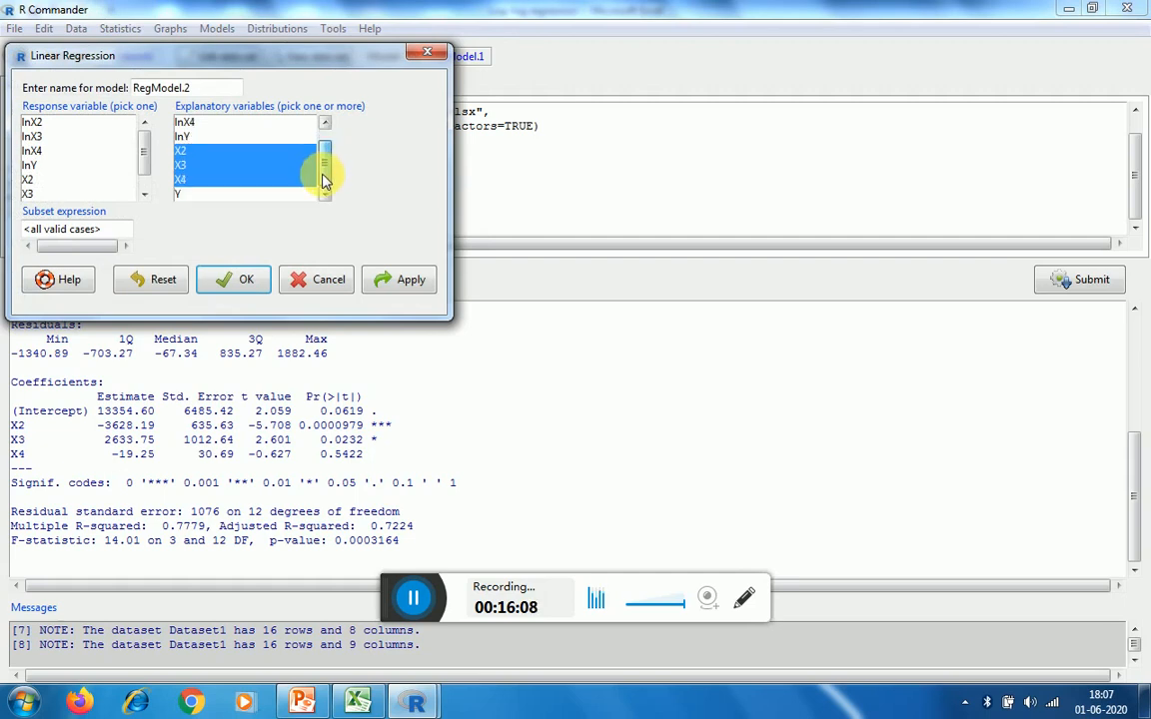
click(239, 178)
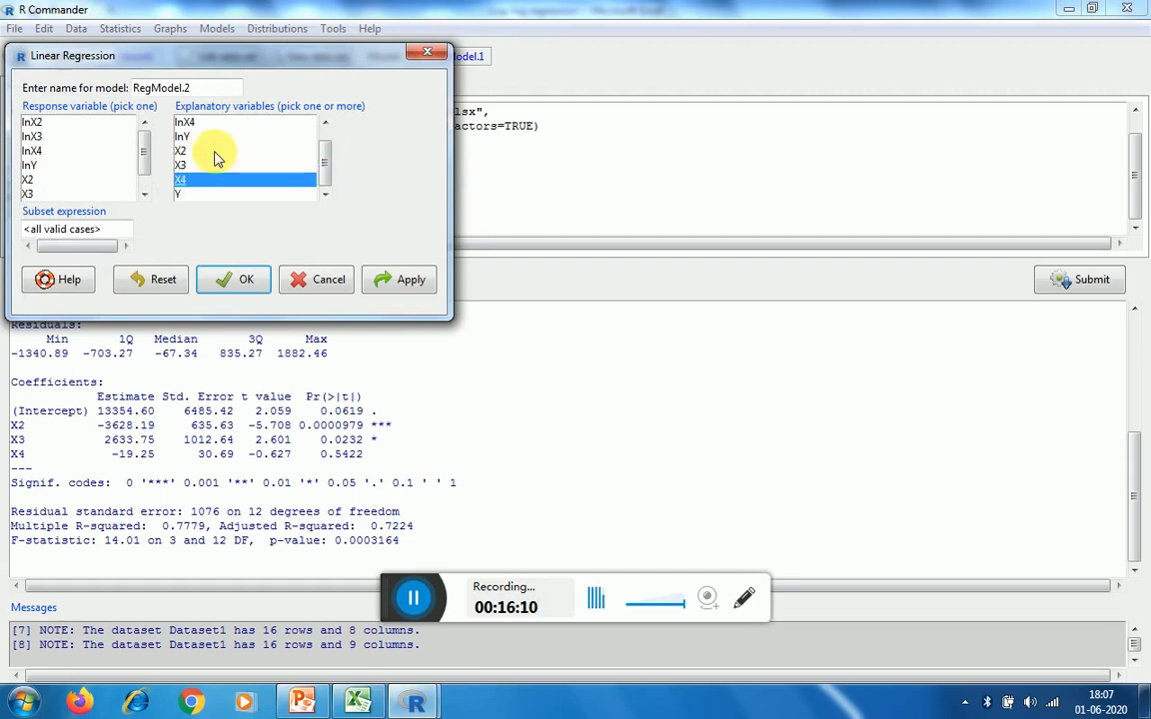
drag(210, 150, 142, 170)
click(132, 194)
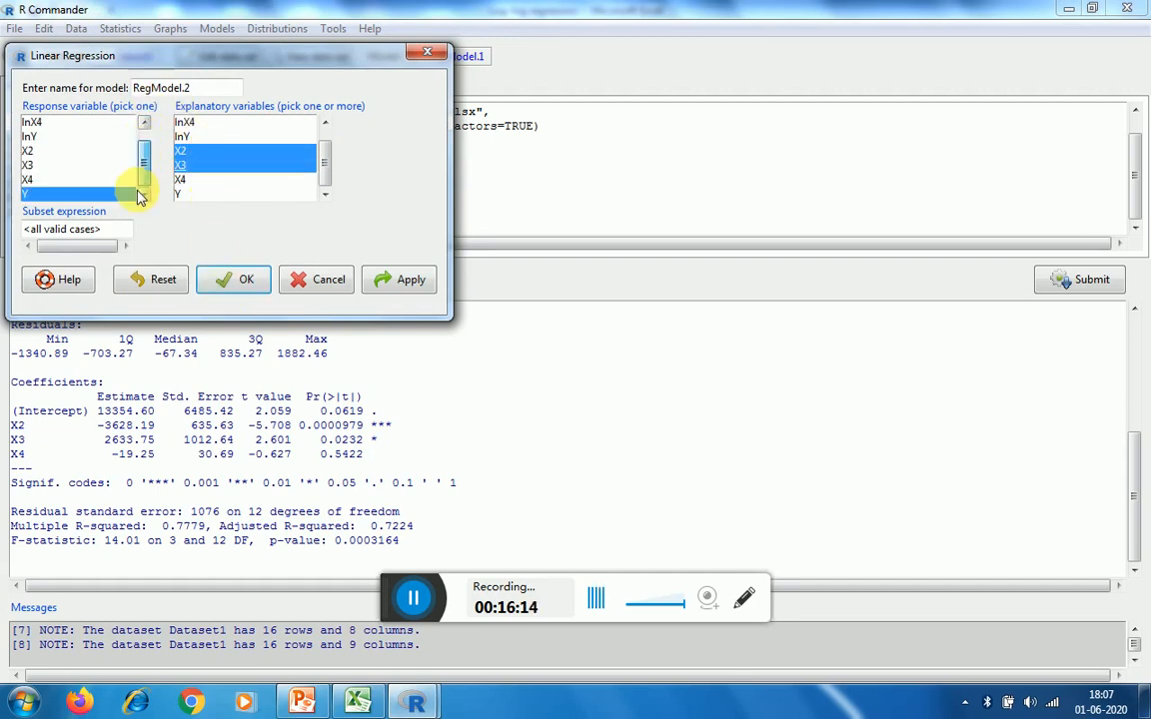
click(210, 279)
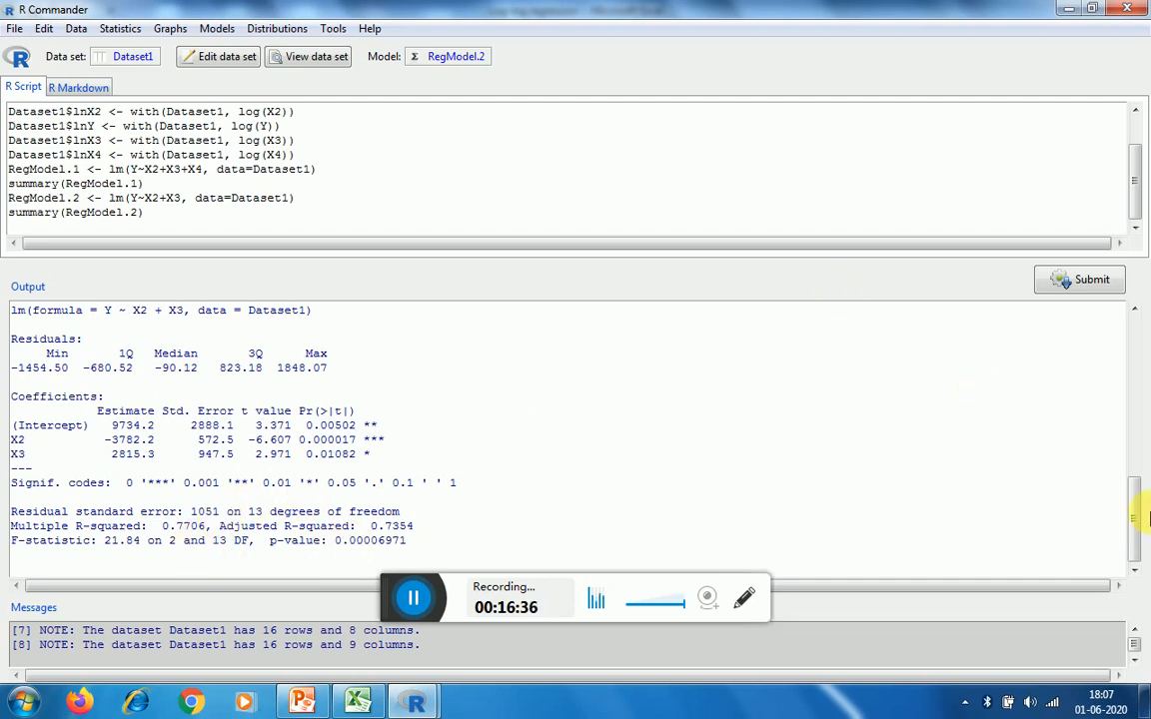
Examine the RegModel.2 summary, switch to Excel to reread the demand functions on the Exercise-1 sheet, and return to R Commander.
mouse_move(1133, 508)
mouse_down()
mouse_move(1130, 442)
mouse_move(1134, 517)
mouse_up()
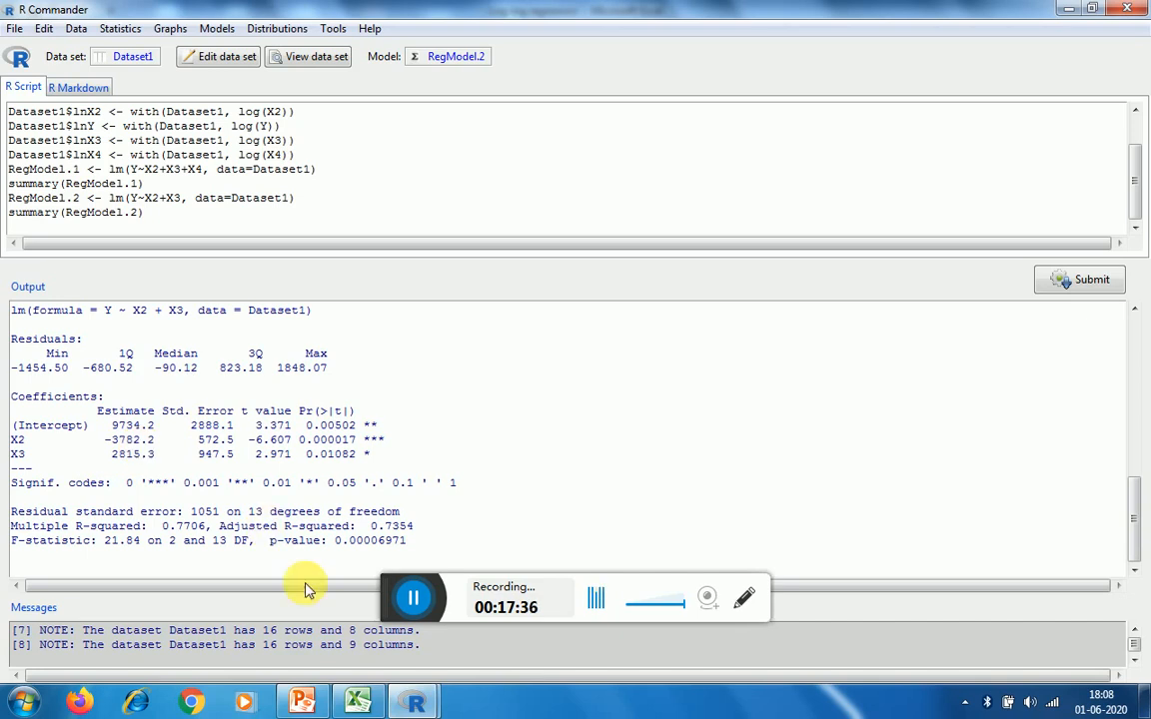
click(355, 703)
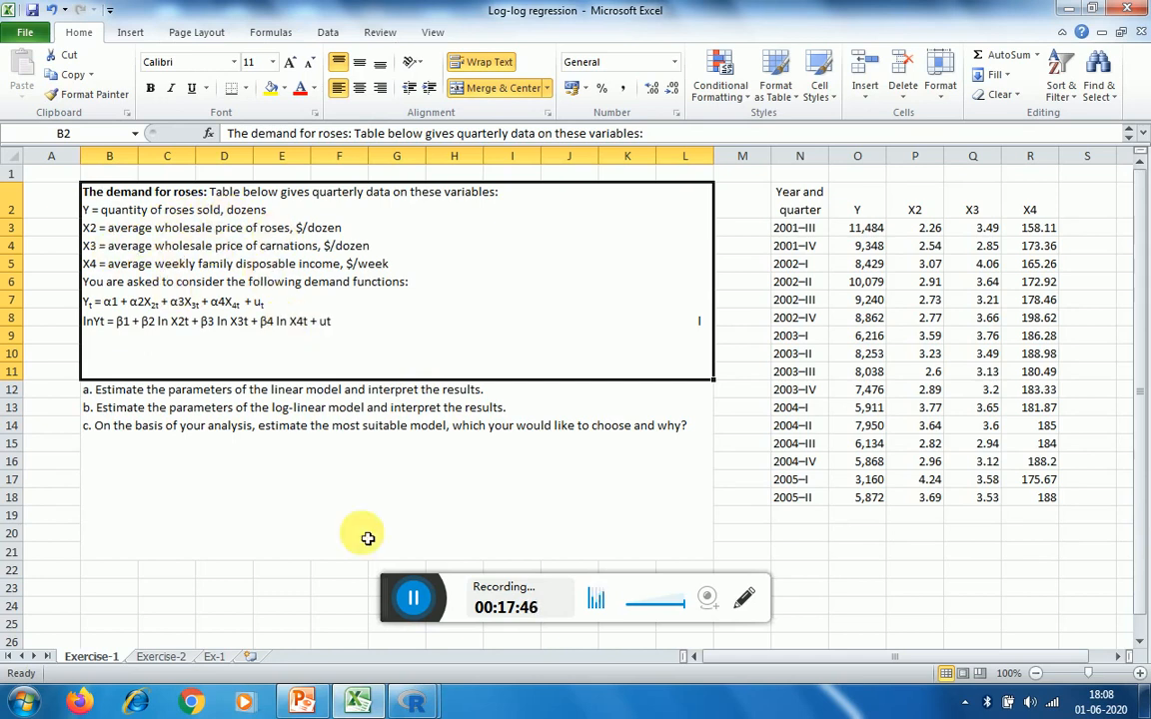
click(354, 703)
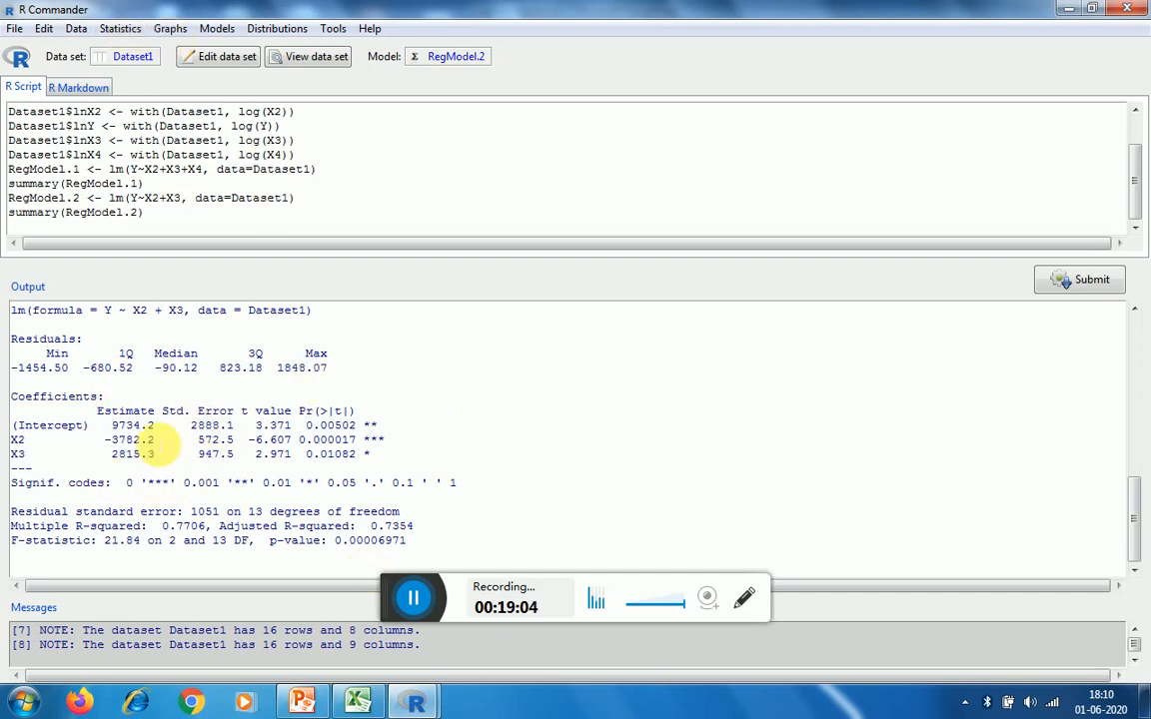
Fit the log-log regression RegModel.3 with lnY as the response and lnX2, lnX3 and lnX4 as explanatory variables.
click(111, 30)
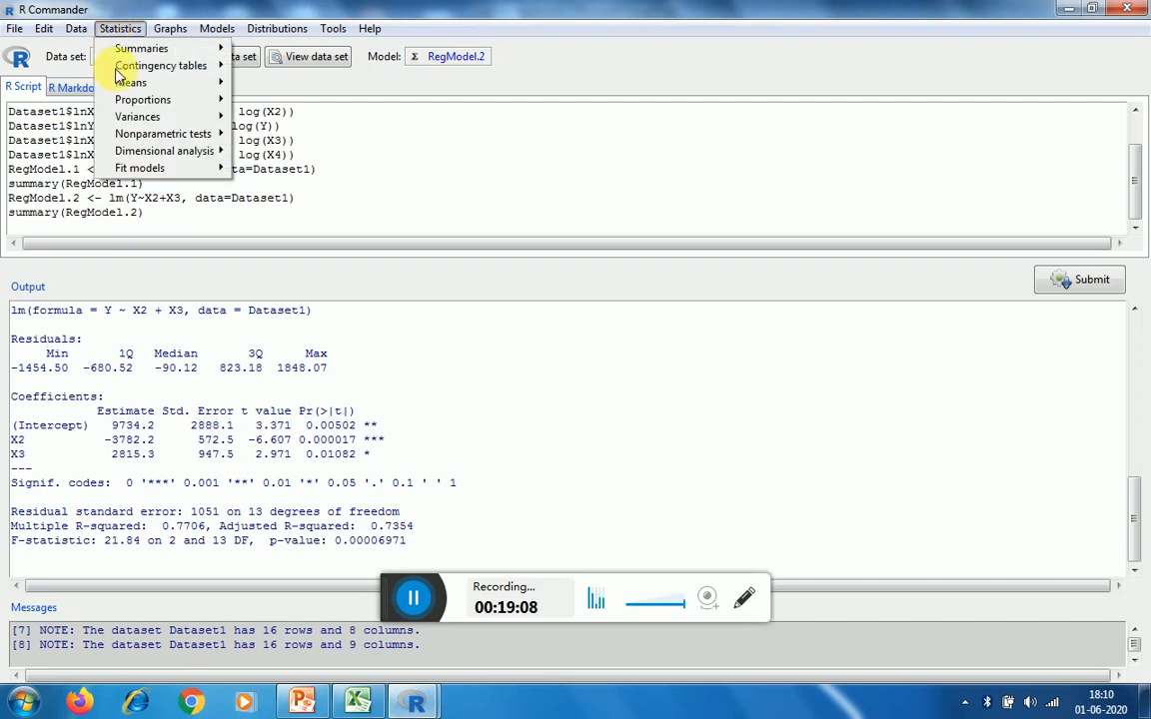
mouse_move(141, 177)
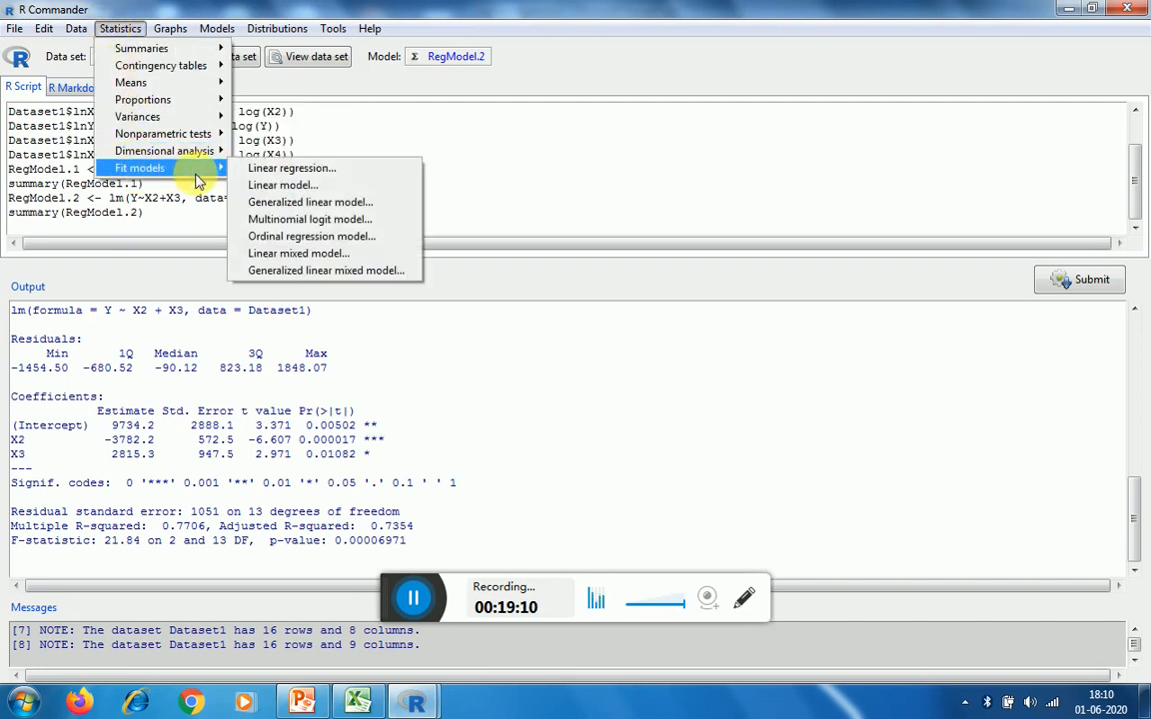
click(256, 170)
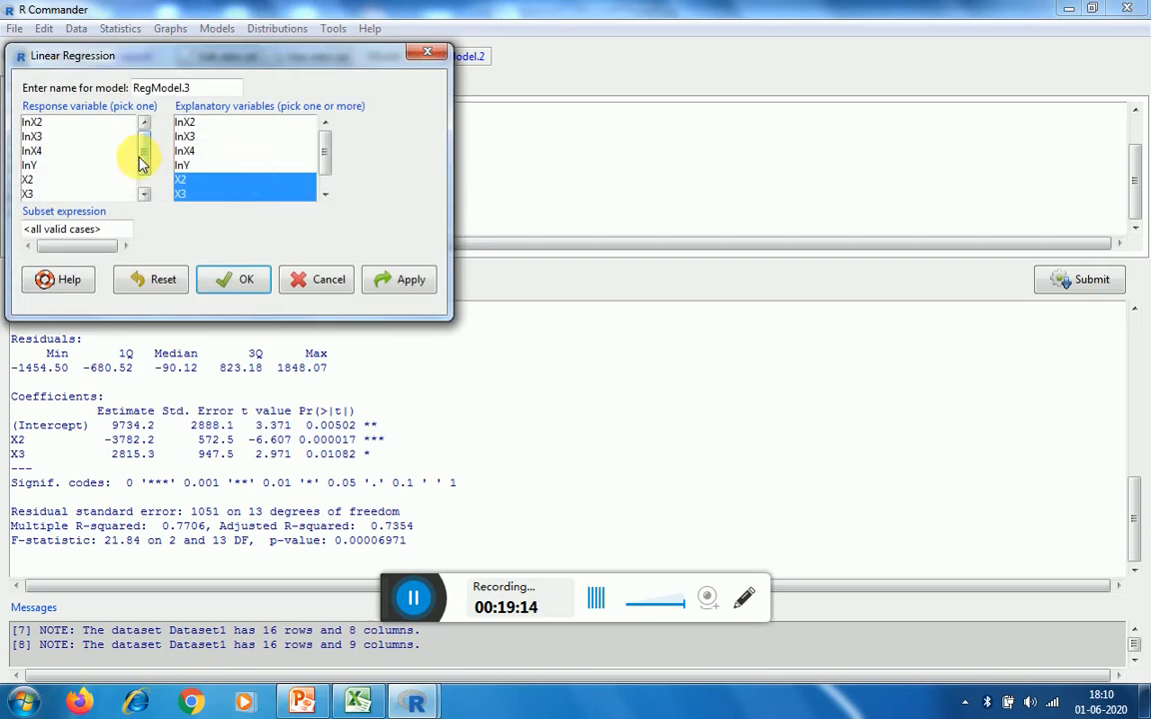
click(28, 167)
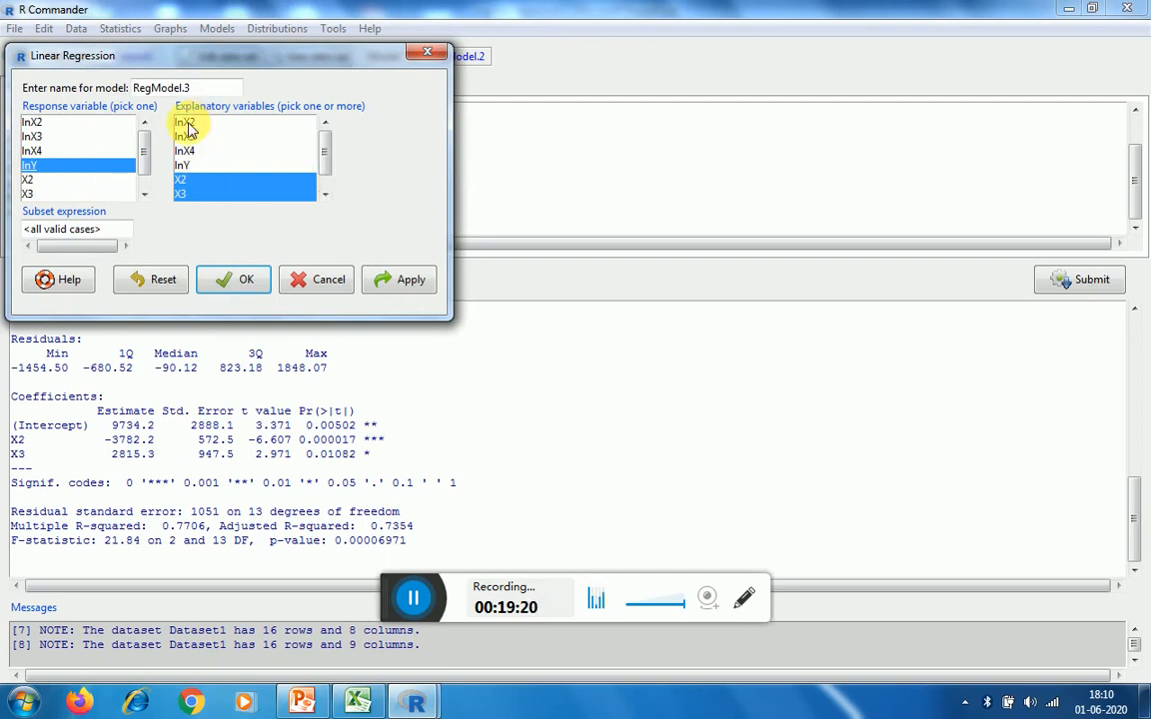
drag(185, 123, 190, 157)
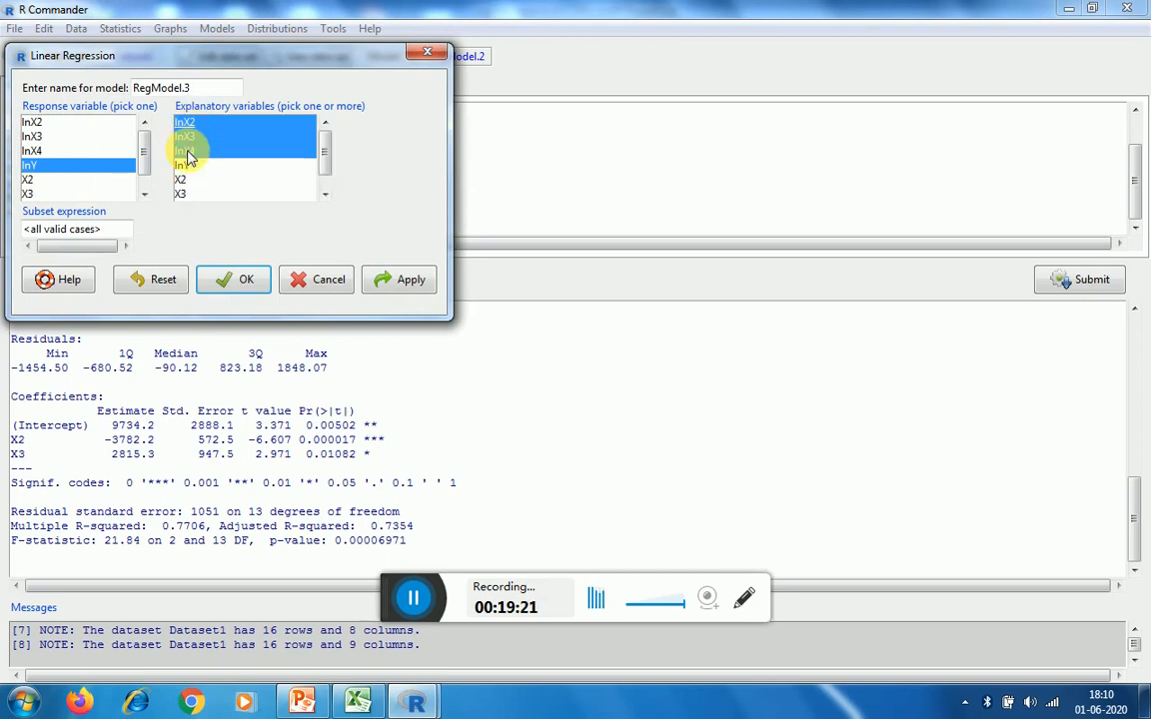
click(224, 285)
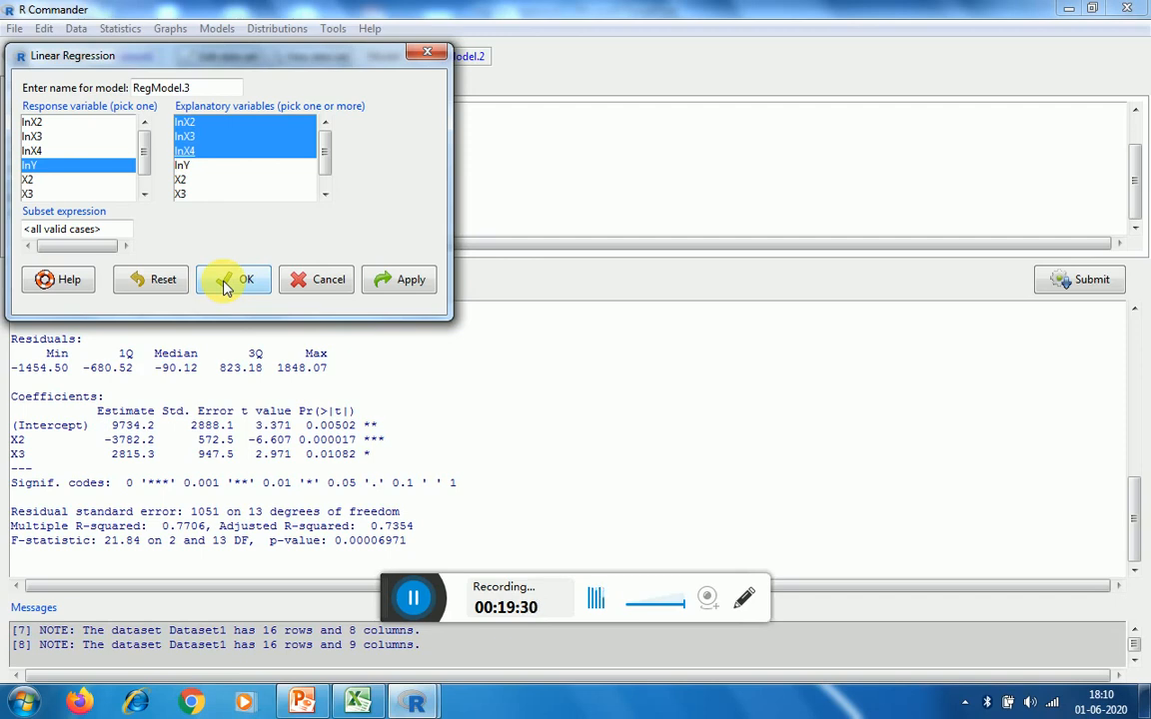
click(232, 281)
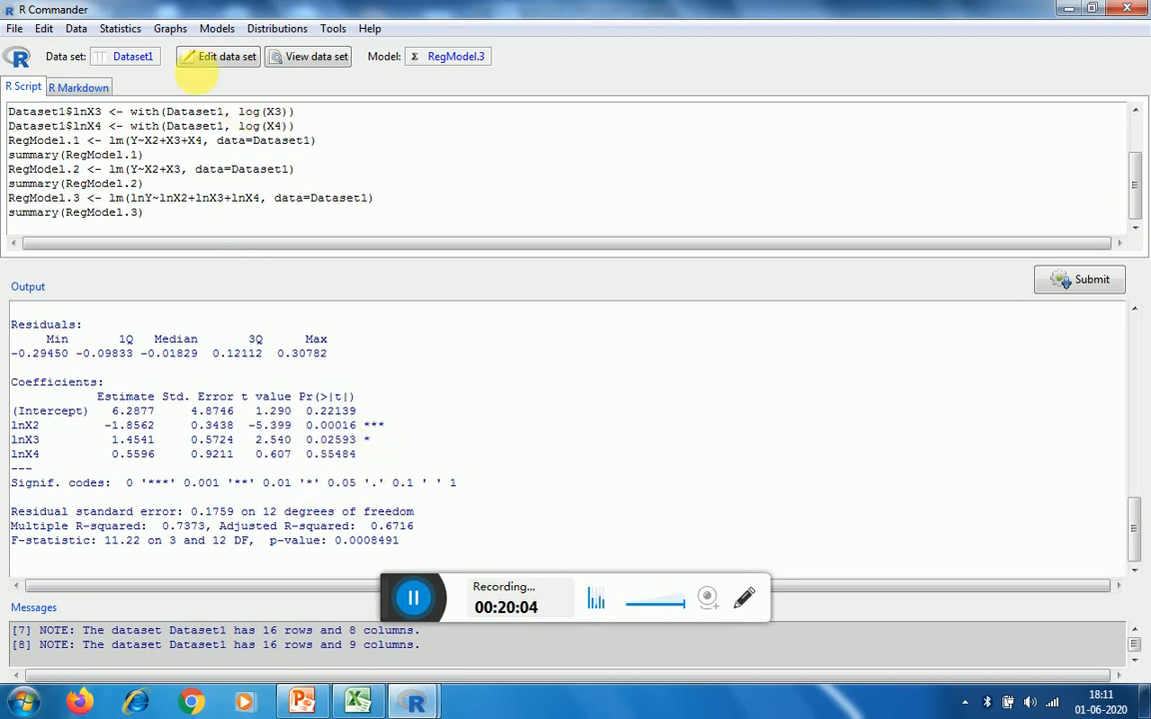
Fit the log-log regression RegModel.4 with lnY as the response and only lnX2 and lnX3 as explanatory variables.
click(122, 29)
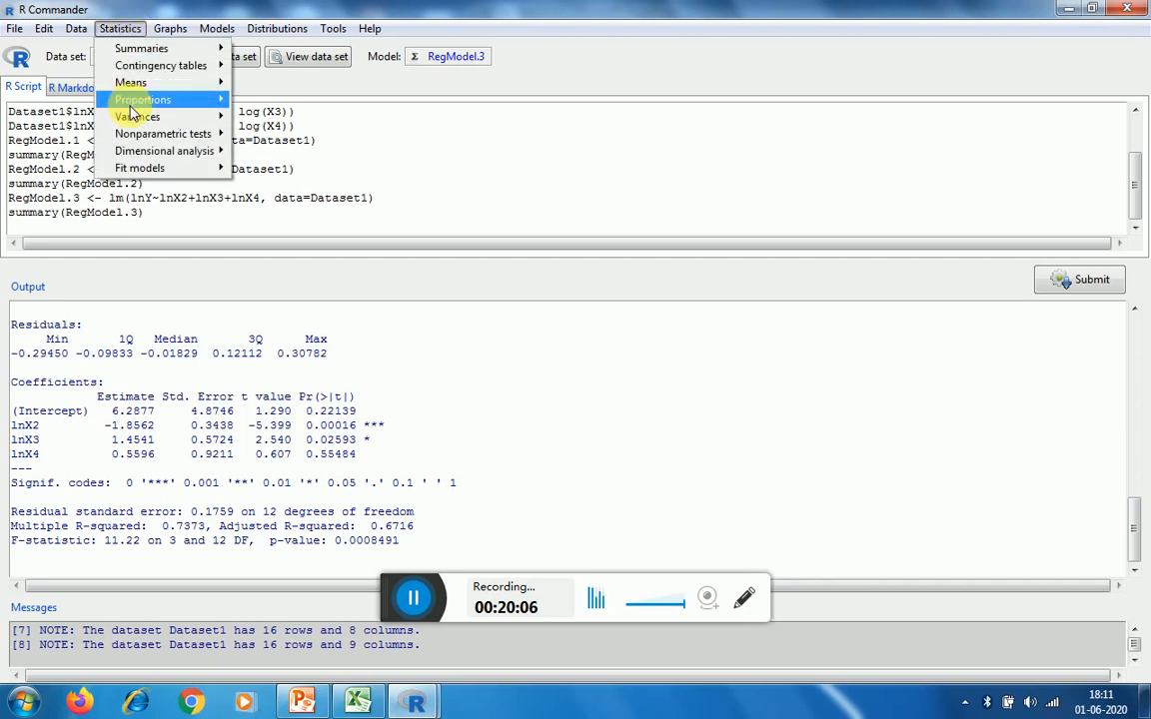
mouse_move(141, 170)
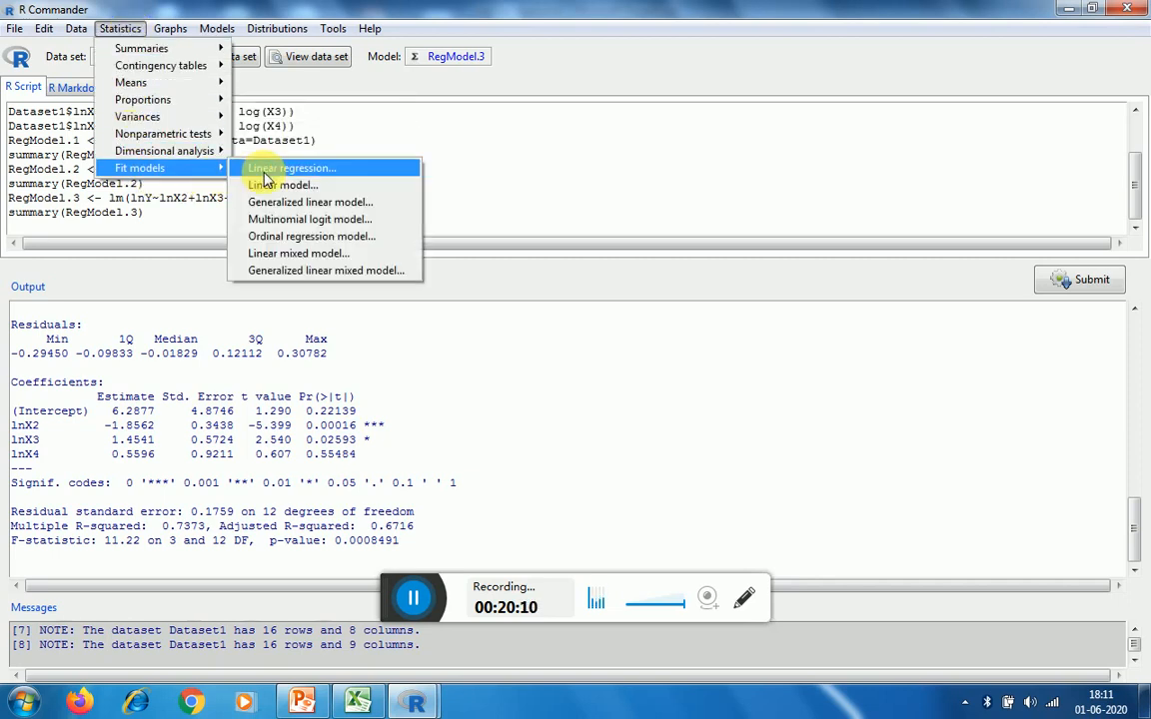
click(264, 170)
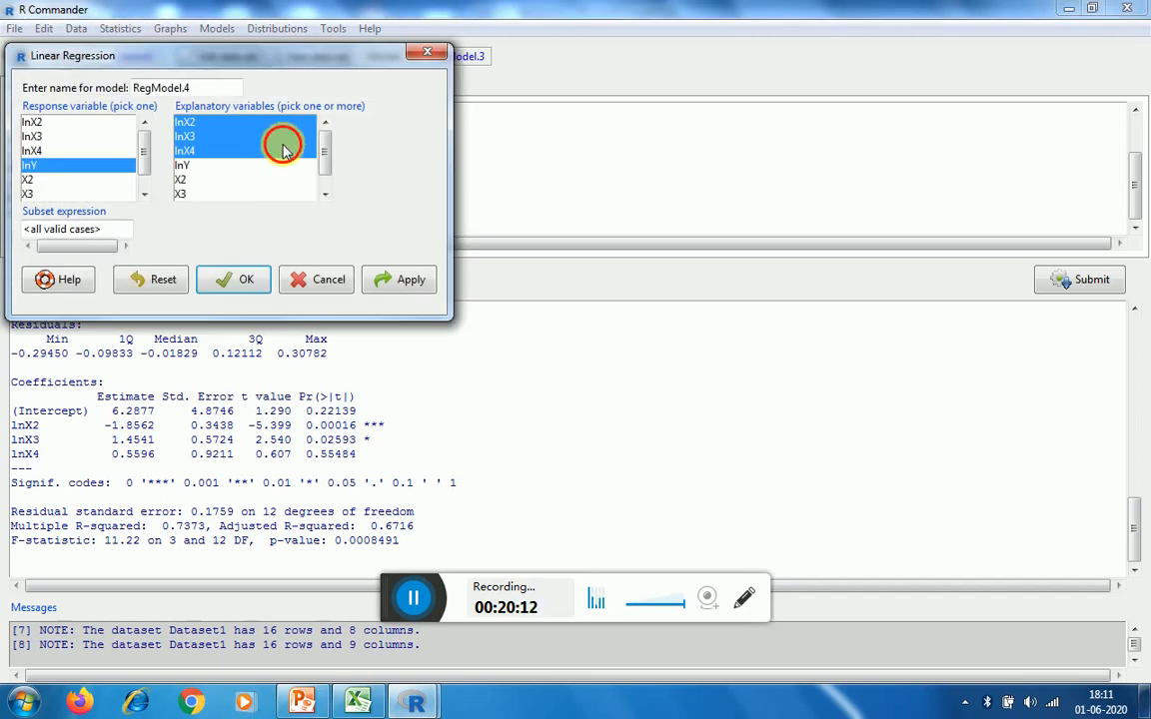
click(250, 151)
drag(188, 122, 187, 137)
click(237, 303)
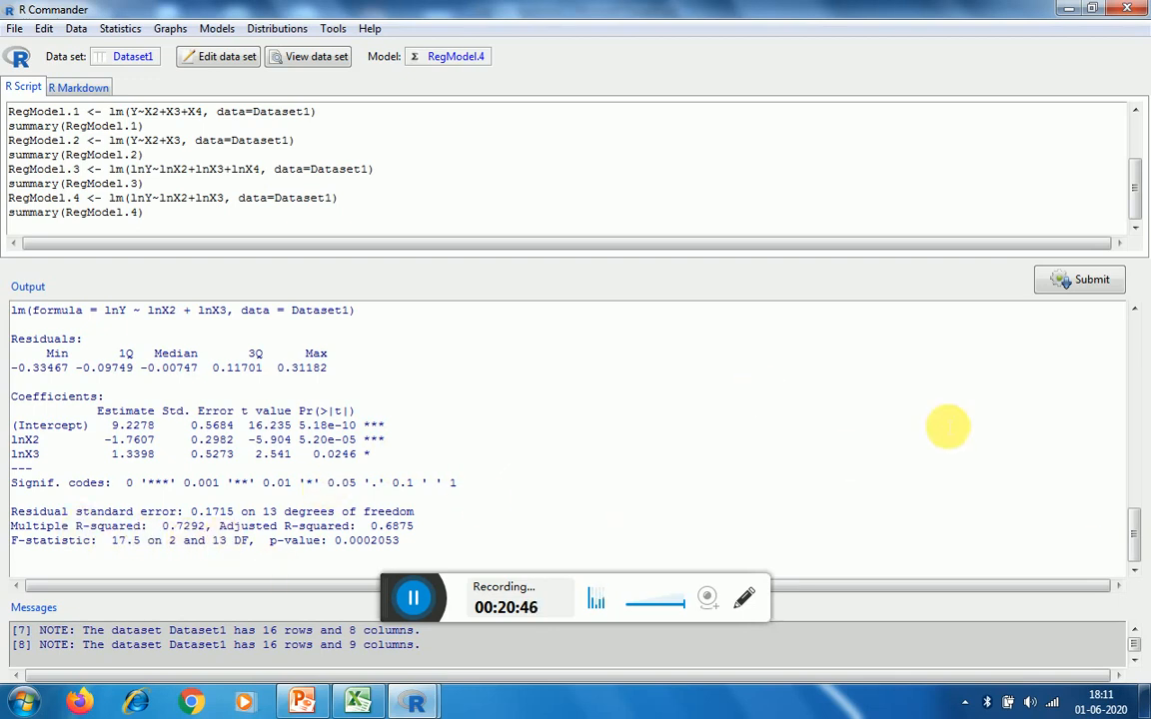
Compare the RegModel.3 and RegModel.4 summaries, check the exercise questions on the Exercise-1 sheet in Excel, and return to R Commander.
drag(1139, 537, 1139, 509)
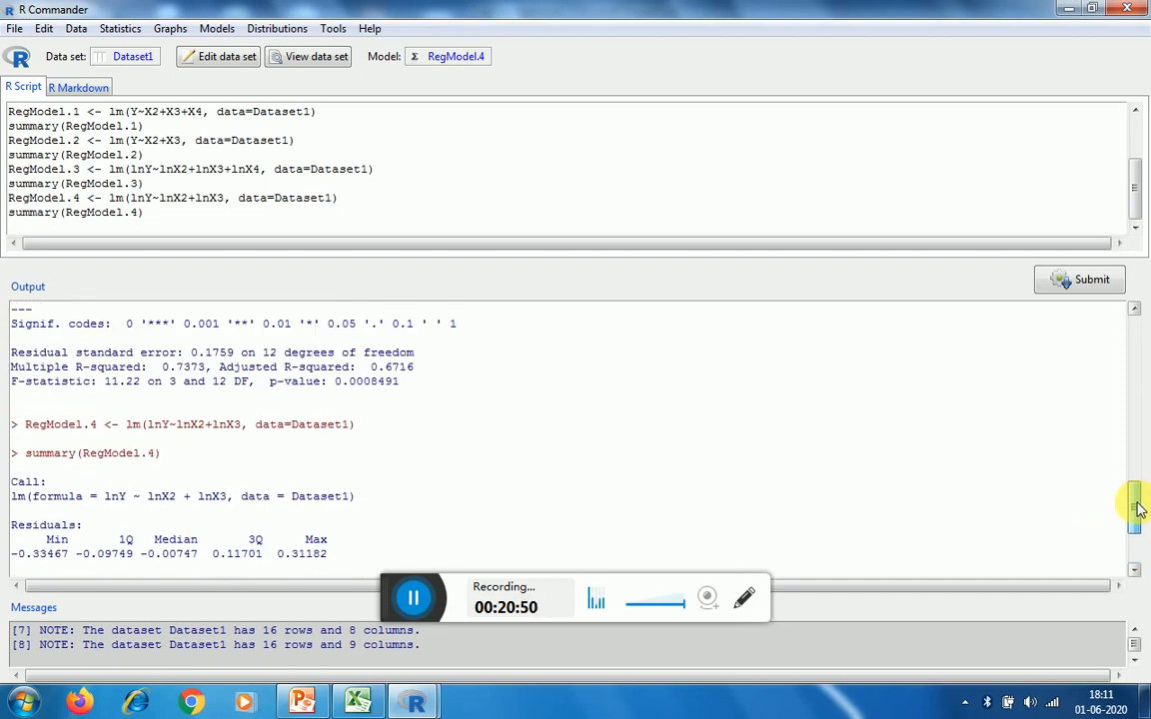
drag(1139, 510, 1139, 511)
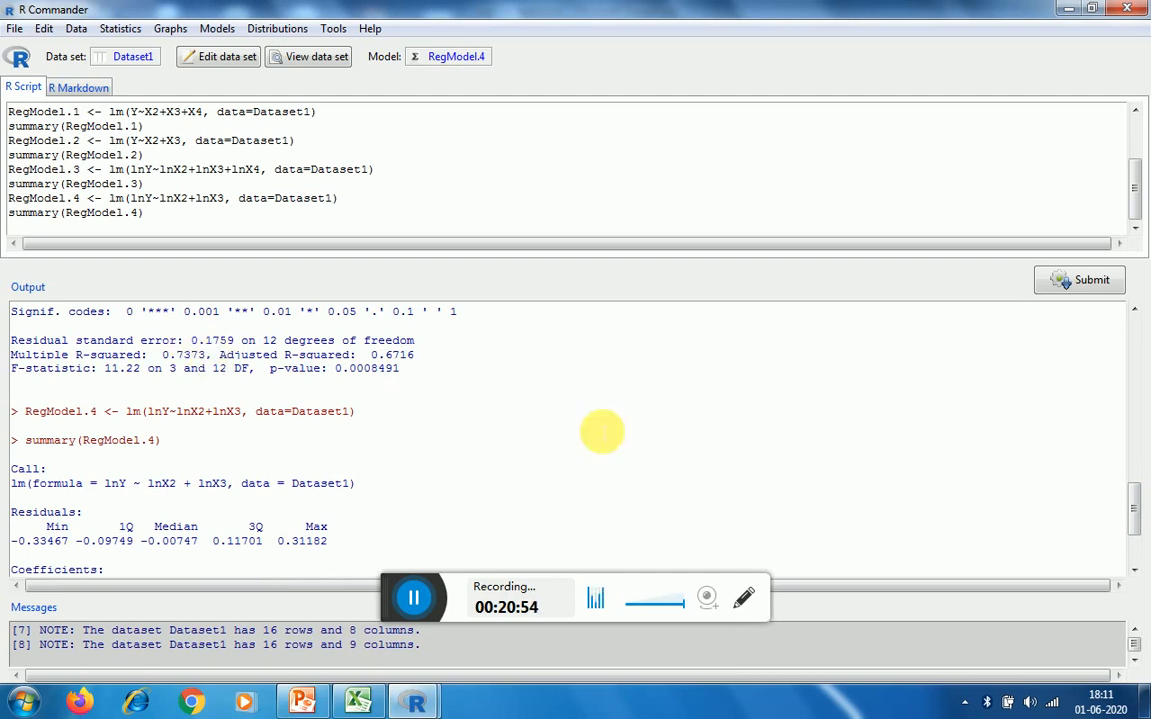
click(1129, 507)
drag(1129, 506, 1127, 539)
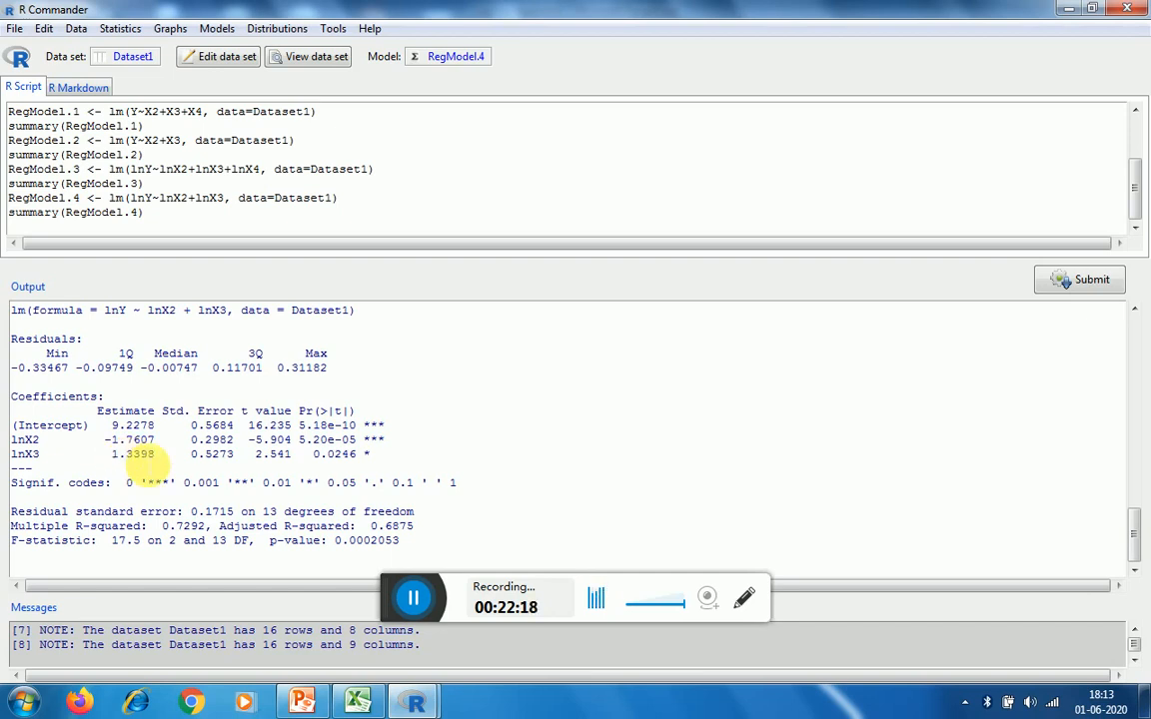
click(352, 701)
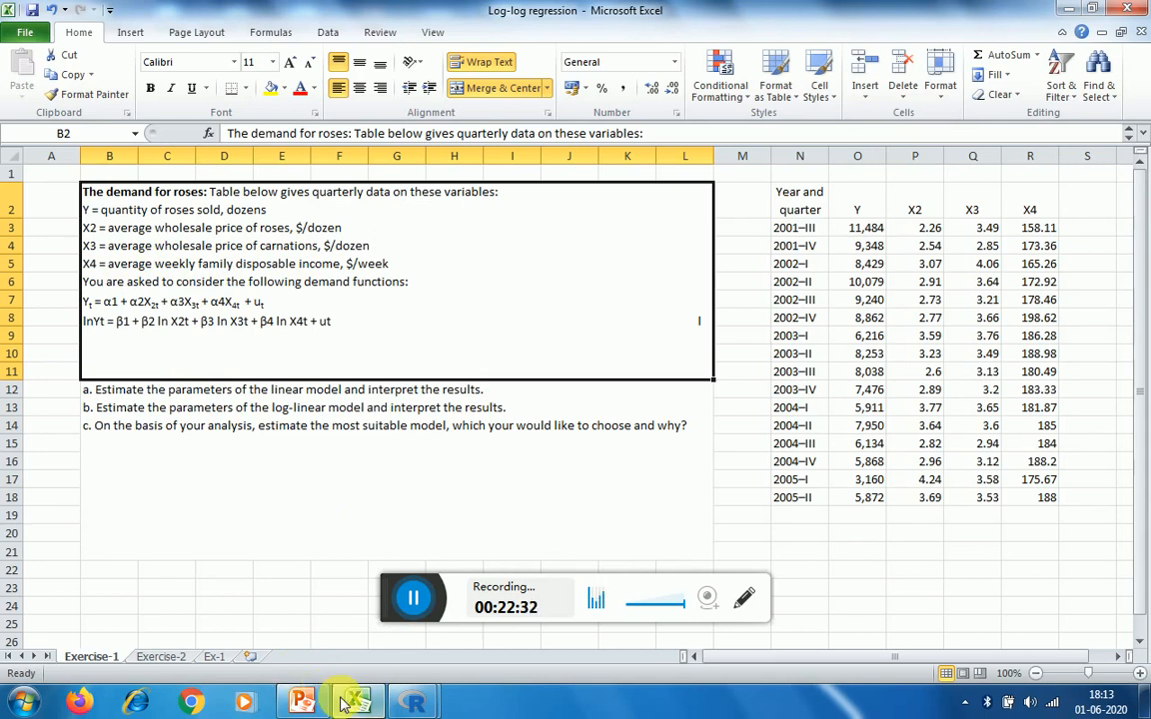
mouse_move(343, 705)
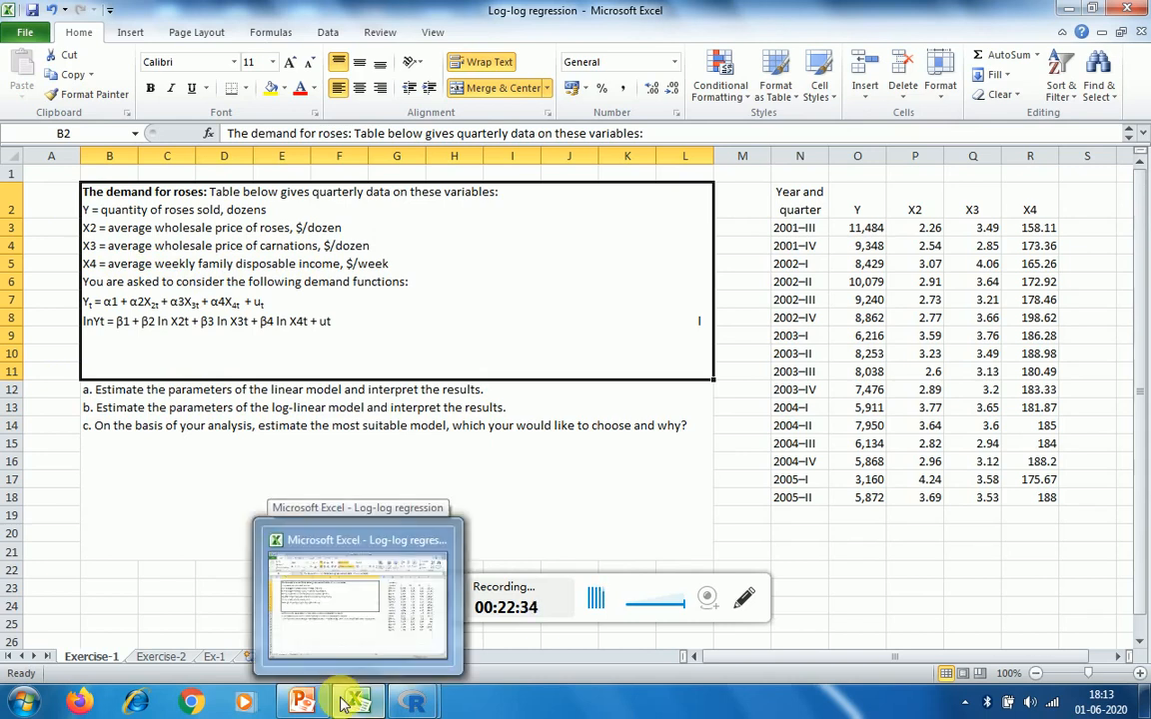
click(343, 705)
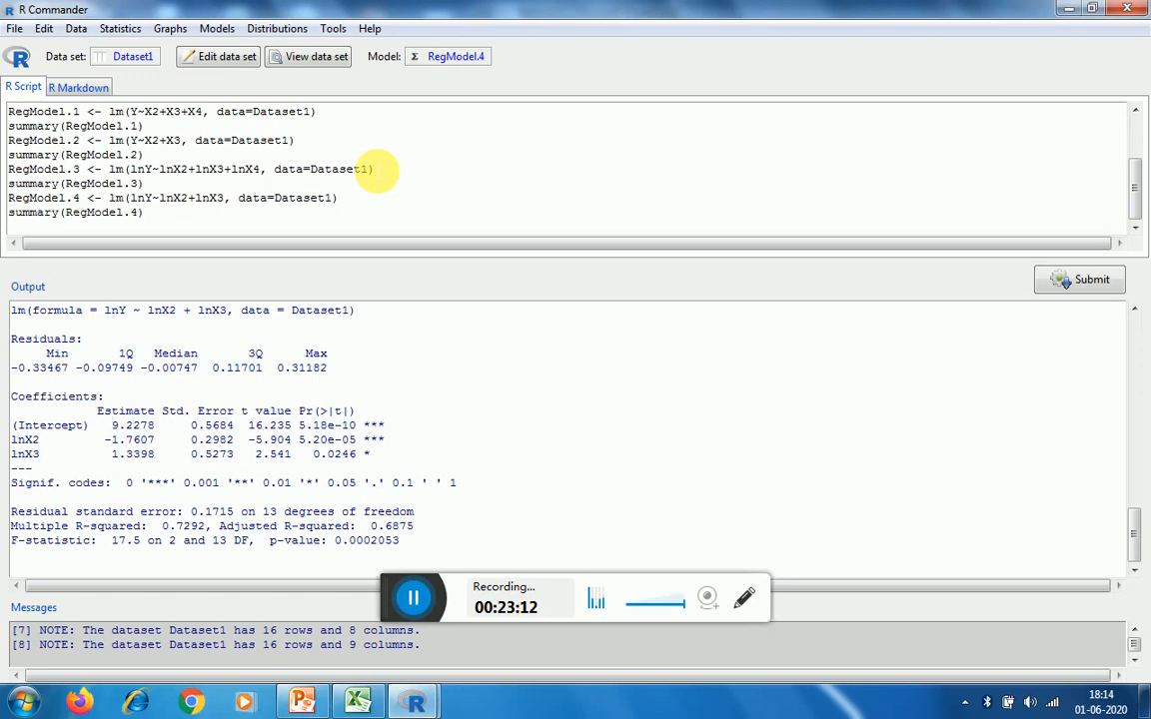
Plot the basic diagnostic graphs of RegModel.4, close the graphics window after viewing them, and return to R Commander.
click(218, 29)
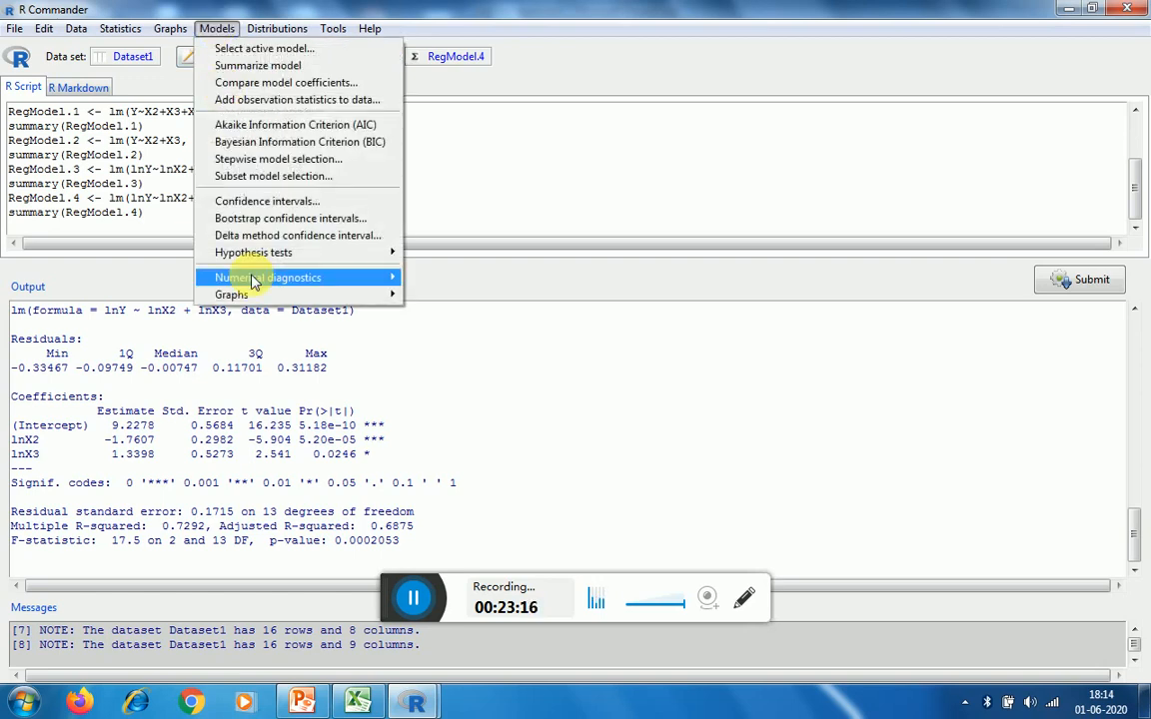
mouse_move(248, 296)
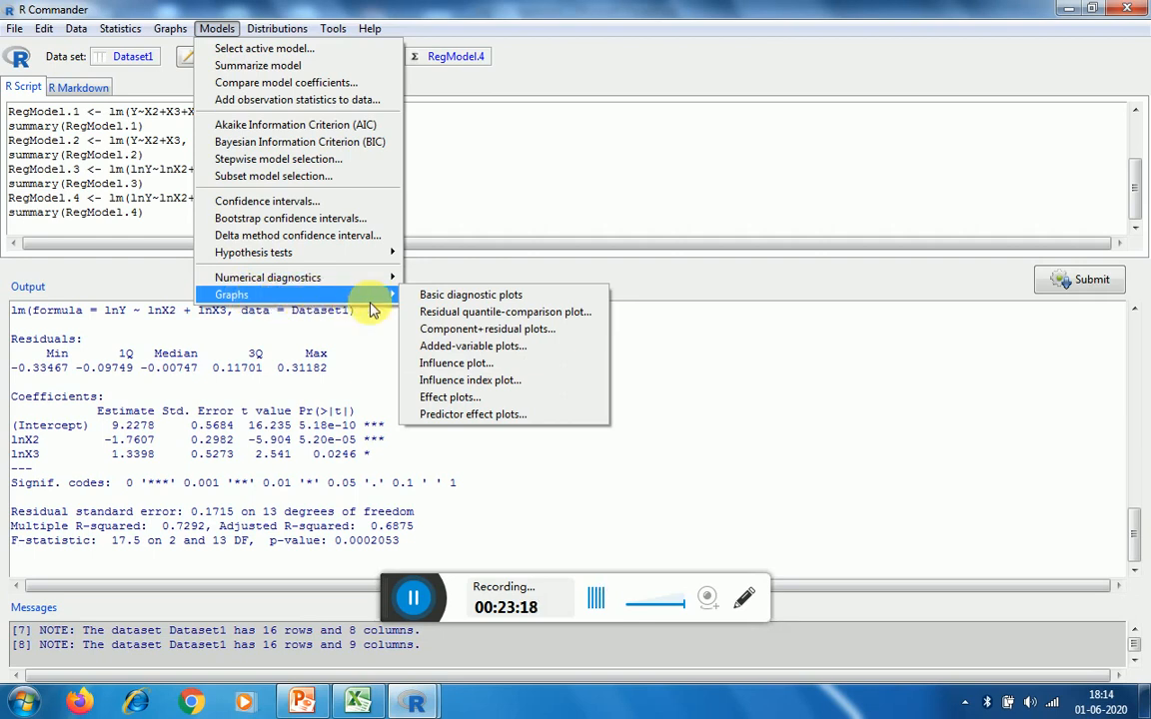
click(429, 296)
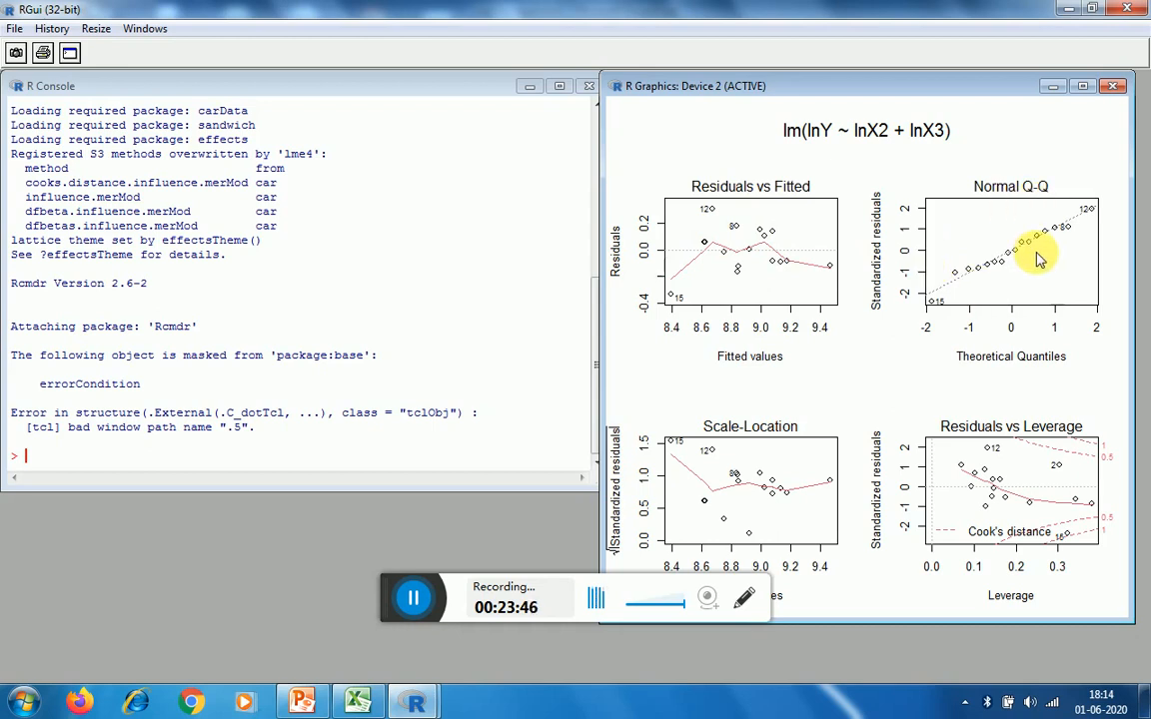
click(1112, 87)
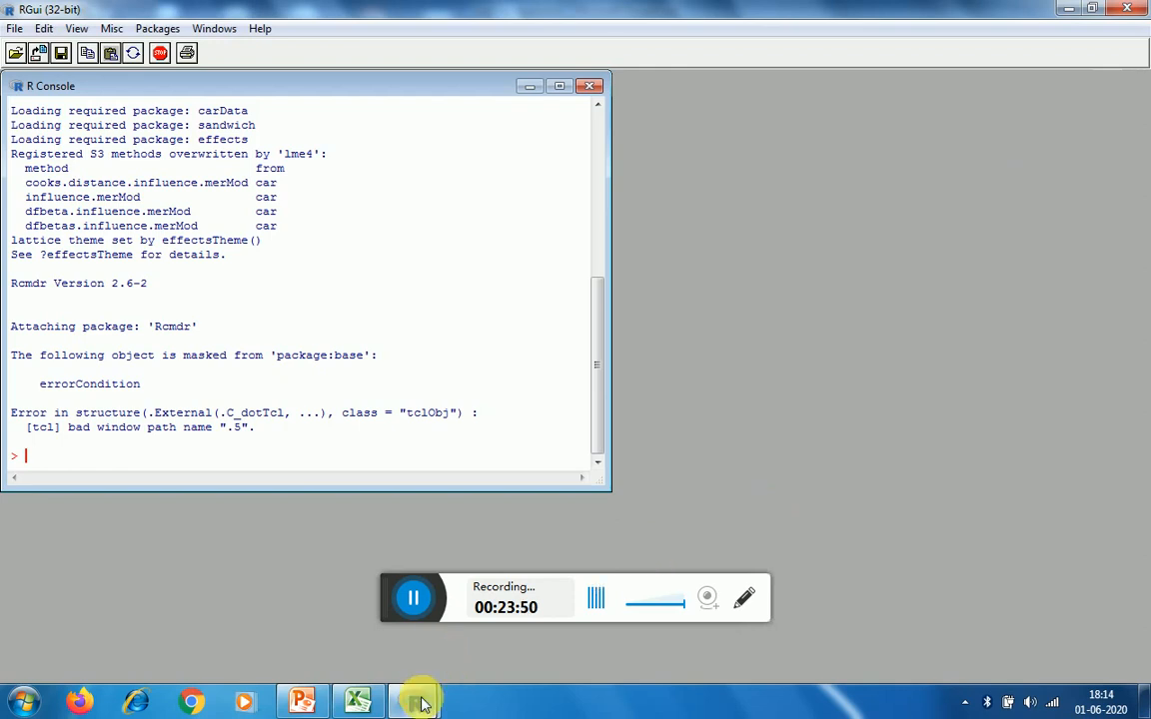
mouse_move(418, 697)
click(467, 610)
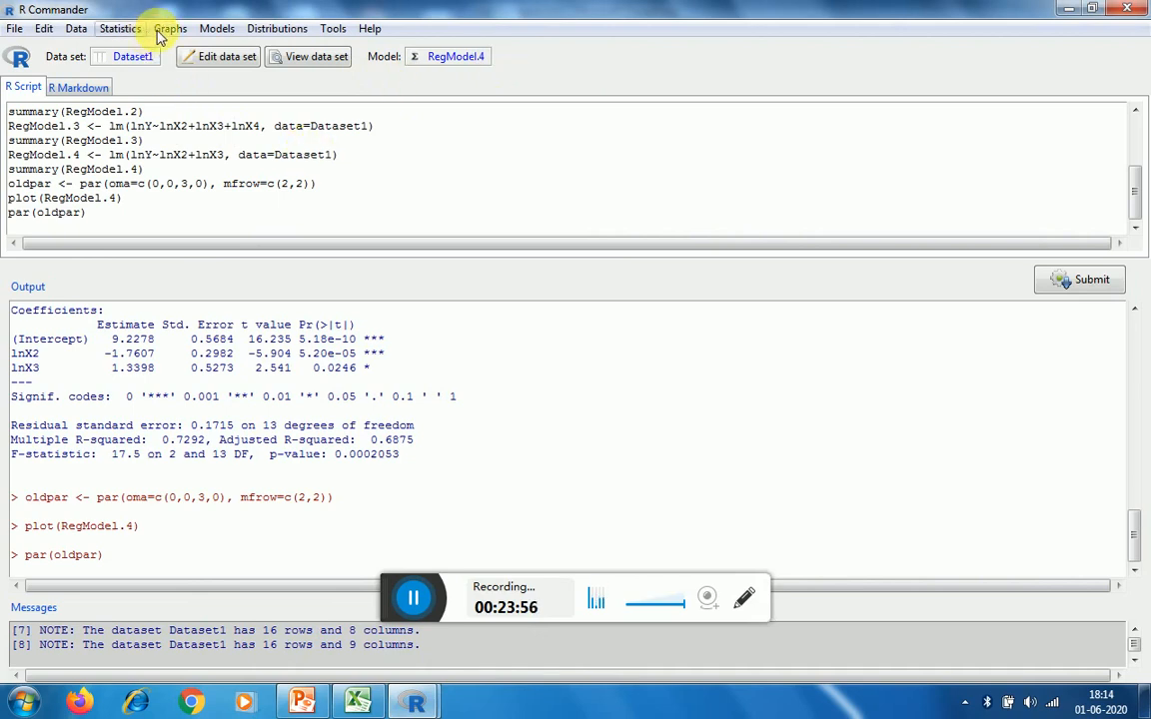
Add only the residuals of RegModel.4 to Dataset1, leaving out all other observation statistics.
click(210, 33)
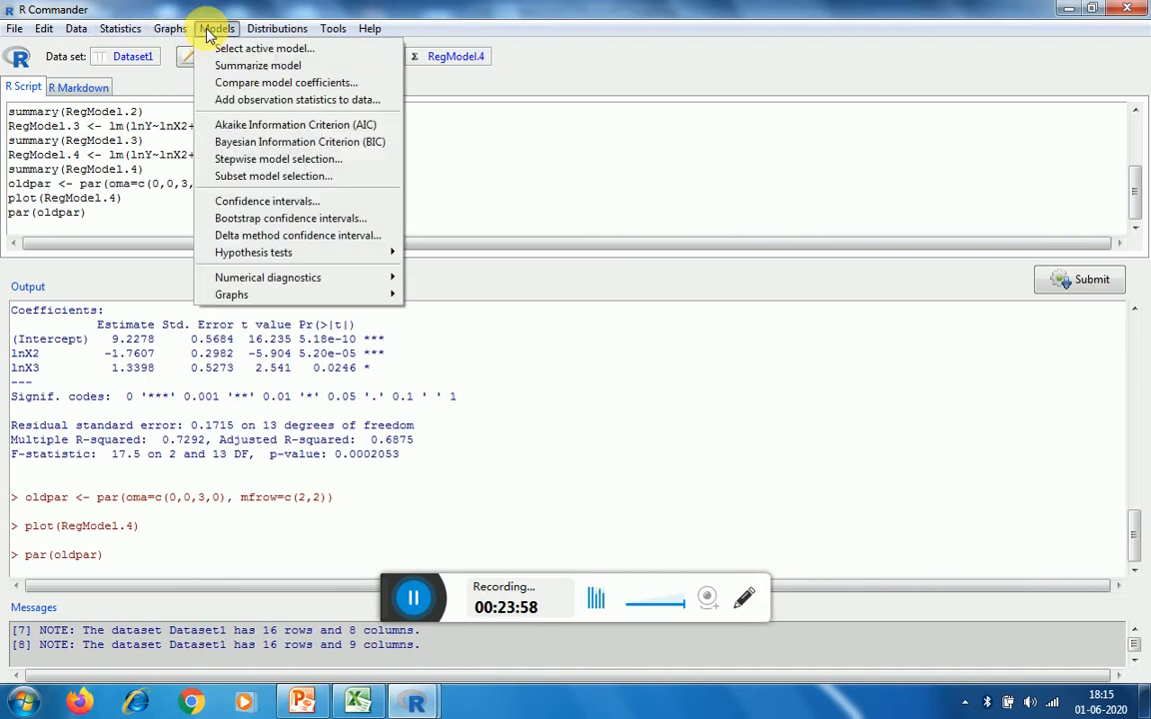
click(220, 99)
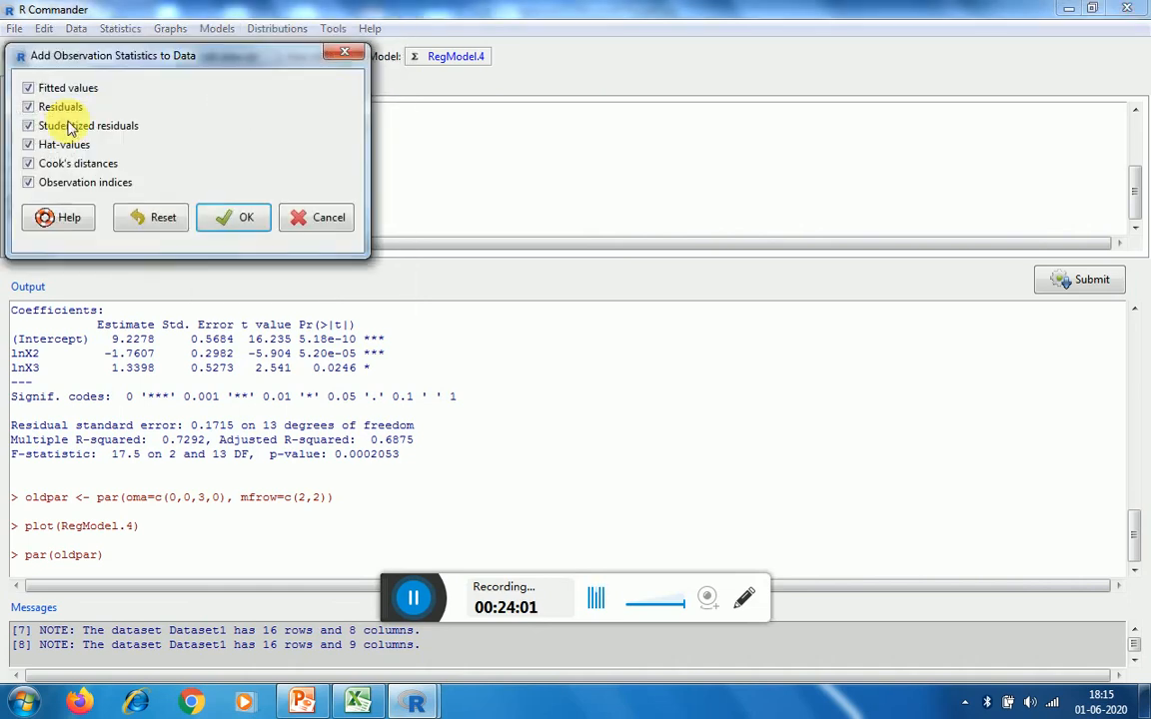
click(28, 88)
click(28, 128)
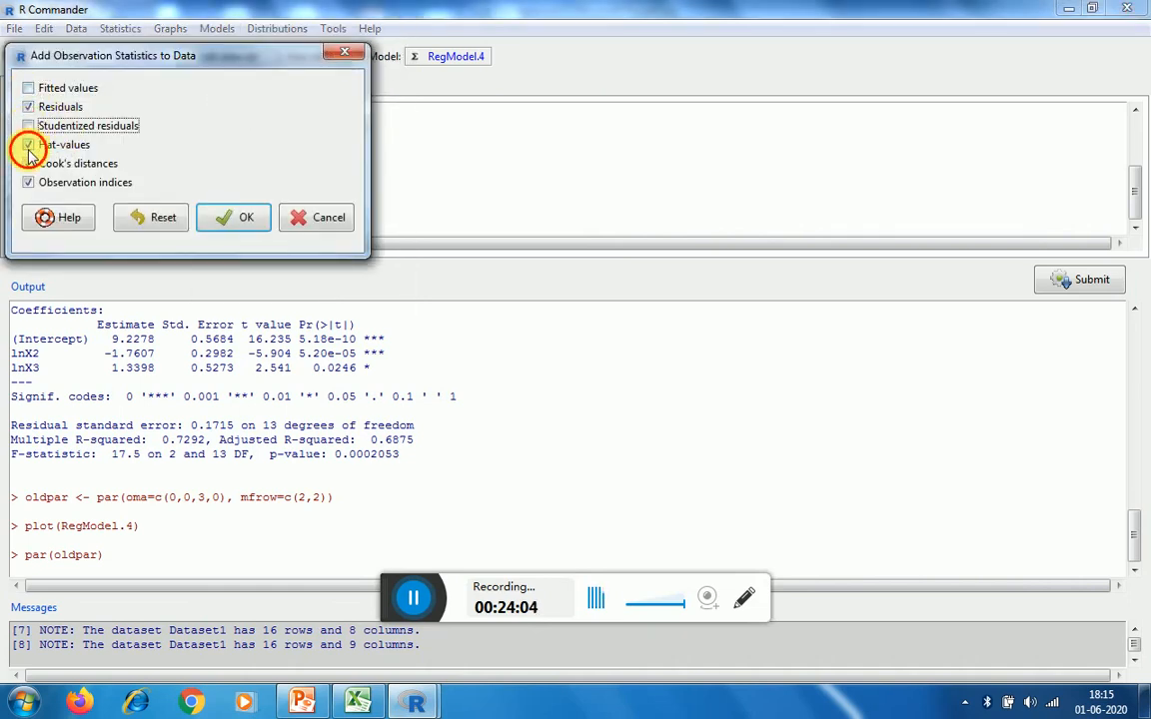
click(28, 145)
click(28, 164)
click(28, 183)
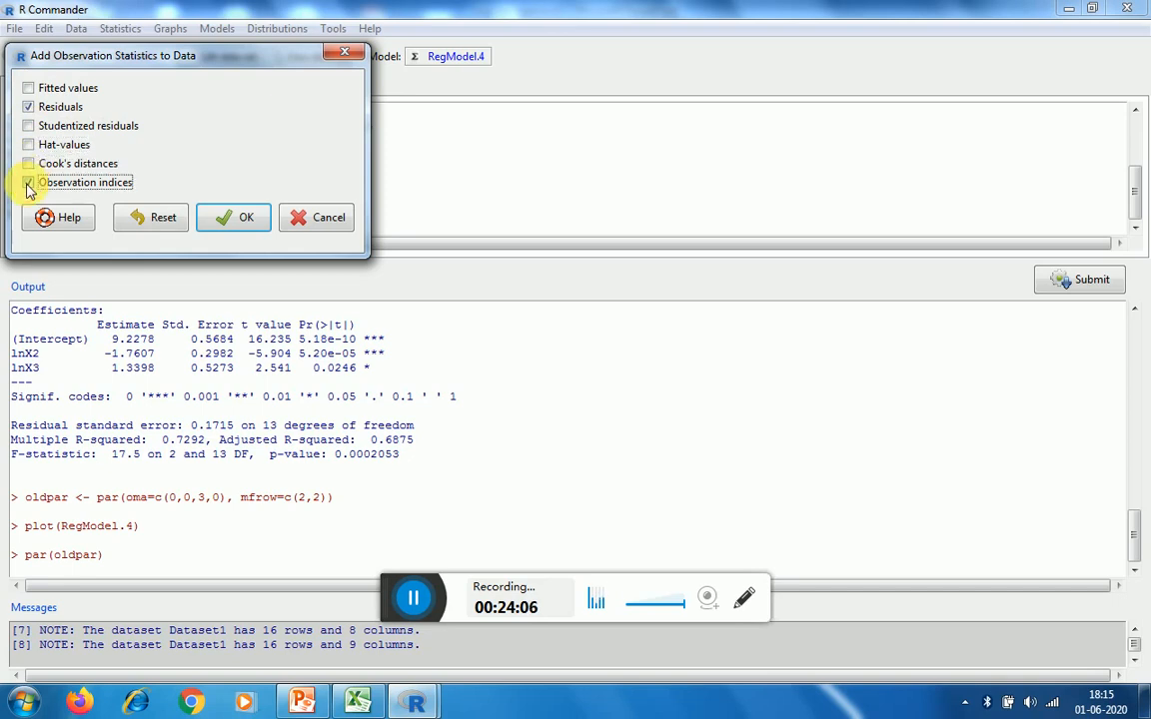
click(218, 219)
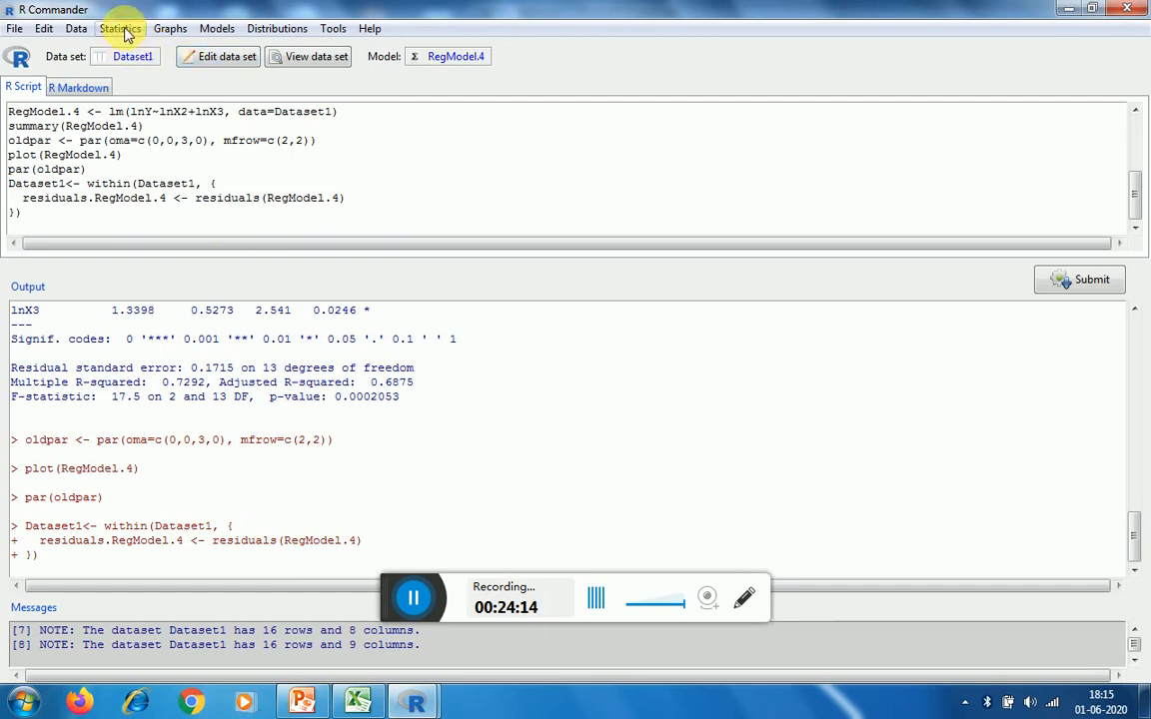
Plot a histogram of residuals.RegModel.4, close the graphics window after viewing it, and return to R Commander.
click(164, 32)
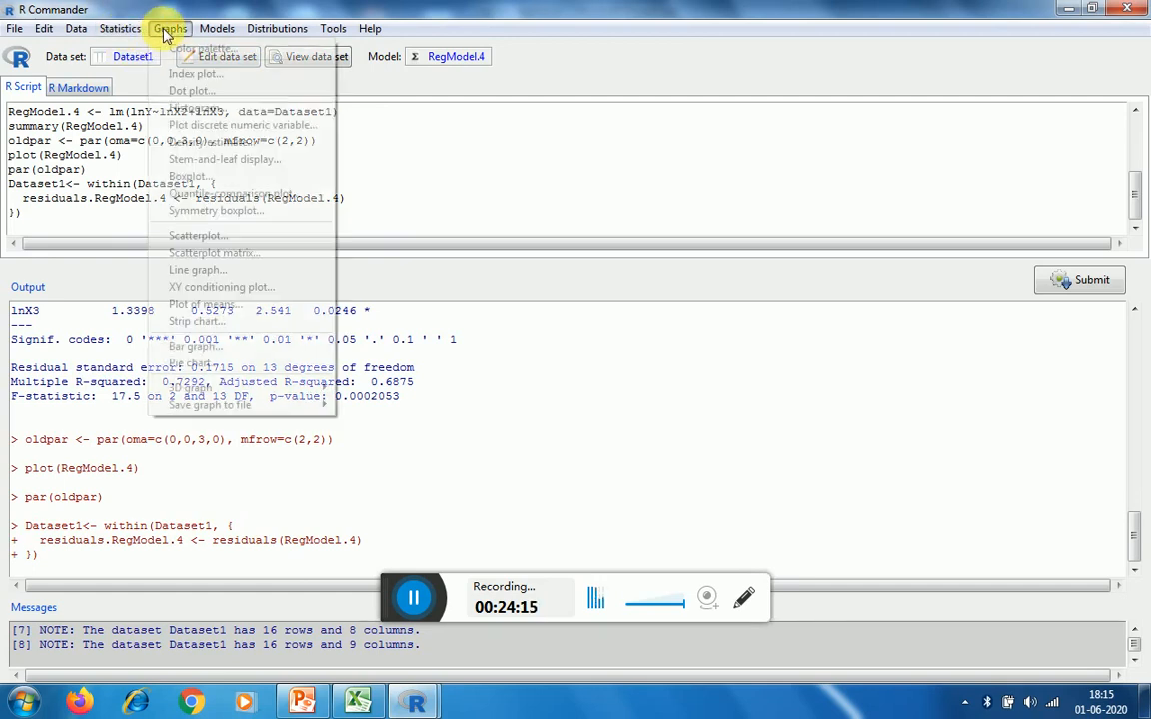
click(172, 108)
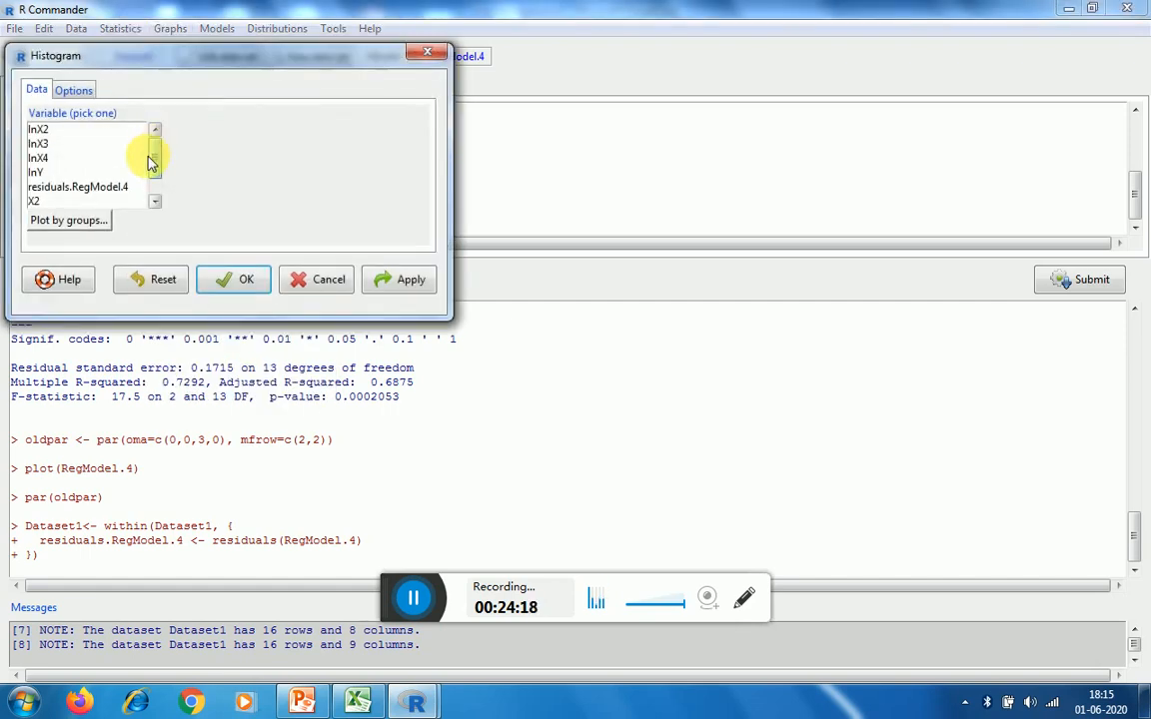
click(104, 189)
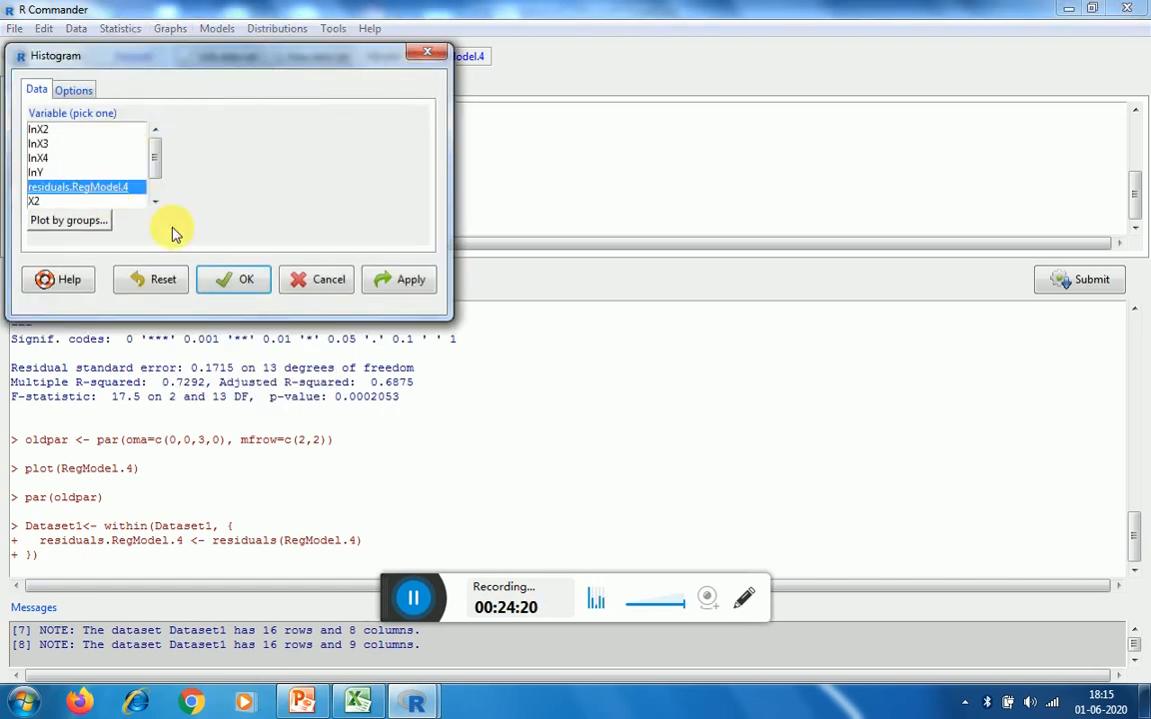
click(221, 282)
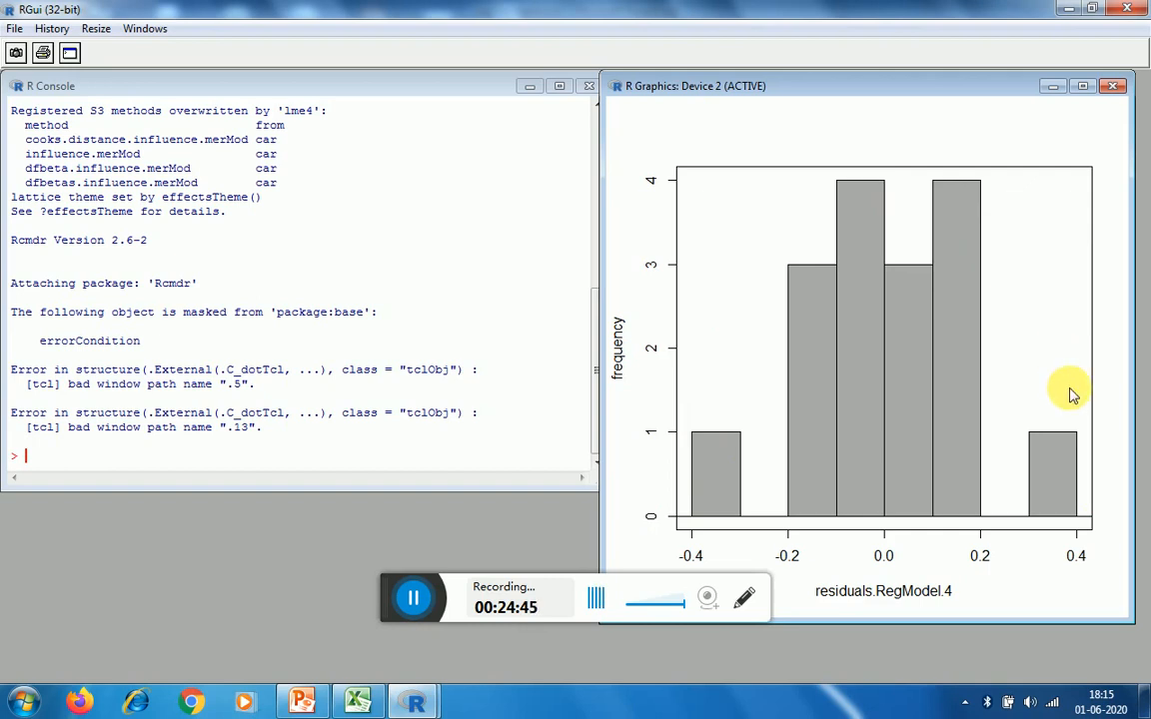
click(1115, 86)
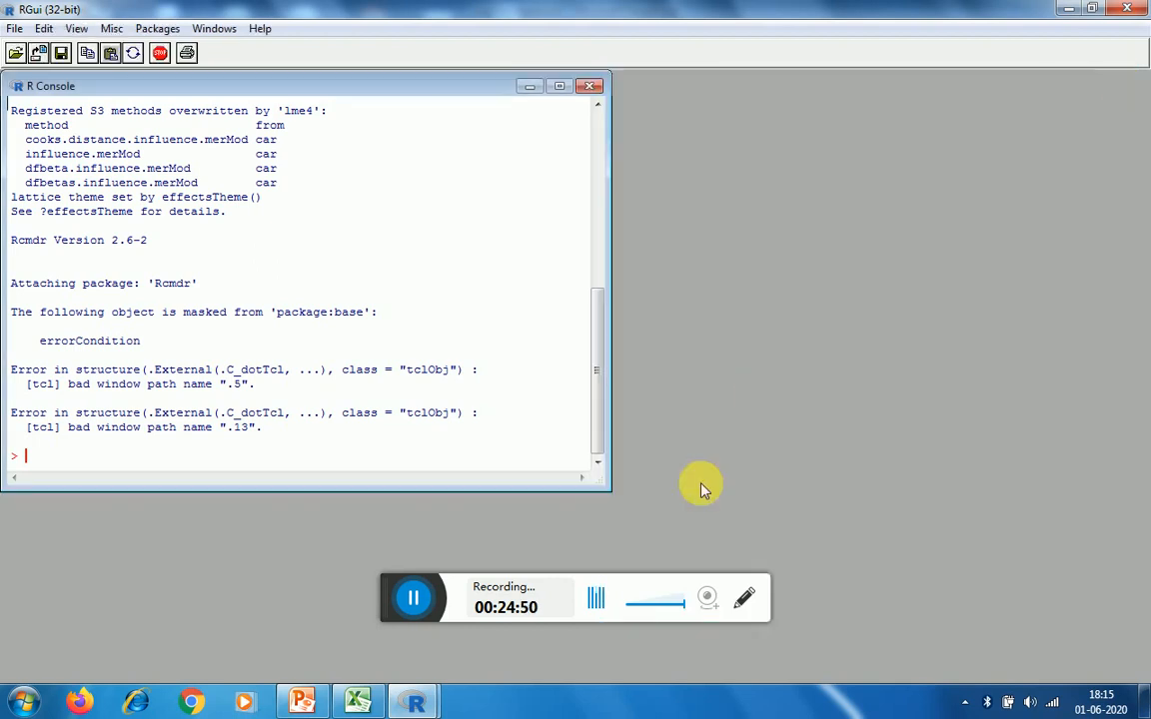
click(413, 703)
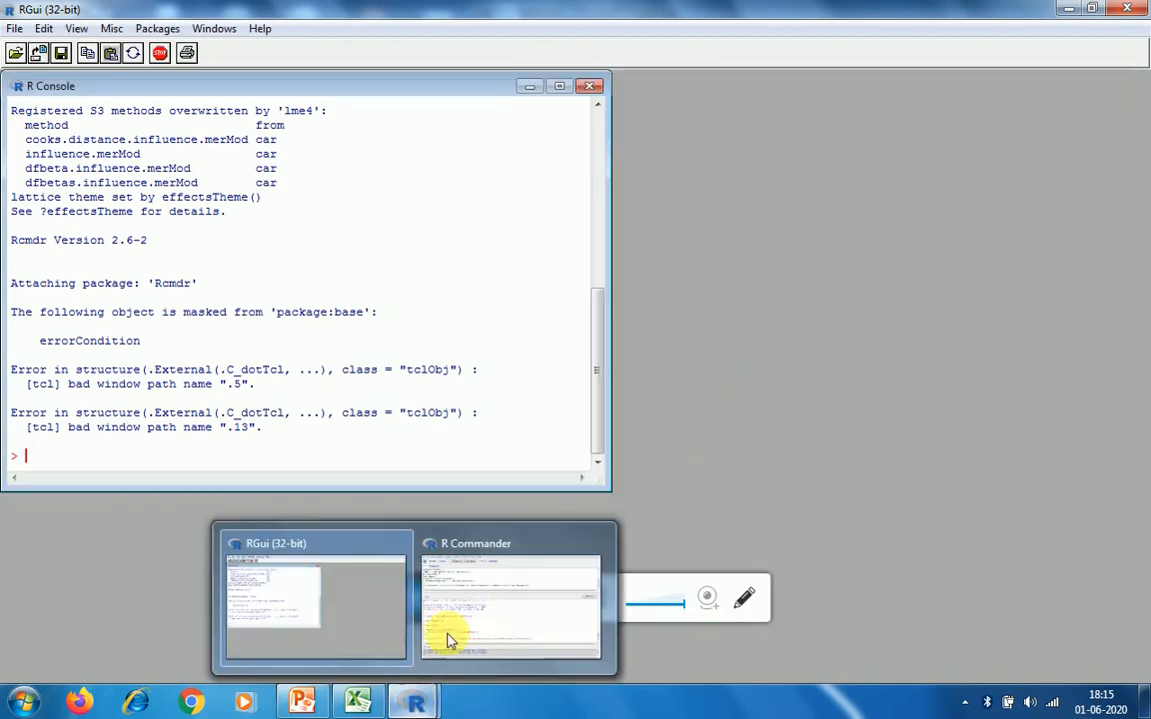
click(465, 613)
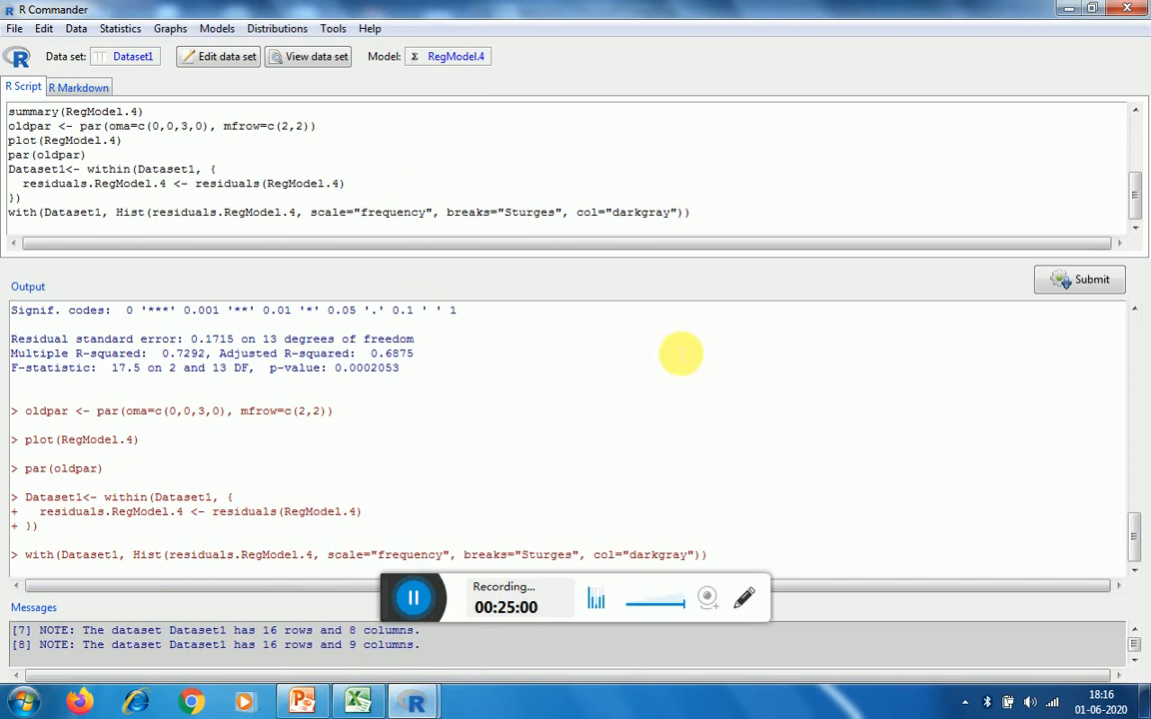
Review the RegModel.2 summary and run a two-model comparison test with RegModel.4 as first model and RegModel.2 as second.
drag(1136, 540, 1132, 425)
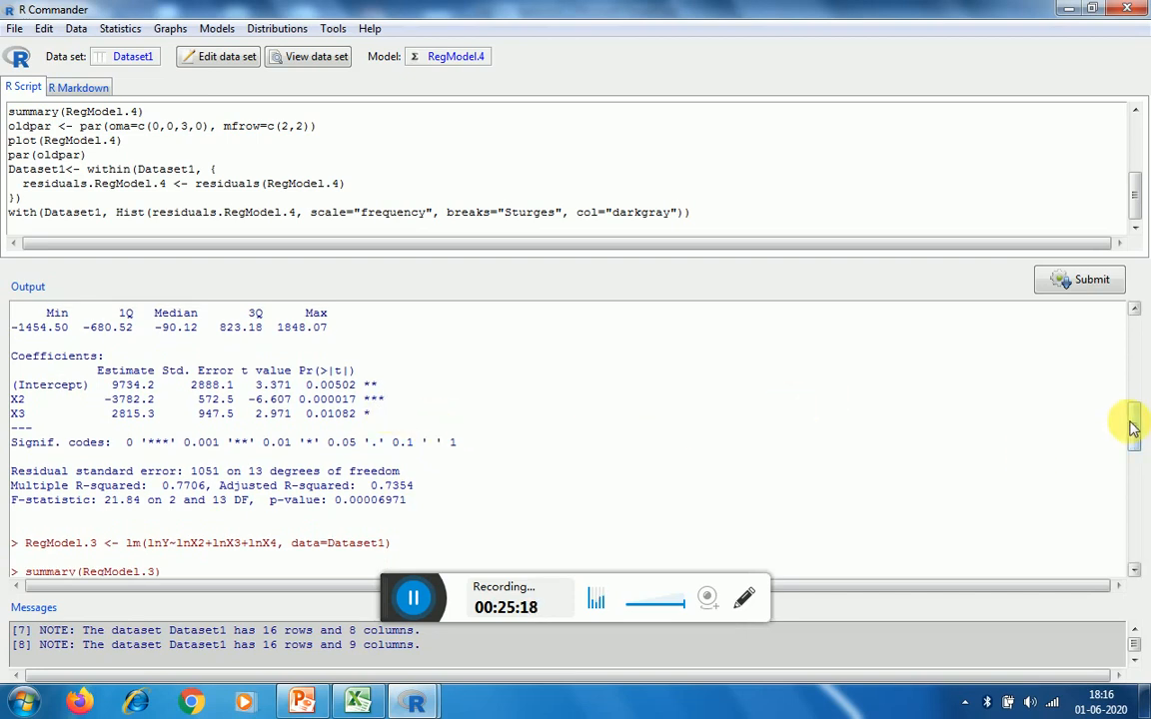
drag(1133, 424, 1136, 409)
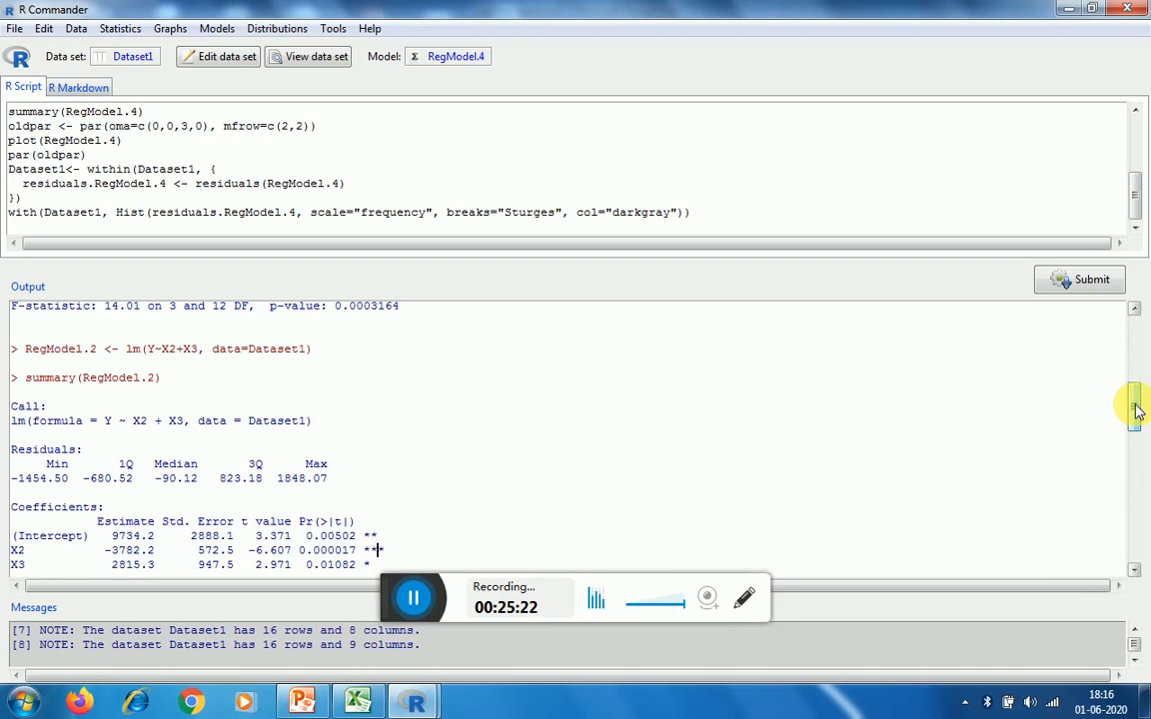
click(220, 30)
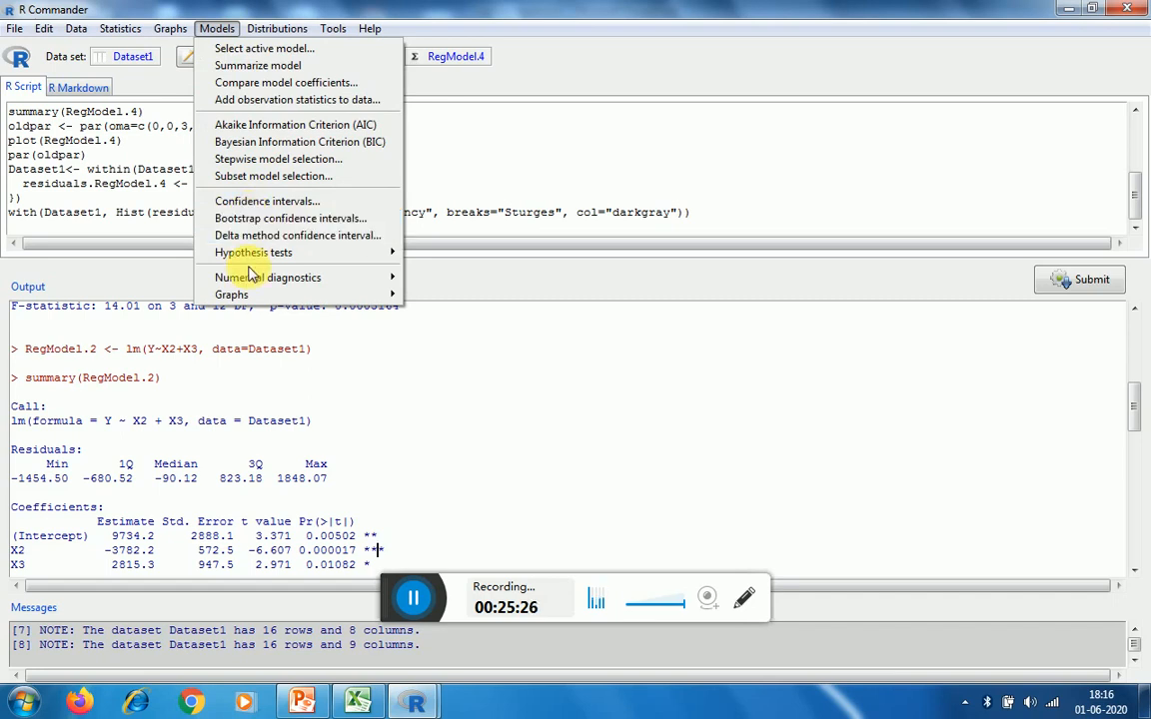
mouse_move(300, 257)
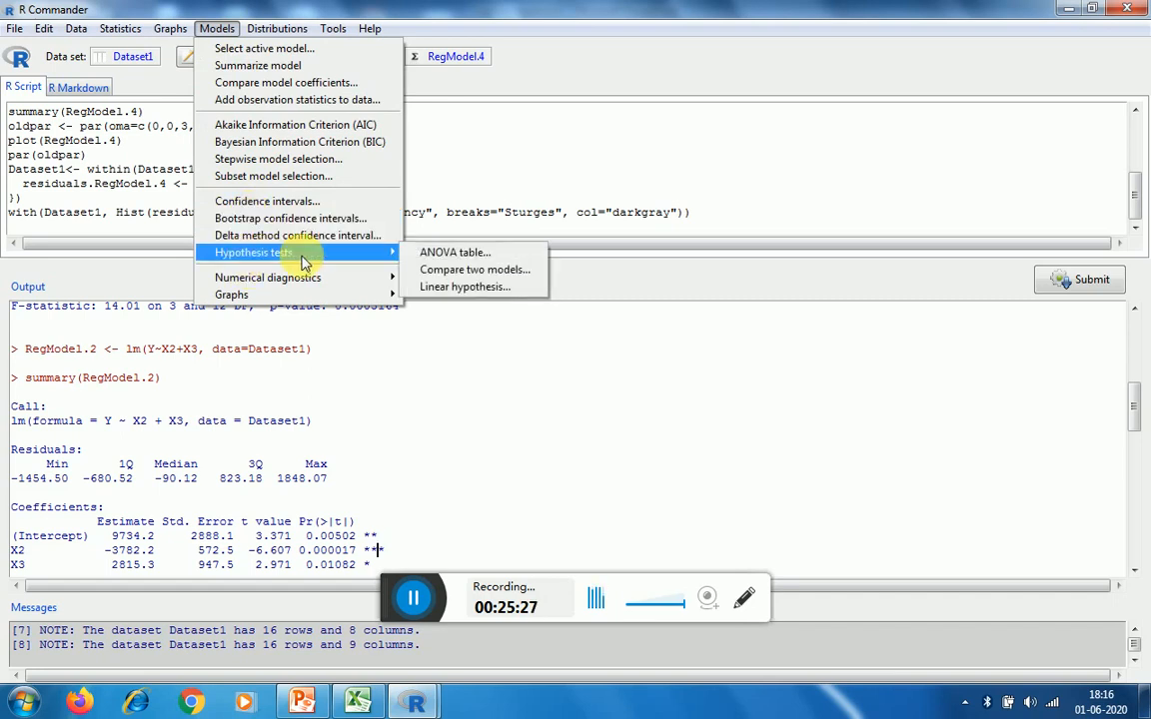
click(443, 270)
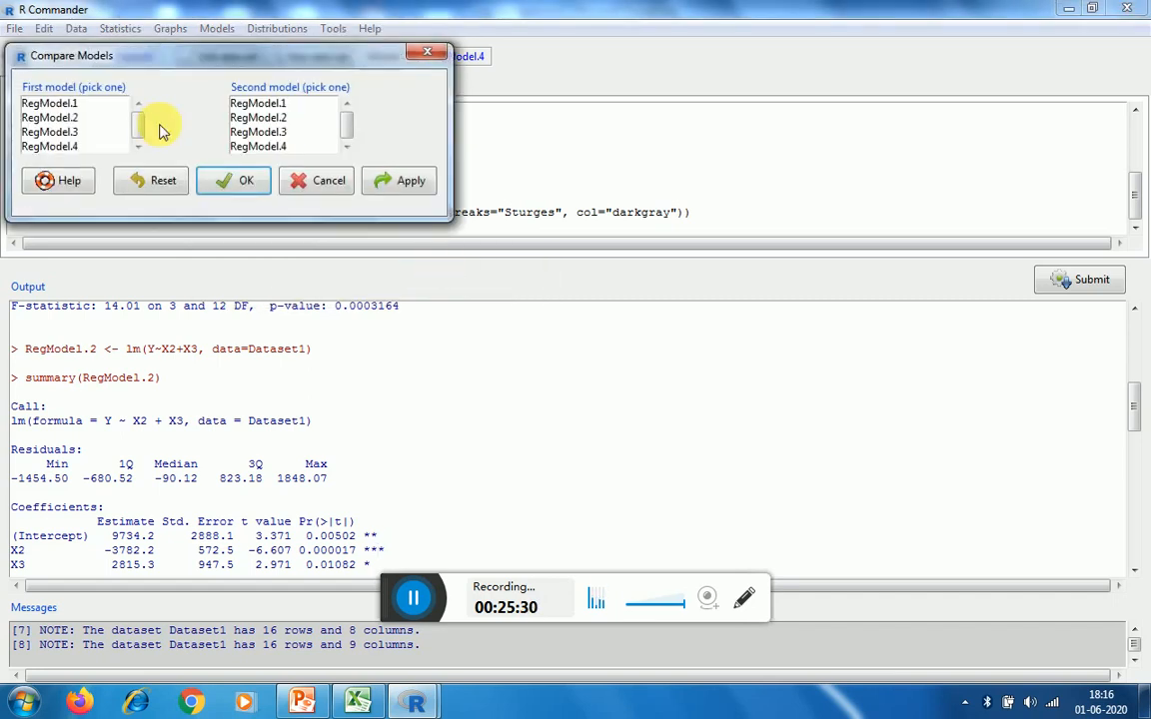
click(46, 146)
click(268, 118)
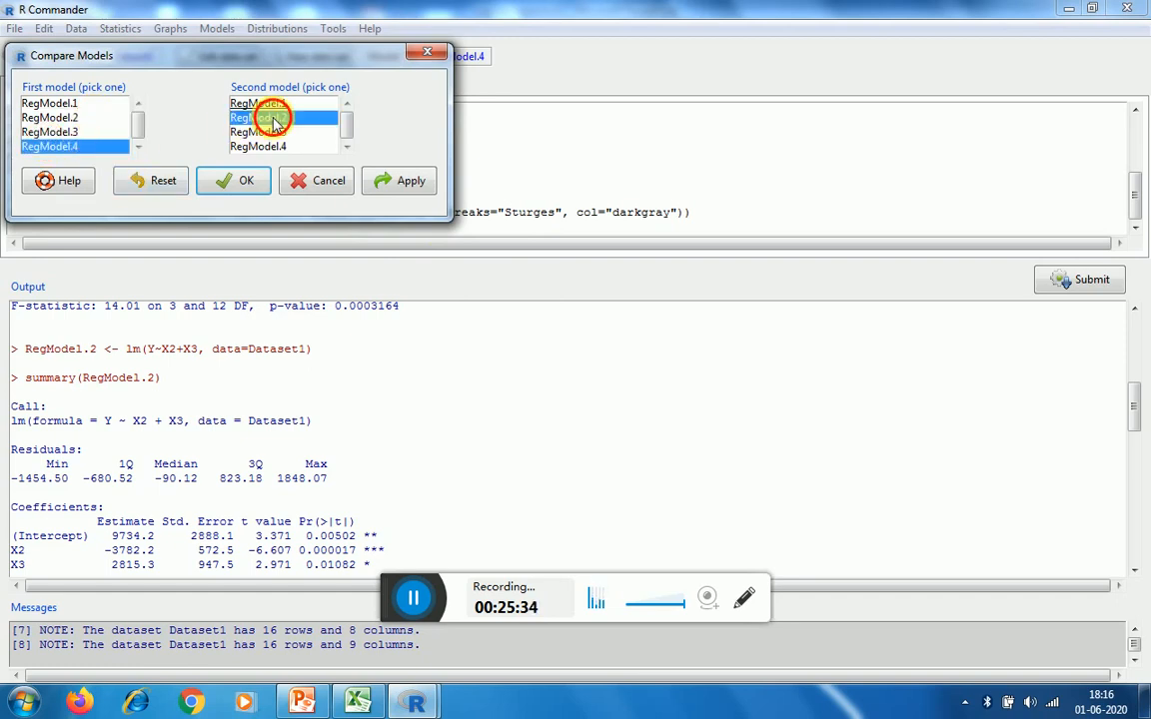
click(237, 185)
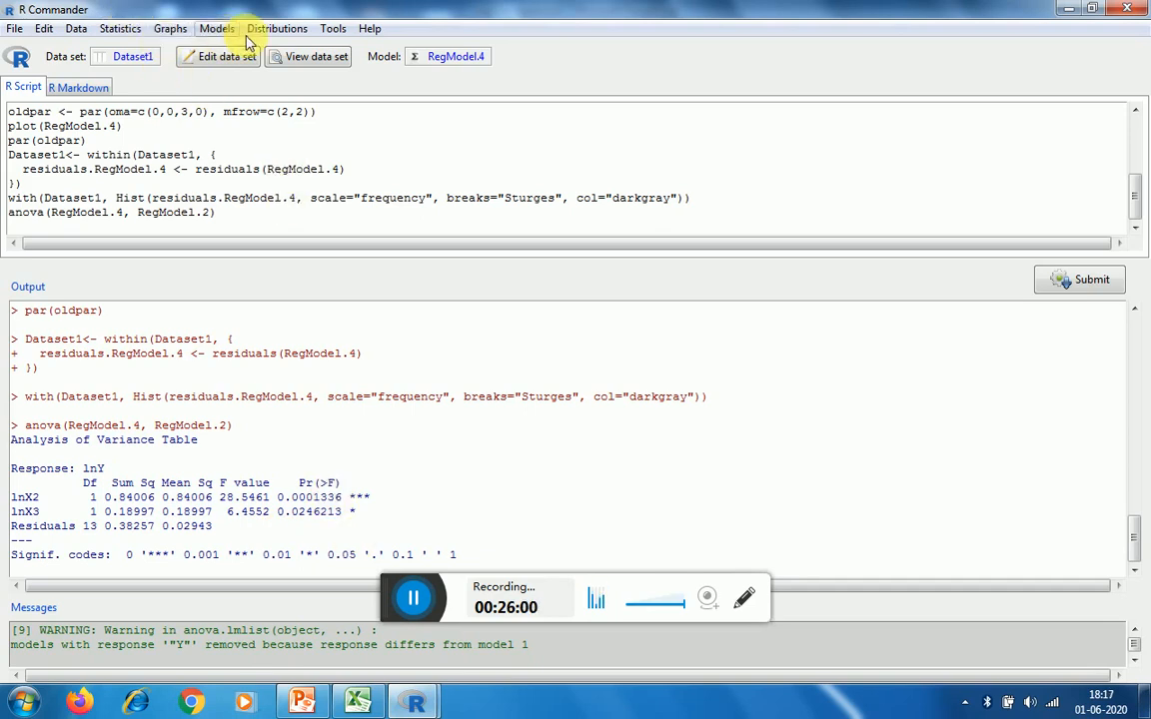
Run the two-model comparison test with RegModel.2 as first model and RegModel.4 as second, and review the RegModel.4 summary.
click(218, 29)
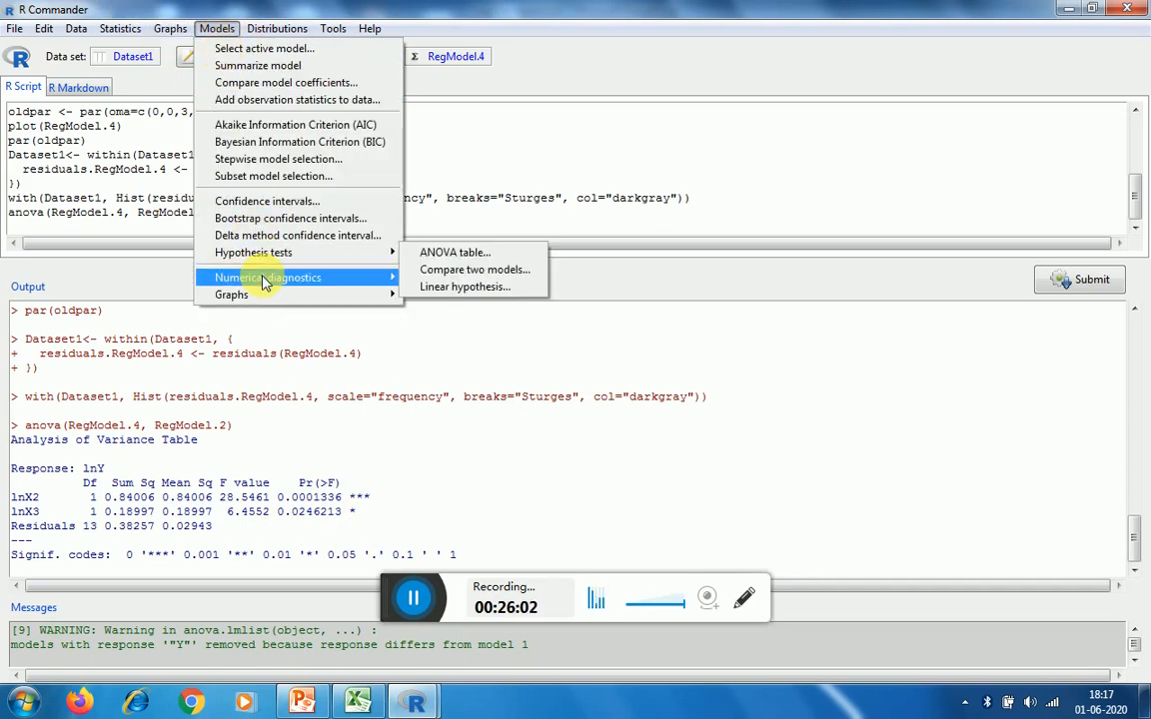
mouse_move(352, 252)
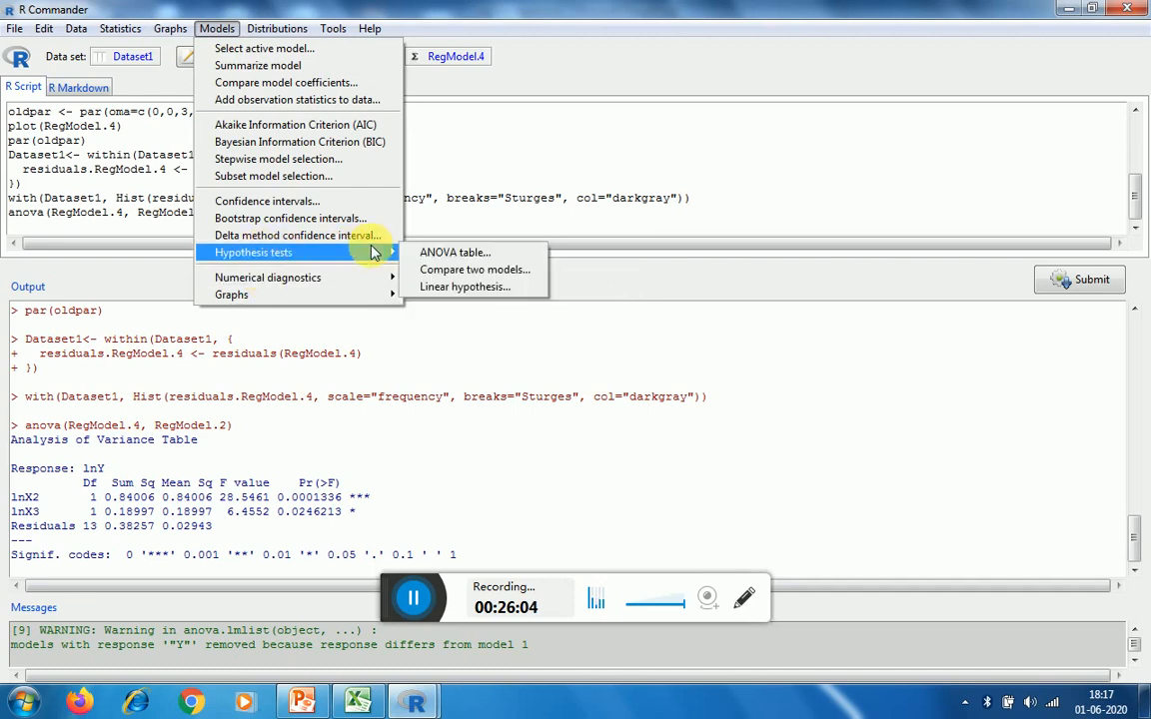
click(455, 268)
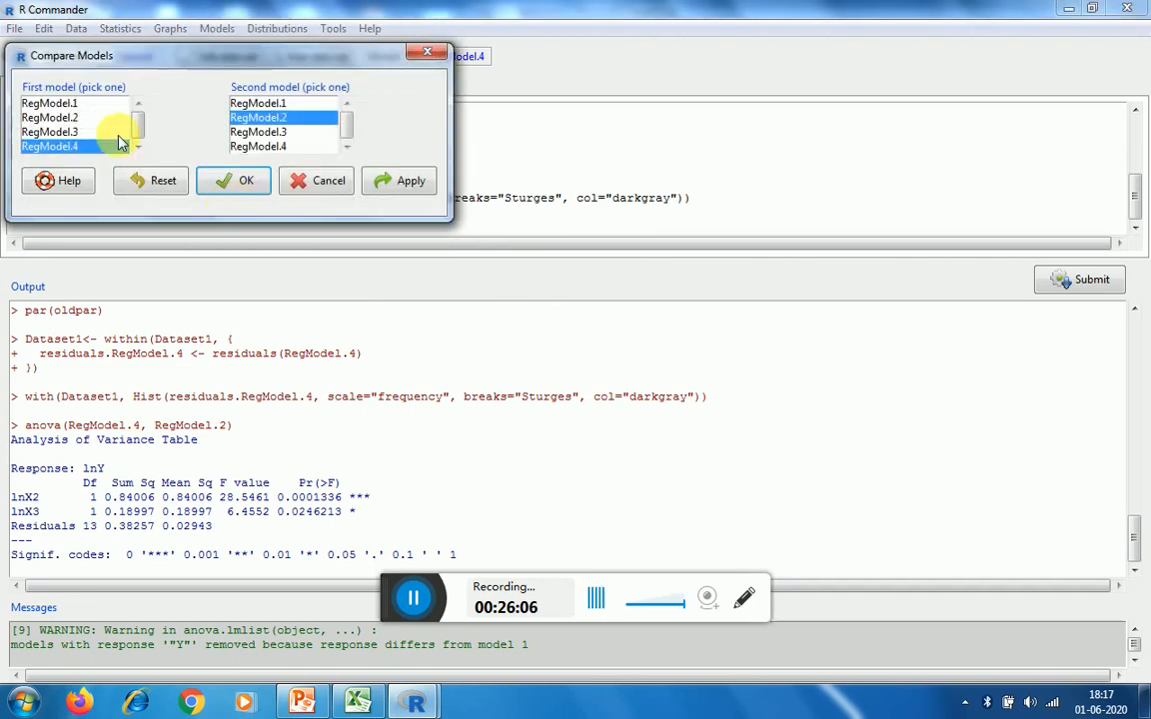
click(72, 118)
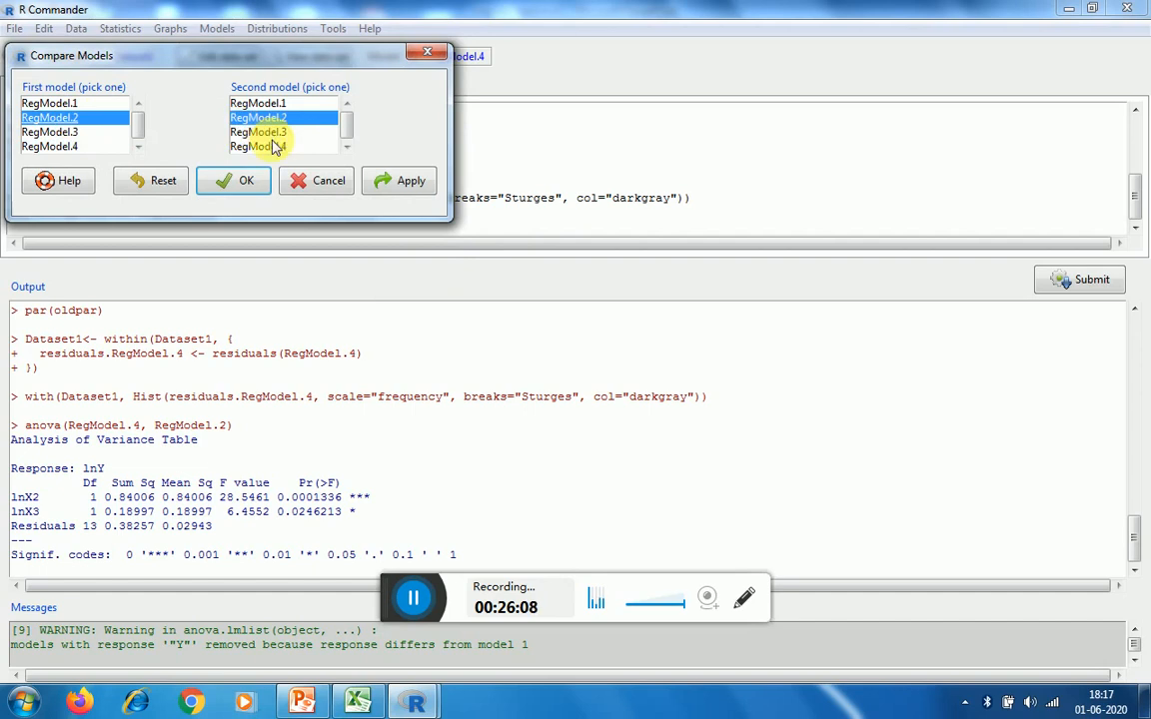
click(272, 146)
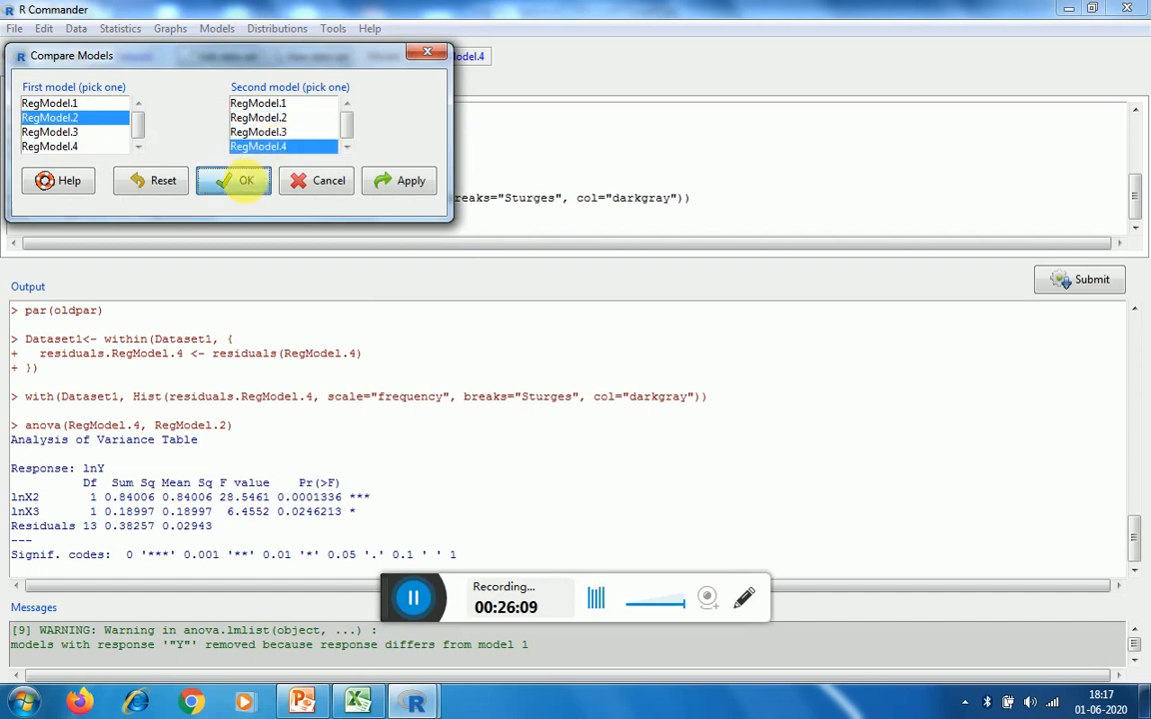
click(246, 181)
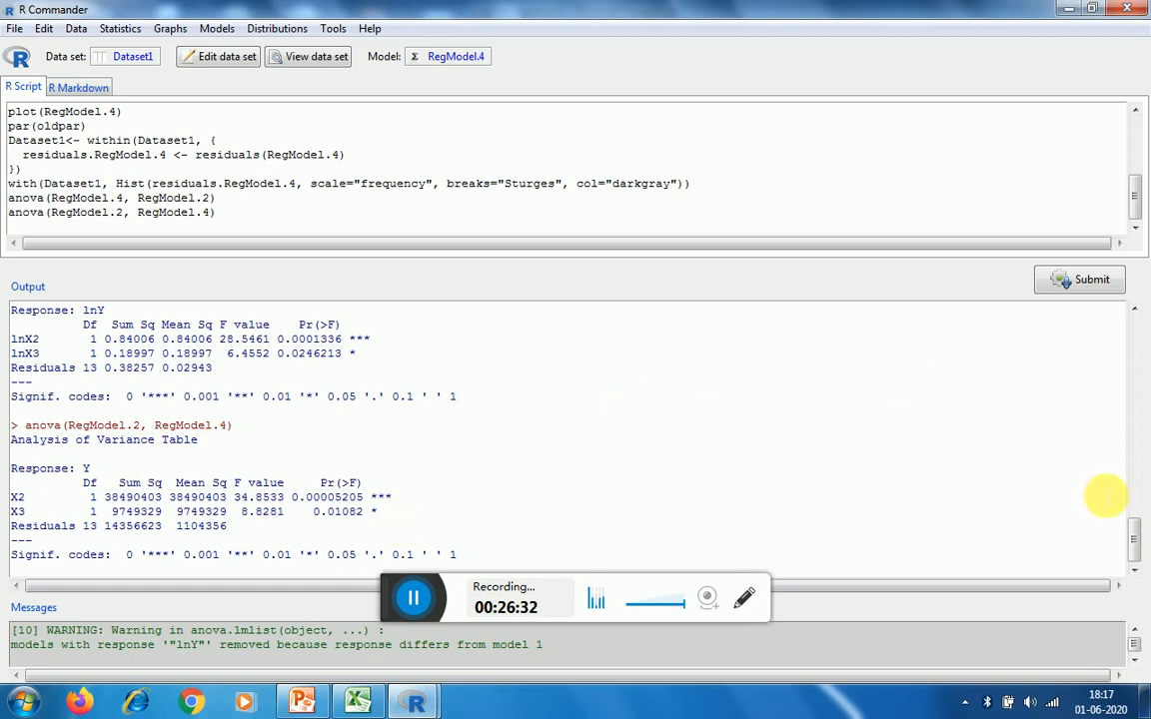
drag(1133, 534, 1133, 490)
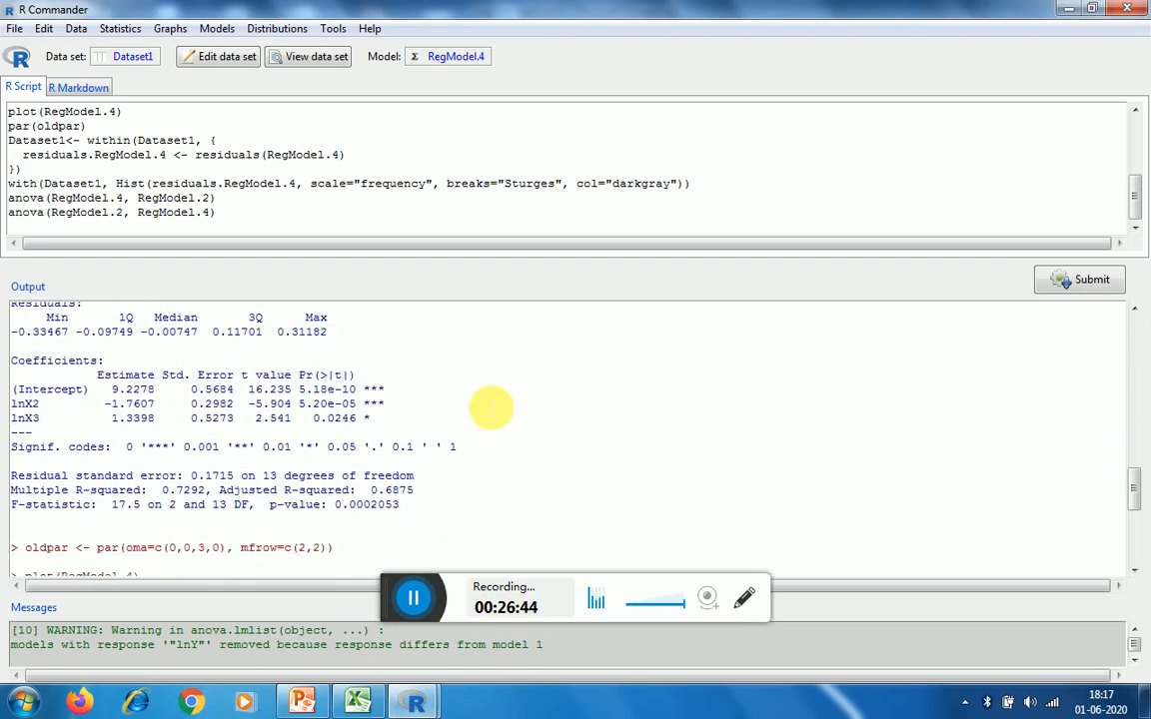